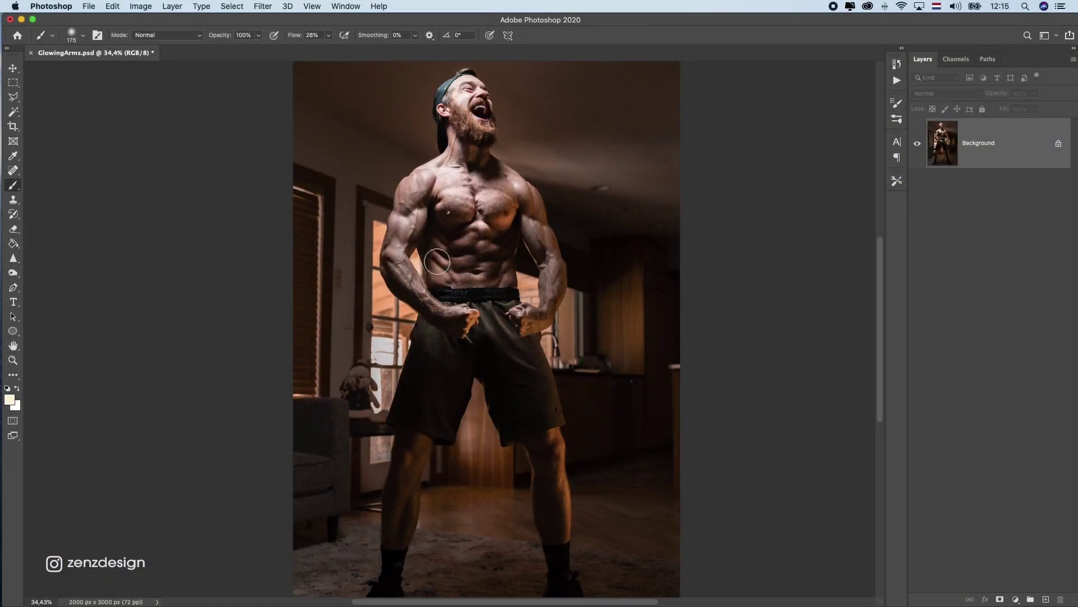
Step: Finish the Pen path around the man's silhouette, ending with an anchor at the shoe's toe
scroll(435, 259, down, 1)
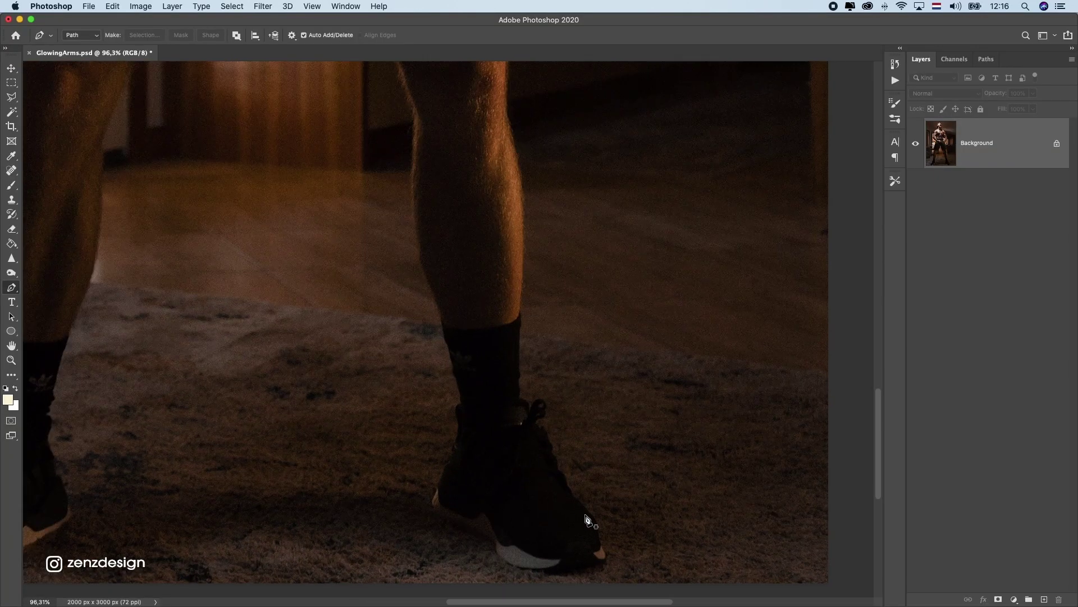
scroll(618, 514, up, 2)
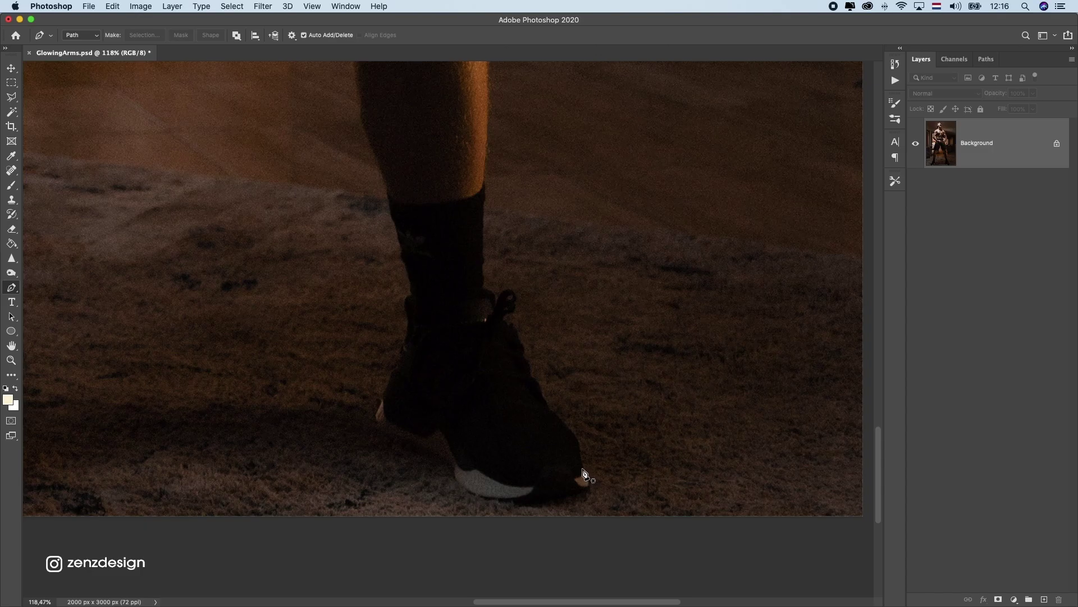
click(583, 469)
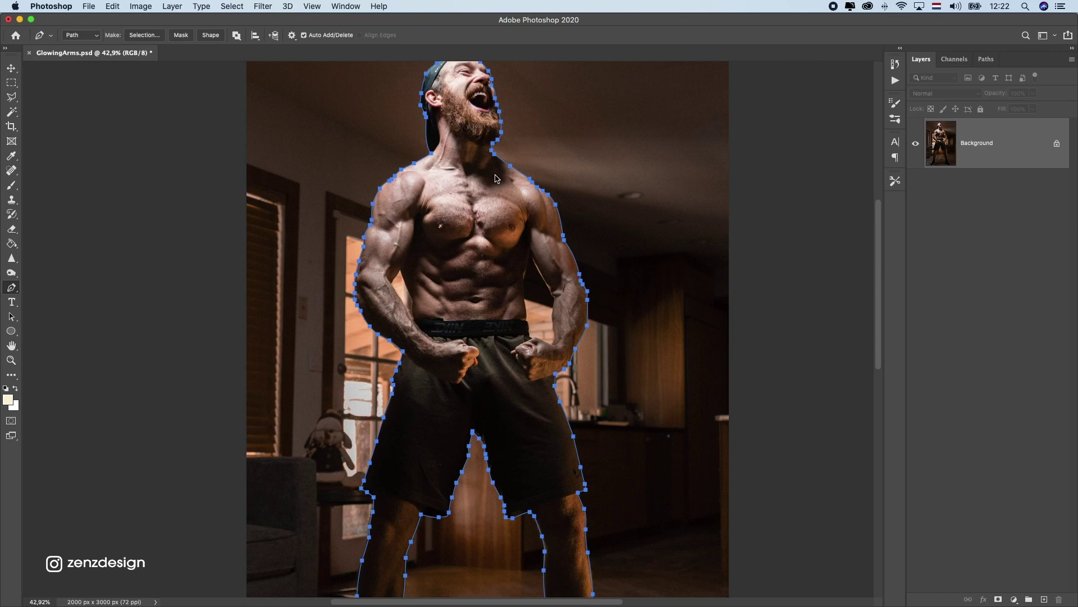
Step: Turn the traced path into a 1 px feathered selection and mask out the kitchen on Layer 0
right_click(496, 178)
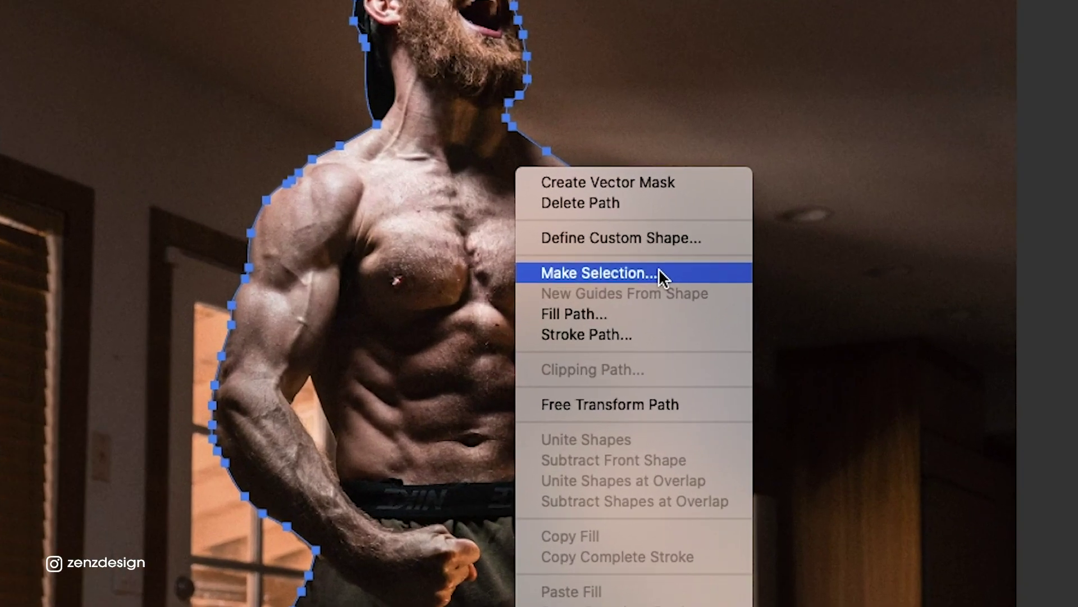
click(658, 271)
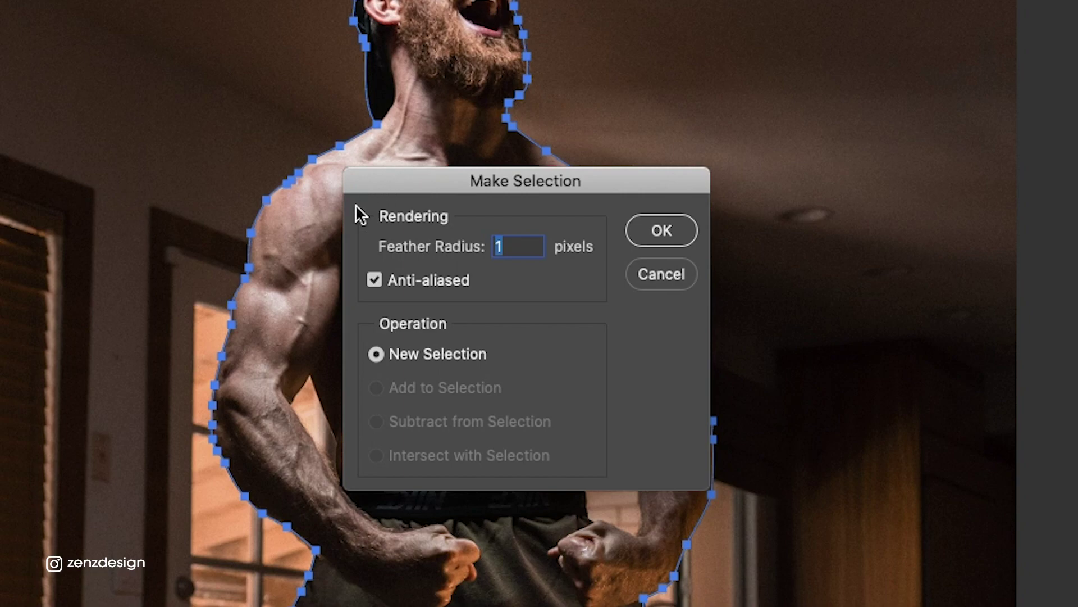
click(654, 234)
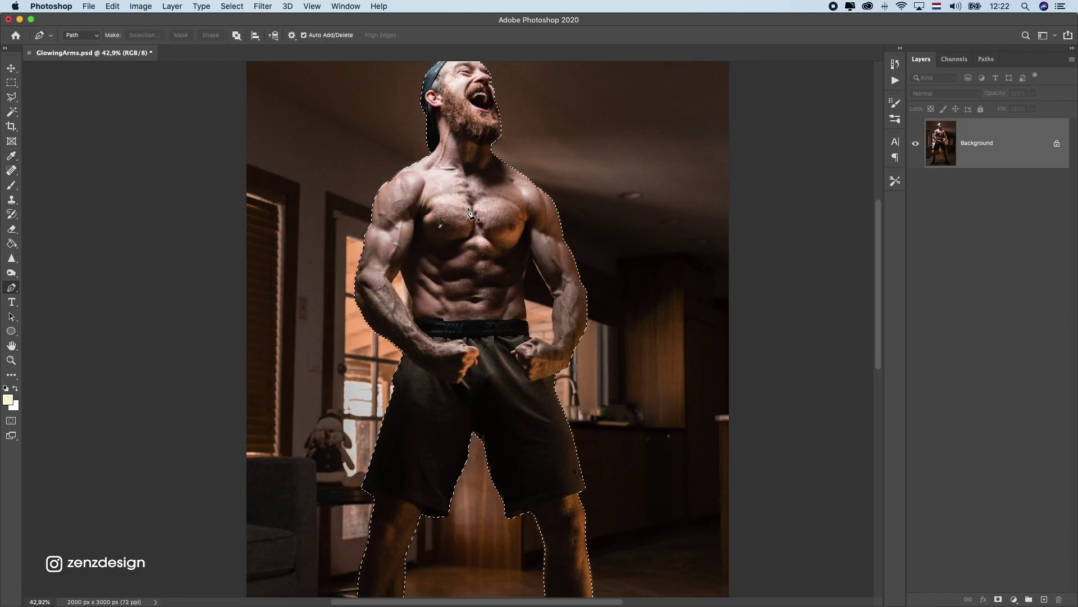
click(998, 599)
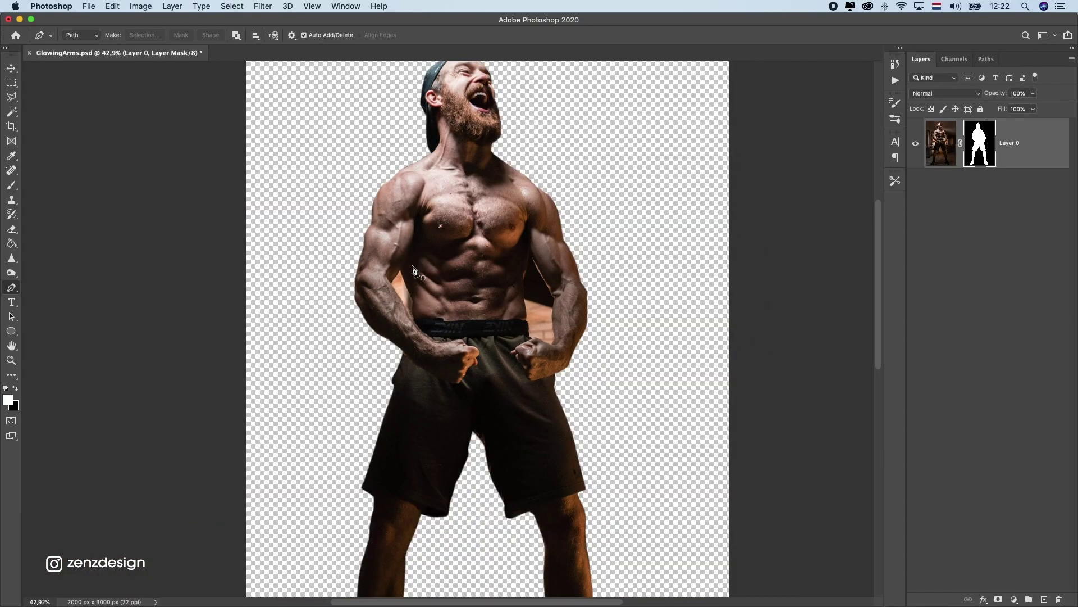
Step: Trace the background gaps beside the left and right arms for removal
scroll(402, 300, up, 5)
scroll(398, 308, up, 5)
click(447, 373)
click(453, 444)
click(347, 287)
click(391, 217)
click(446, 419)
click(433, 410)
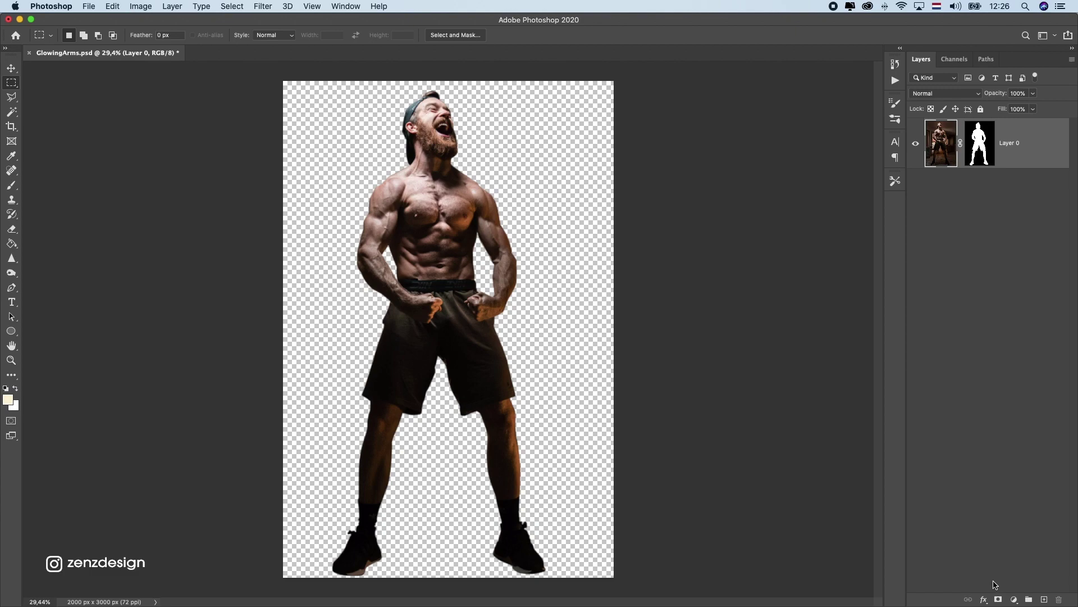
Step: Add a dark grey (383838) Solid Color fill layer and move Color Fill 1 below Layer 0
click(1016, 599)
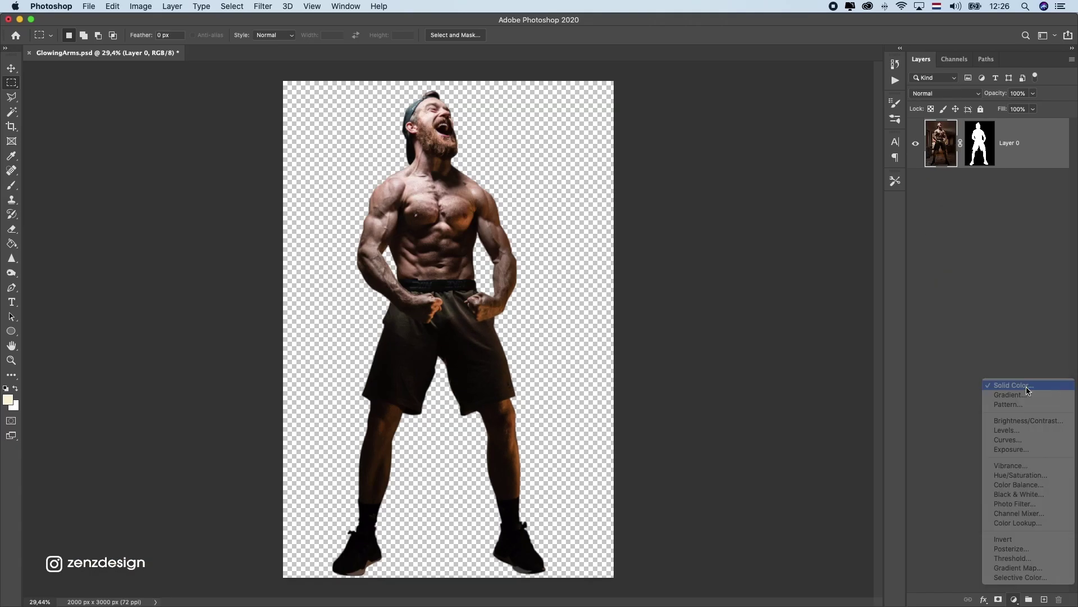
click(1014, 385)
mouse_move(649, 198)
mouse_down()
mouse_move(601, 212)
mouse_move(587, 229)
mouse_up()
click(836, 115)
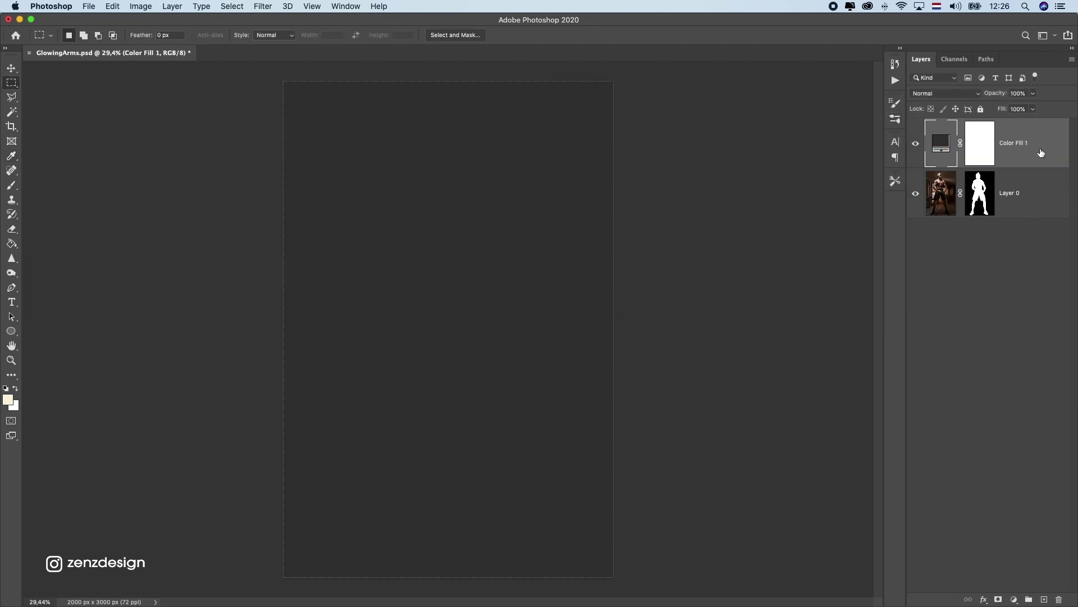
drag(1042, 152, 1022, 213)
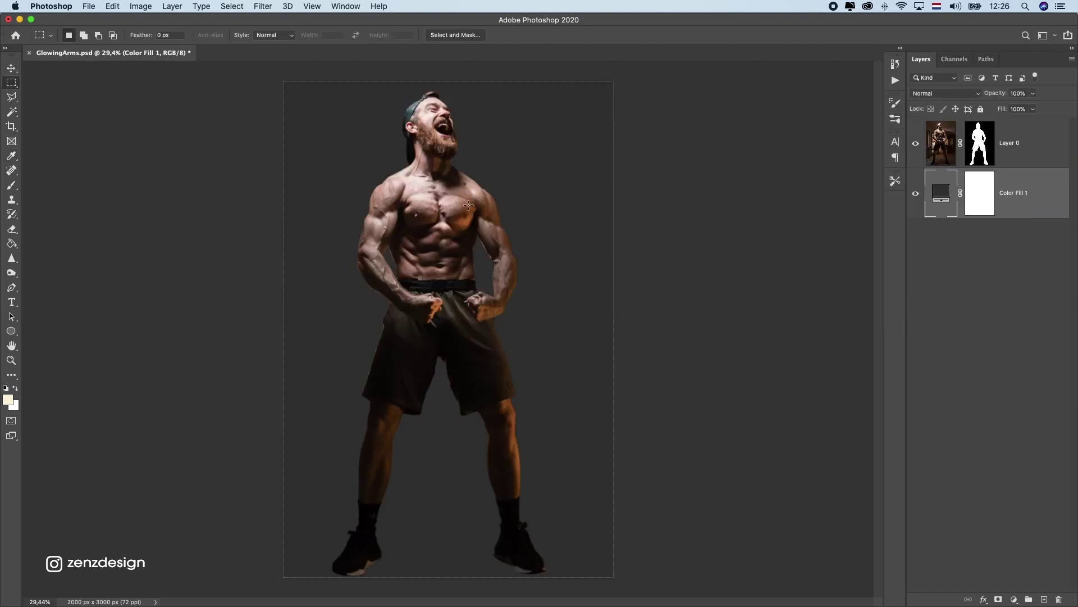
scroll(460, 226, up, 5)
scroll(391, 211, down, 2)
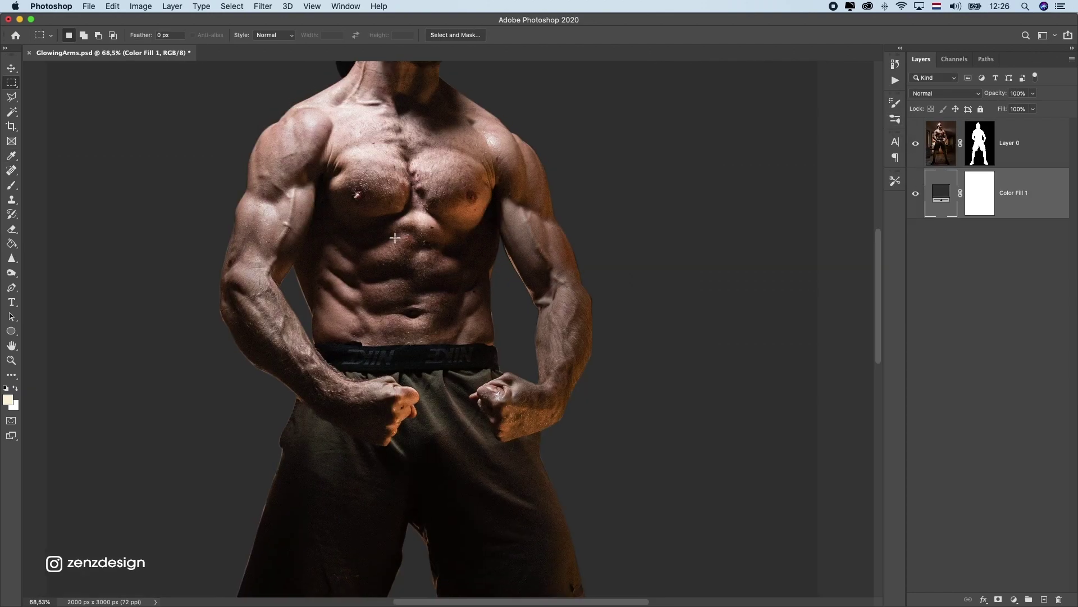
Step: Add a Hue/Saturation adjustment clipped to Layer 0 with Saturation at -69
click(1032, 146)
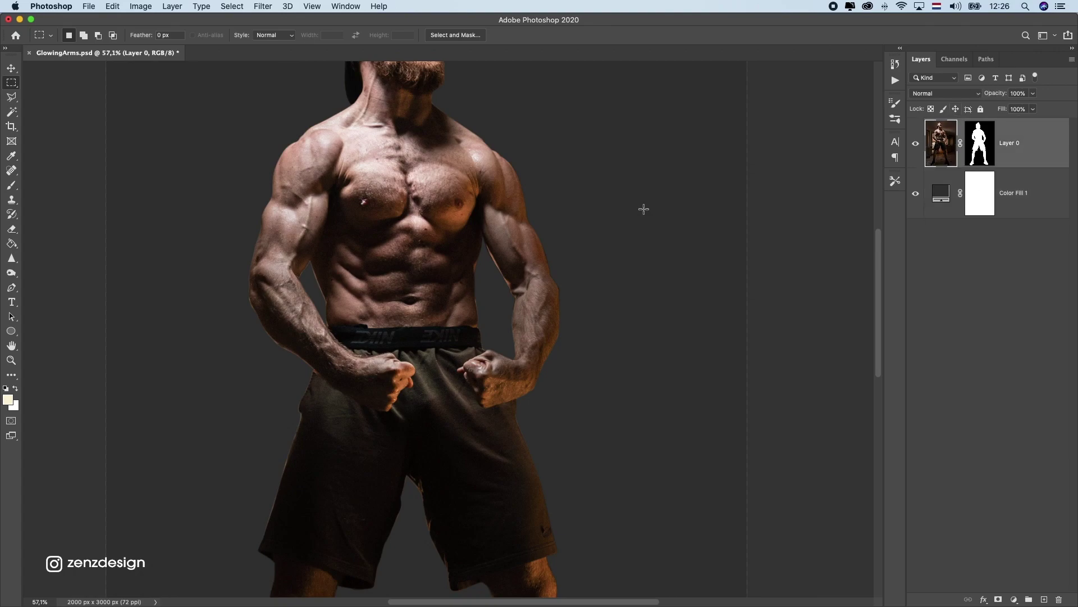
drag(485, 268, 522, 336)
click(1014, 600)
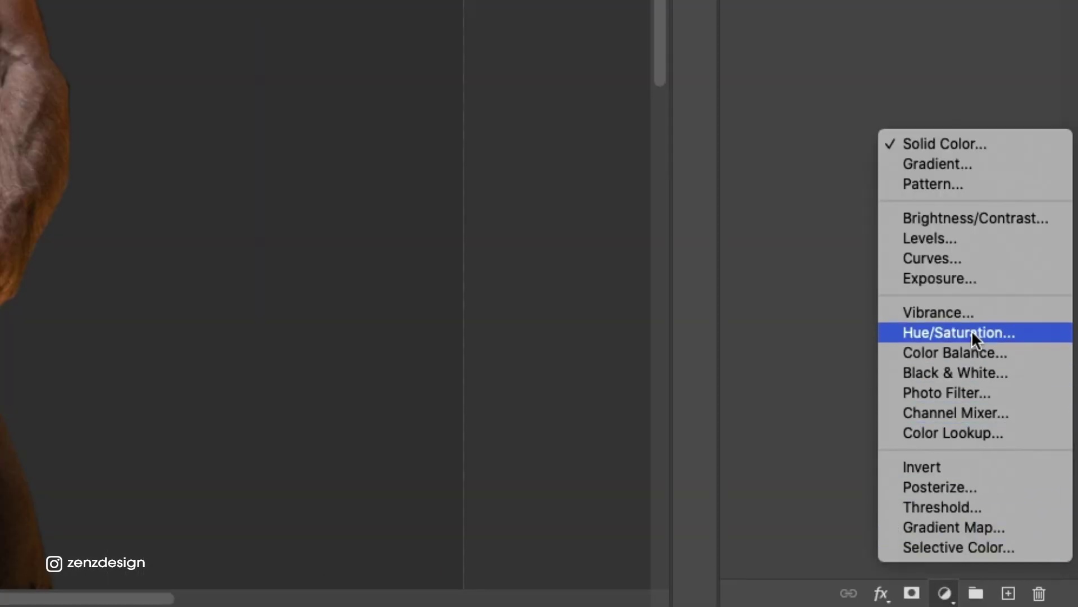
click(973, 333)
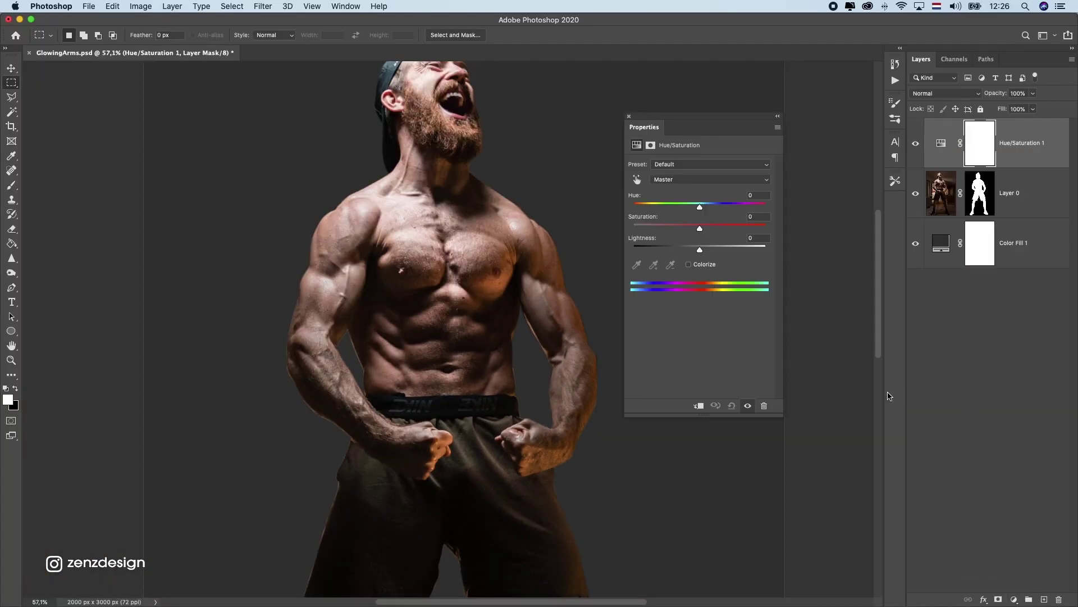
click(699, 406)
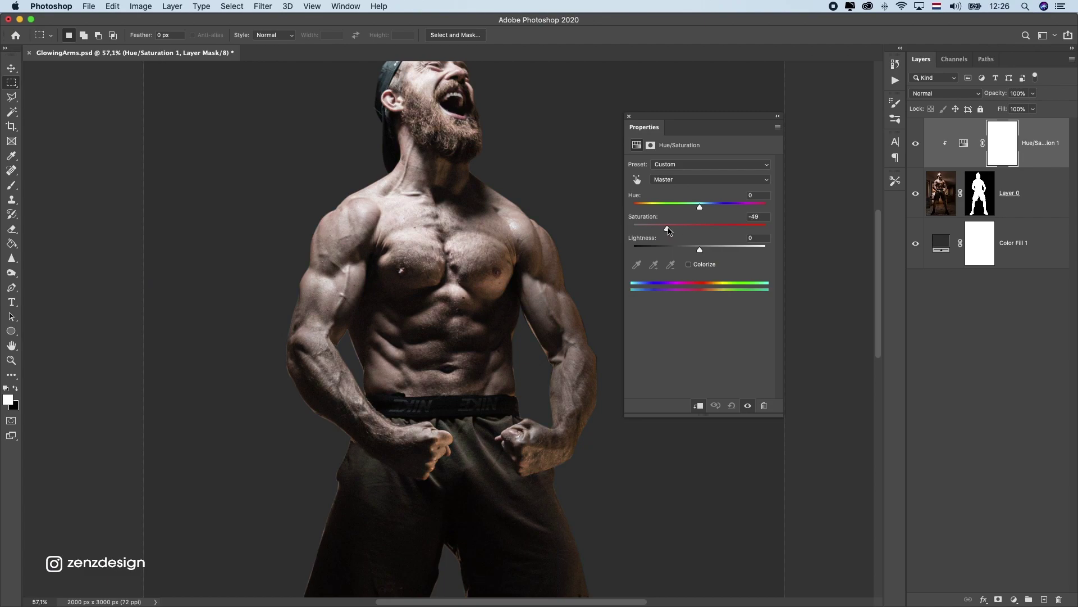
click(629, 117)
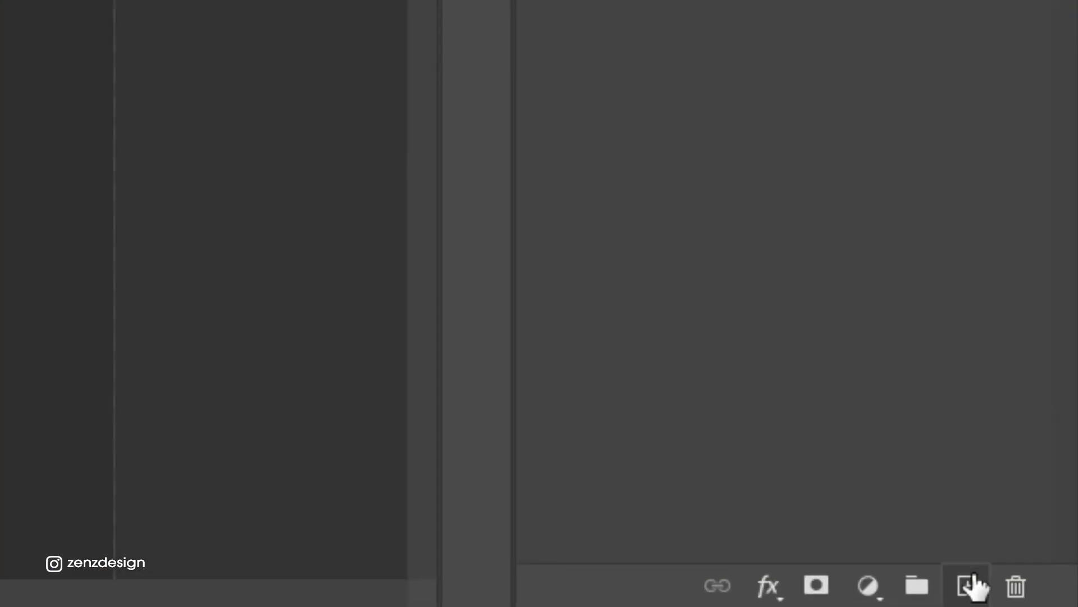
Step: Add Layer 1, select the Brush tool and set the foreground colour to cream ffecbf
click(1045, 597)
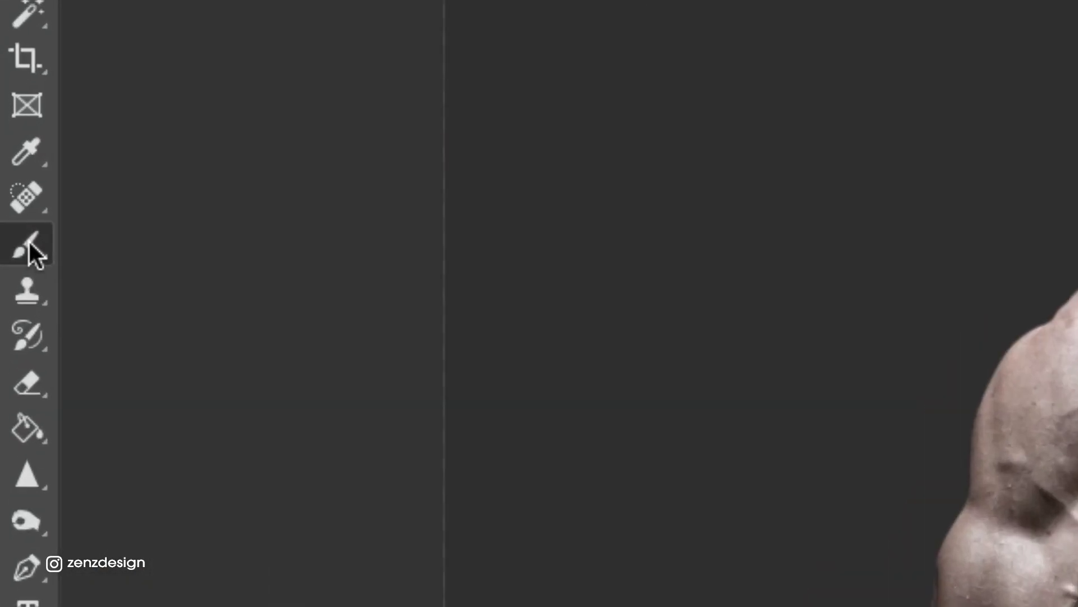
right_click(12, 187)
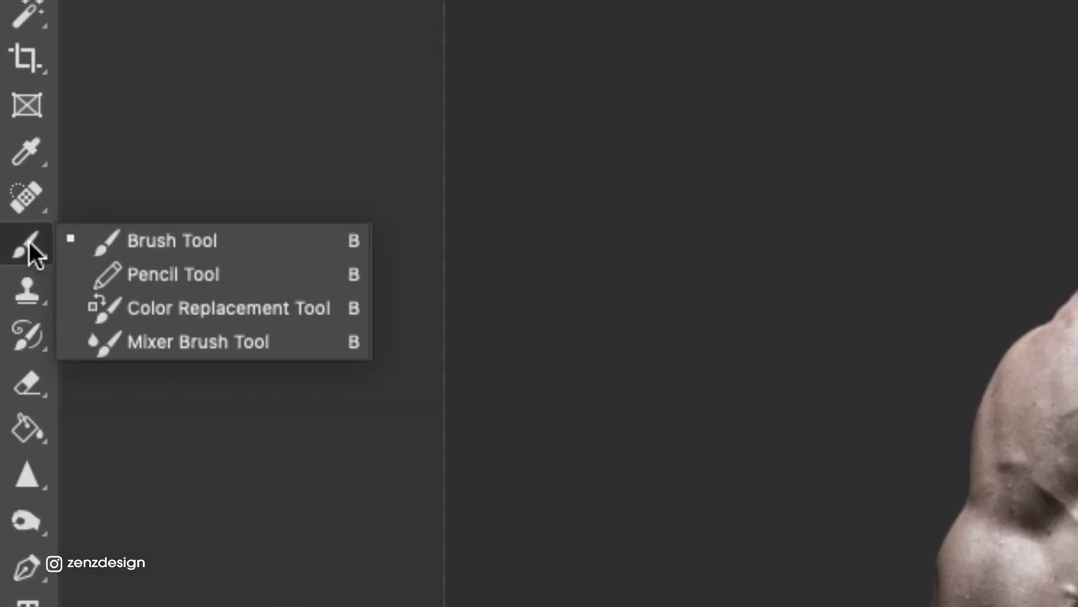
click(167, 227)
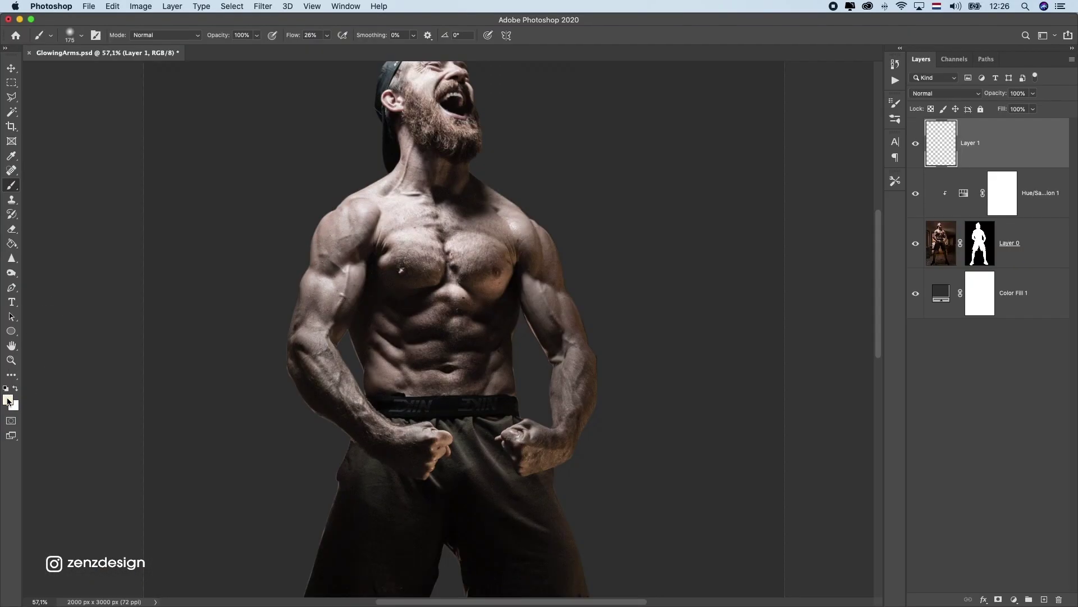
click(8, 400)
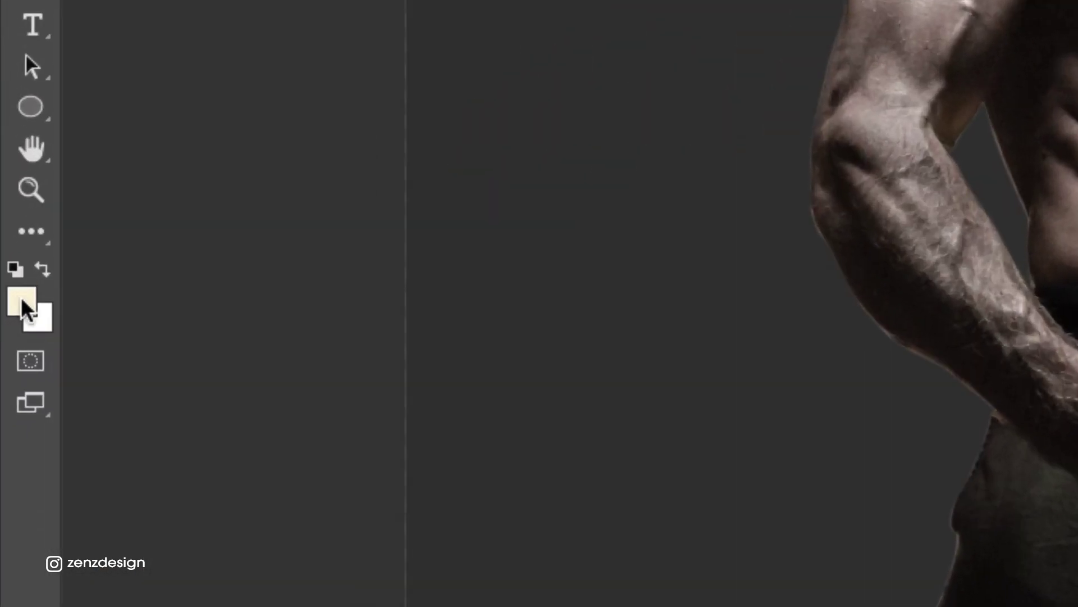
click(24, 303)
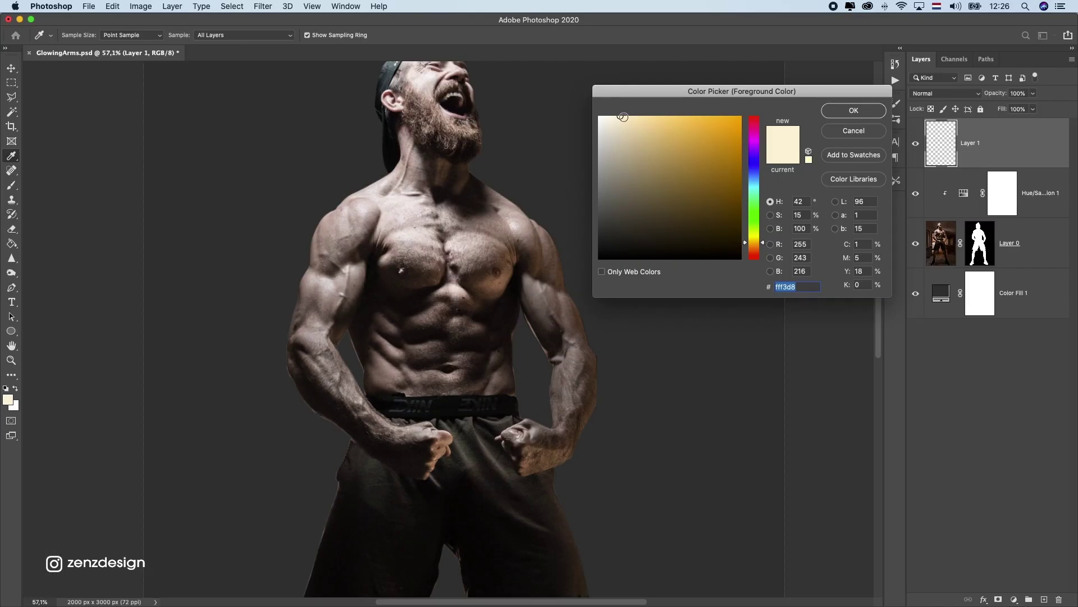
drag(622, 116, 629, 116)
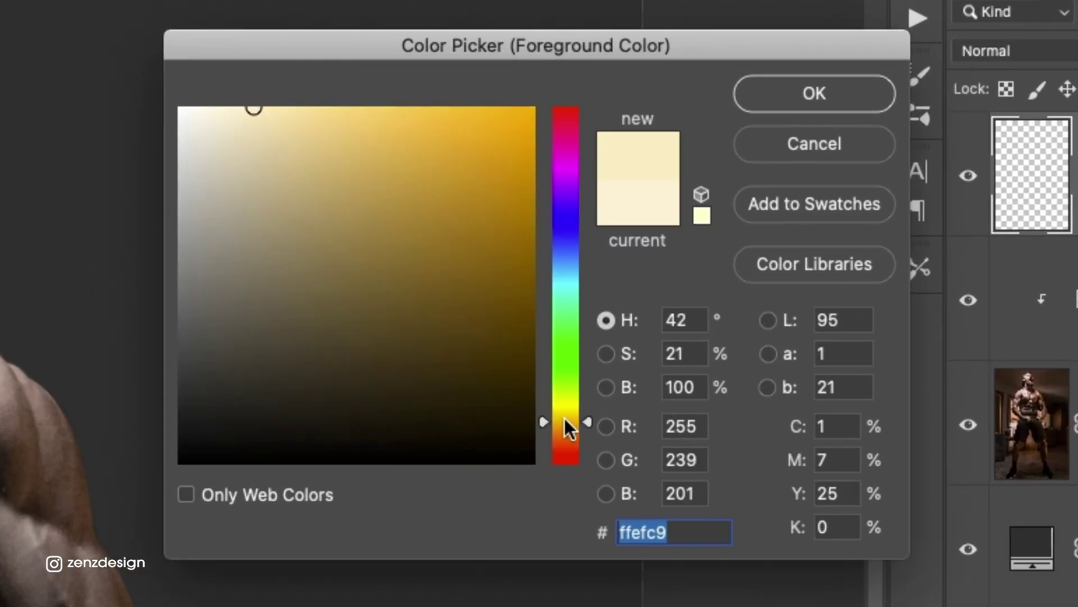
drag(268, 108, 266, 101)
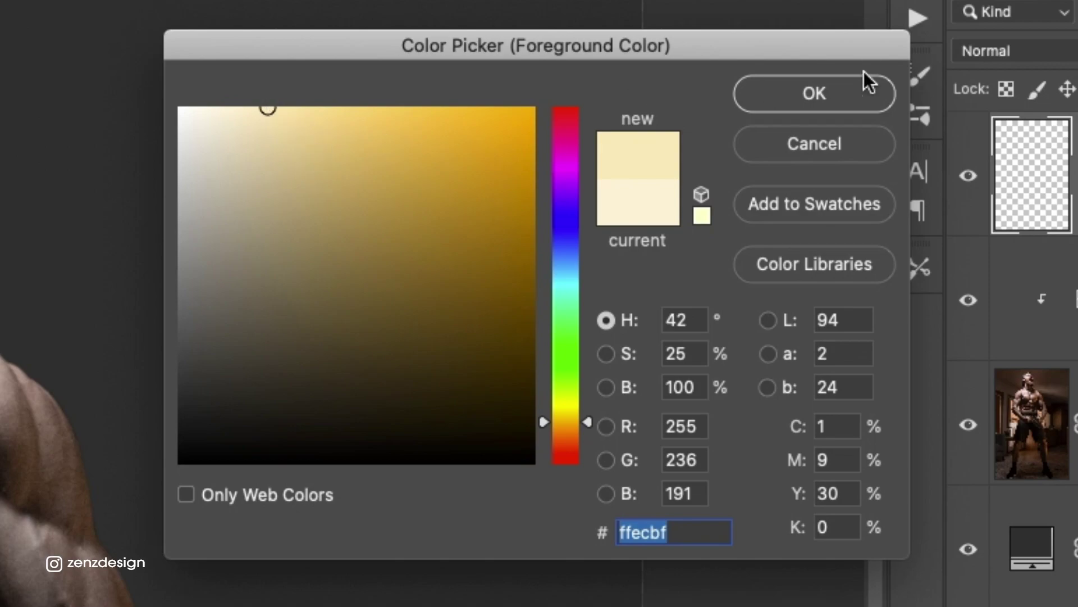
click(838, 84)
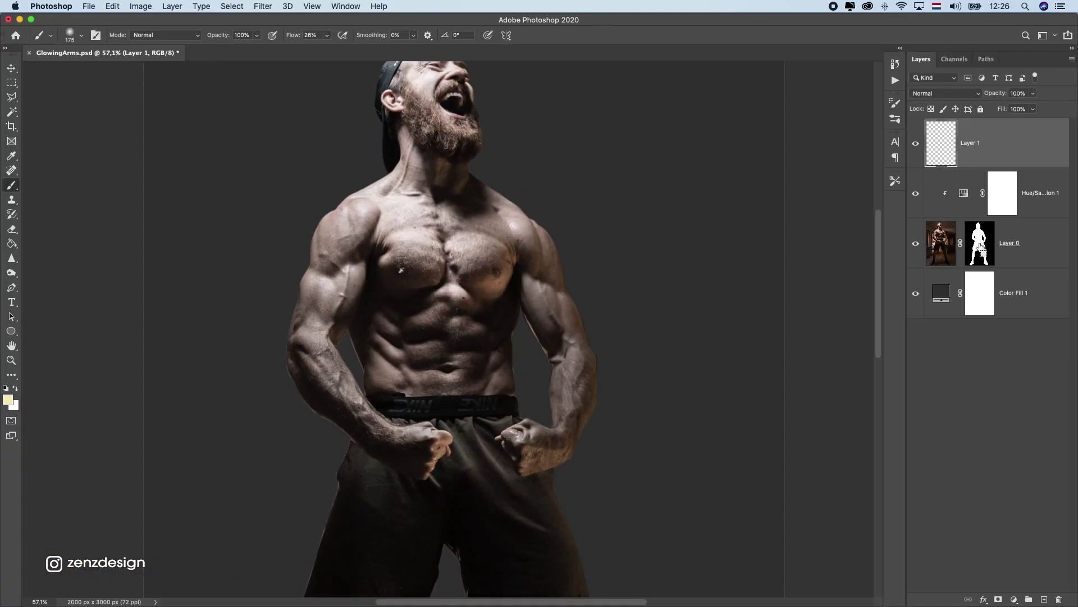
Step: Load the figure as a selection and paint the left upper arm with a soft round brush at 100% flow
super+click(980, 247)
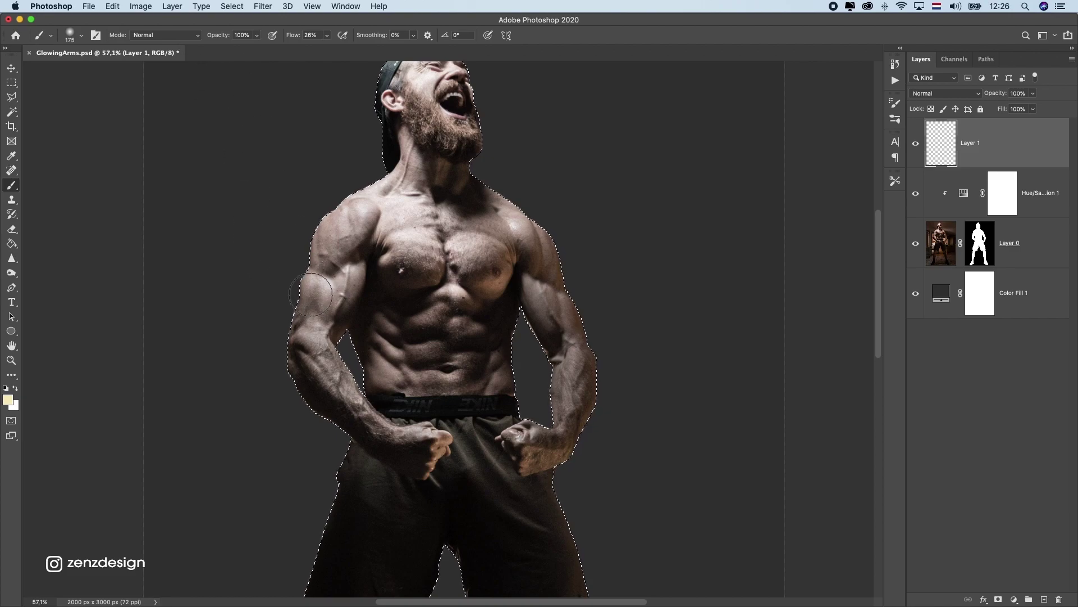
drag(310, 294, 306, 332)
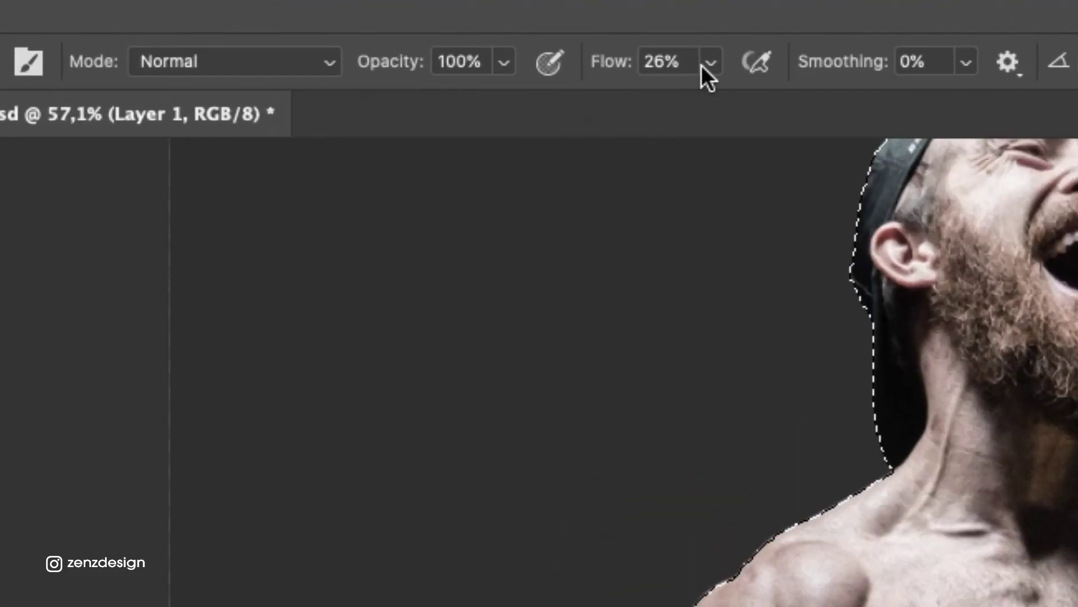
click(327, 35)
drag(335, 49, 370, 49)
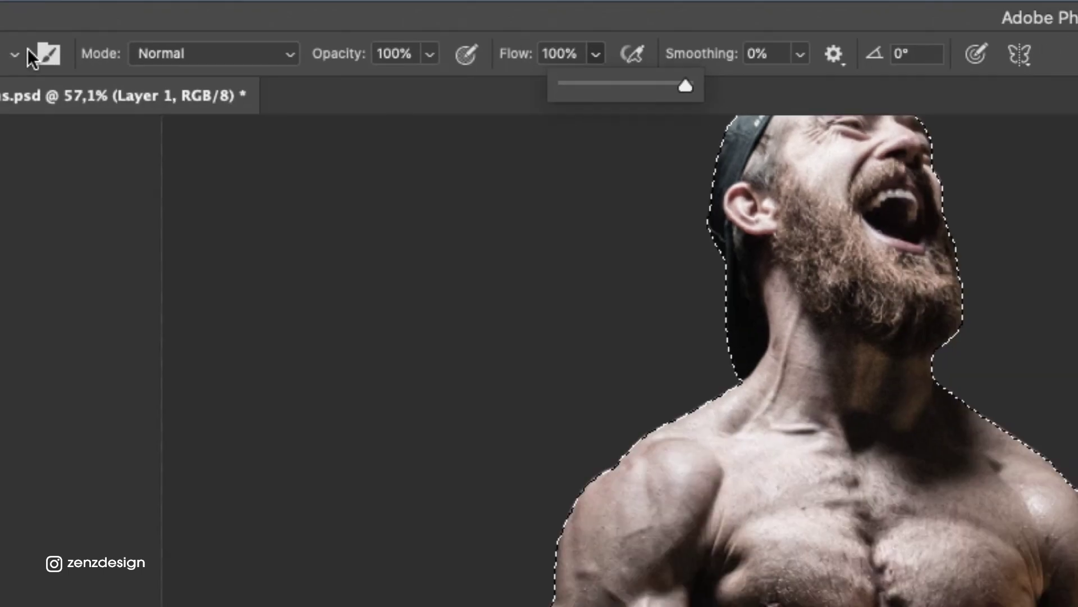
click(68, 35)
click(69, 174)
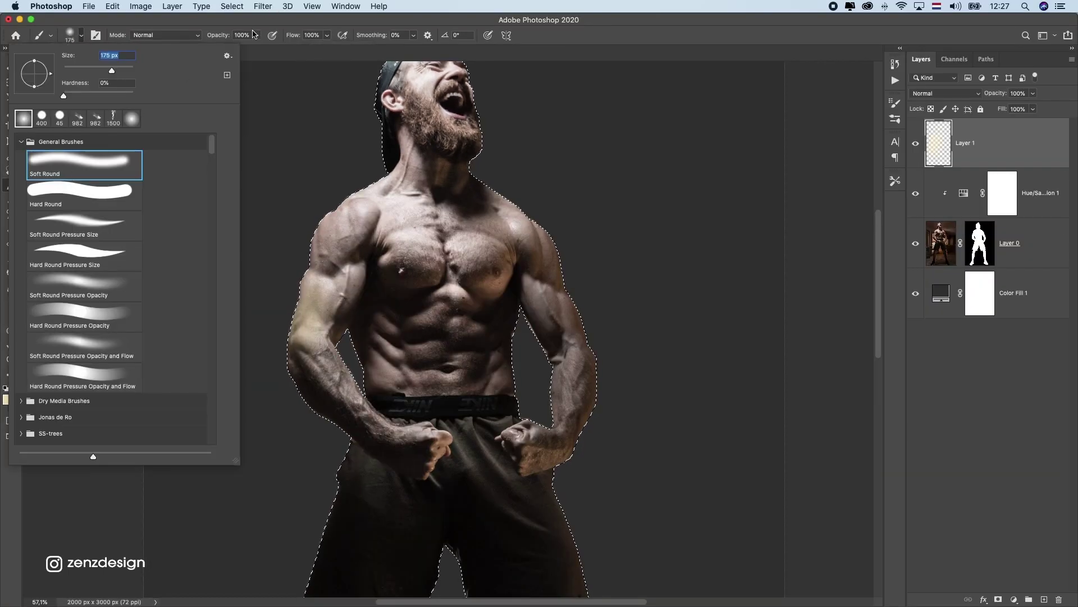
click(279, 20)
Step: Paint cream over the left forearm and fist and the whole right arm, undoing a stray inner-arm stroke
mouse_move(307, 326)
mouse_down()
mouse_move(330, 308)
mouse_move(287, 352)
mouse_move(313, 350)
mouse_up()
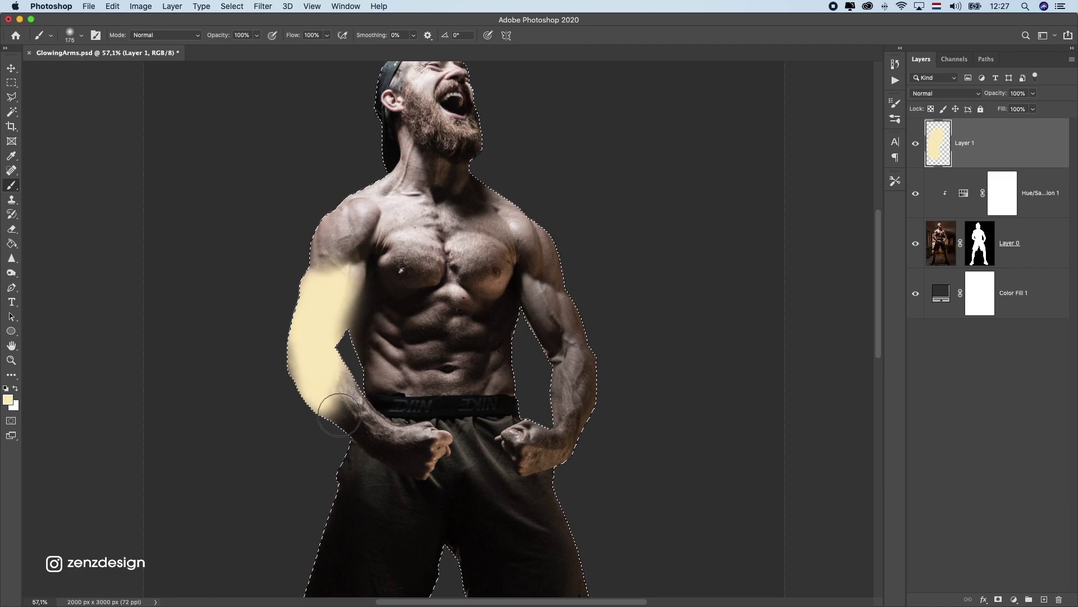
key(bracketleft)
key(bracketleft)
mouse_move(388, 440)
mouse_down()
mouse_move(354, 419)
mouse_move(427, 444)
mouse_move(358, 435)
mouse_move(415, 450)
mouse_move(330, 337)
mouse_up()
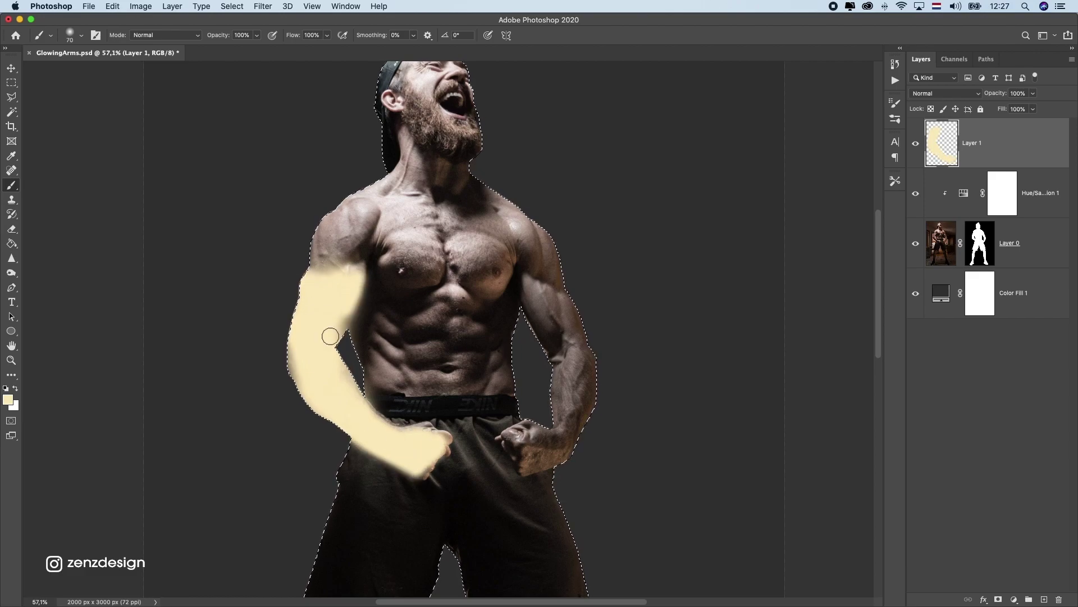
mouse_move(531, 292)
mouse_down()
mouse_move(555, 296)
mouse_move(561, 400)
mouse_move(585, 337)
mouse_move(572, 373)
mouse_up()
mouse_move(581, 417)
mouse_down()
mouse_move(544, 441)
mouse_move(506, 439)
mouse_move(525, 423)
mouse_move(537, 429)
mouse_move(502, 446)
mouse_move(523, 471)
mouse_move(567, 450)
mouse_move(531, 465)
mouse_move(565, 456)
mouse_move(514, 446)
mouse_move(548, 445)
mouse_move(538, 455)
mouse_move(533, 430)
mouse_move(573, 304)
mouse_move(528, 292)
mouse_move(521, 275)
mouse_move(547, 322)
mouse_move(521, 317)
mouse_up()
key(bracketright)
key(bracketright)
key(bracketright)
key(bracketright)
key(bracketright)
key(bracketleft)
key(bracketleft)
key(bracketleft)
key(bracketleft)
key(bracketleft)
key(bracketleft)
key(super+z)
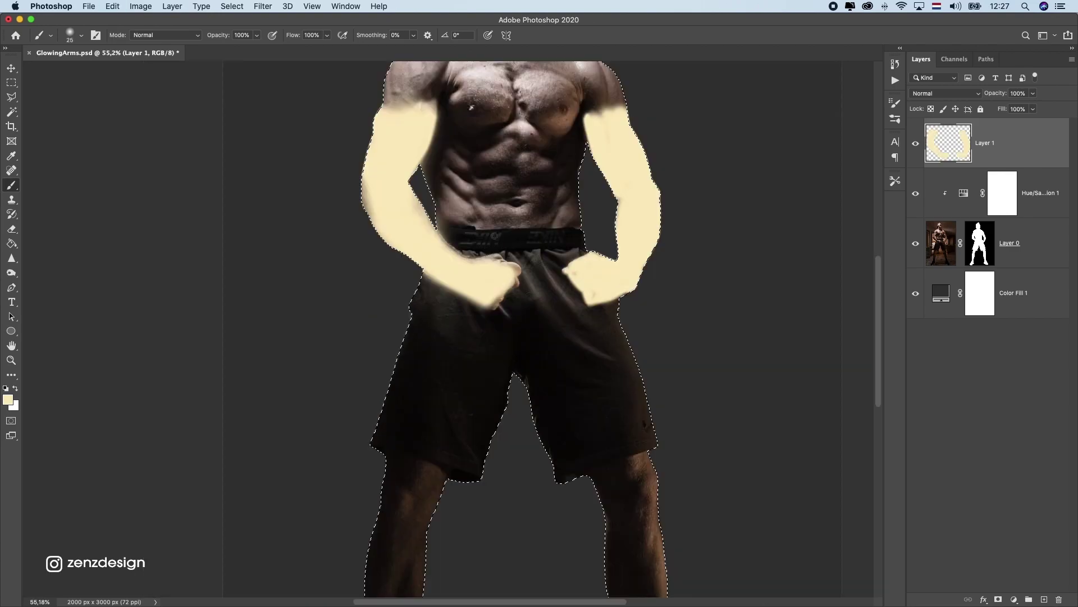
key(super+d)
mouse_move(656, 173)
mouse_down()
mouse_move(656, 223)
mouse_move(532, 312)
mouse_up()
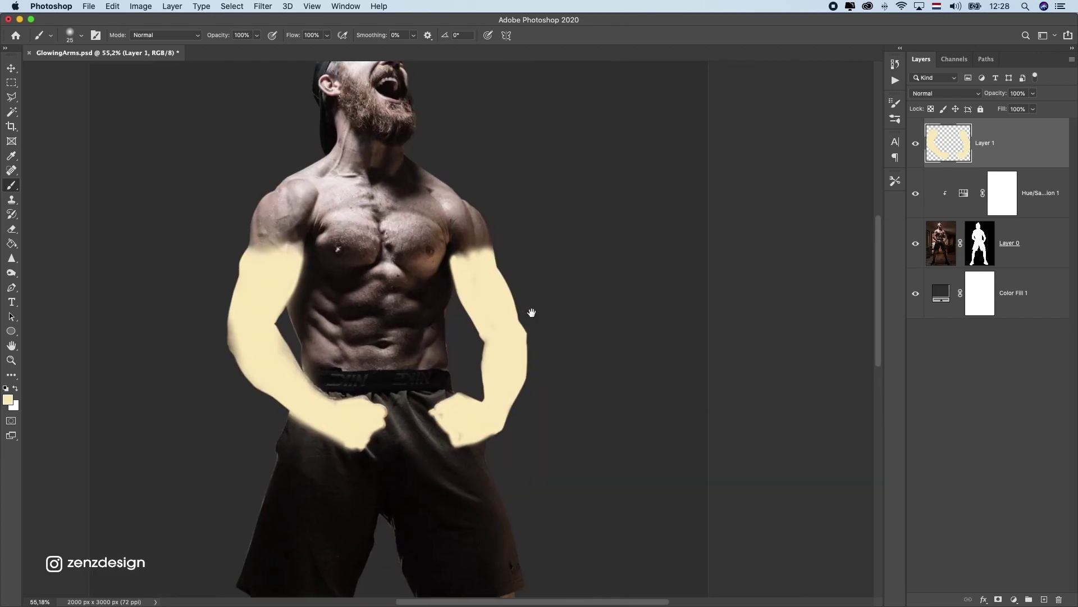
key(super+shift+d)
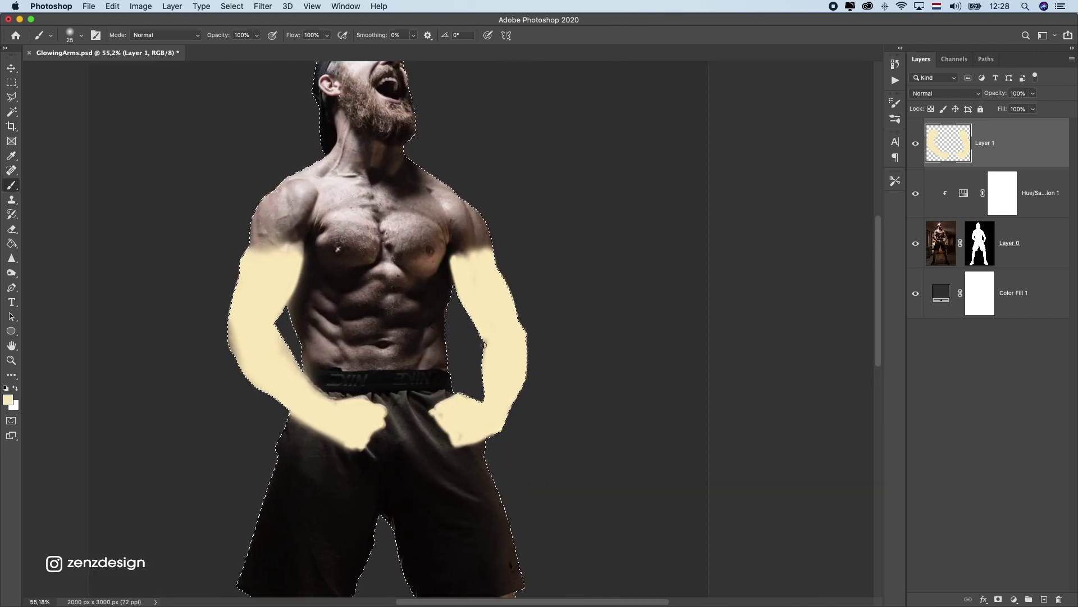
Step: Deselect and set Layer 1's blend mode to Overlay for a golden arm glow
click(14, 83)
click(445, 210)
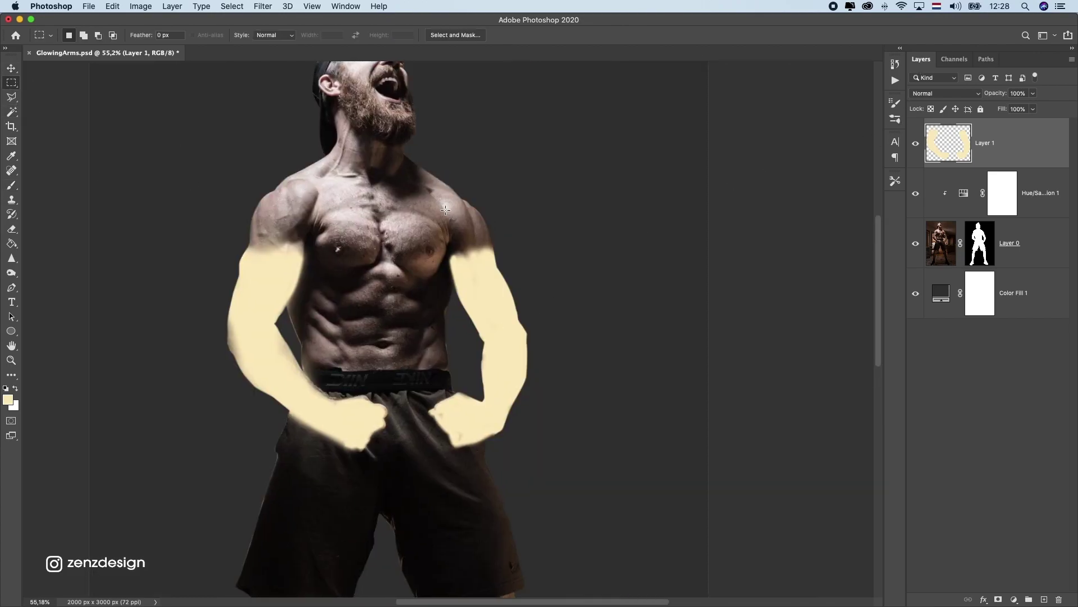
click(982, 94)
click(918, 215)
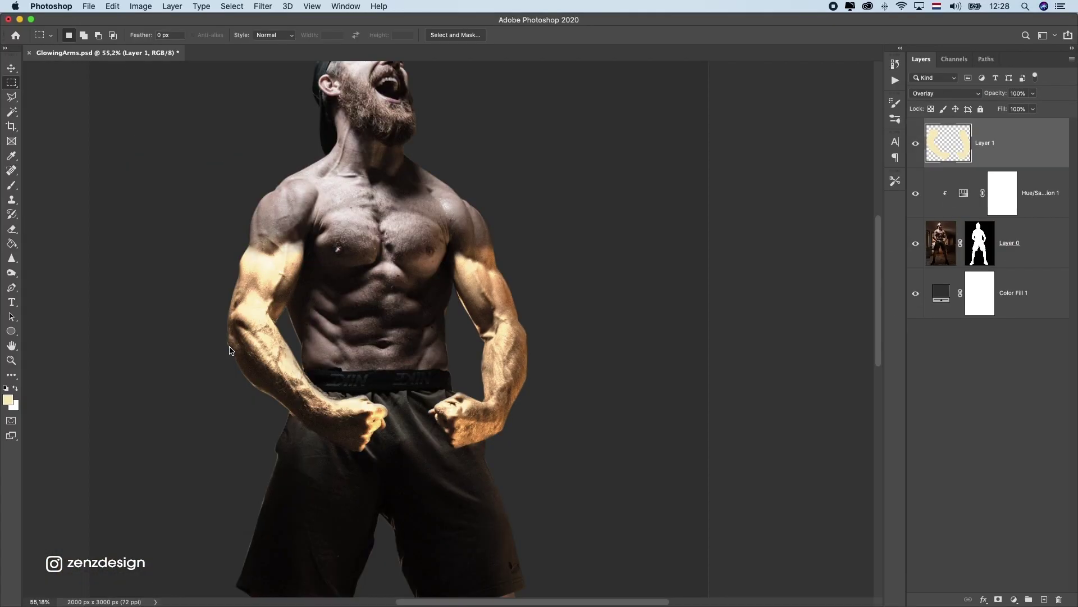
scroll(400, 311, down, 4)
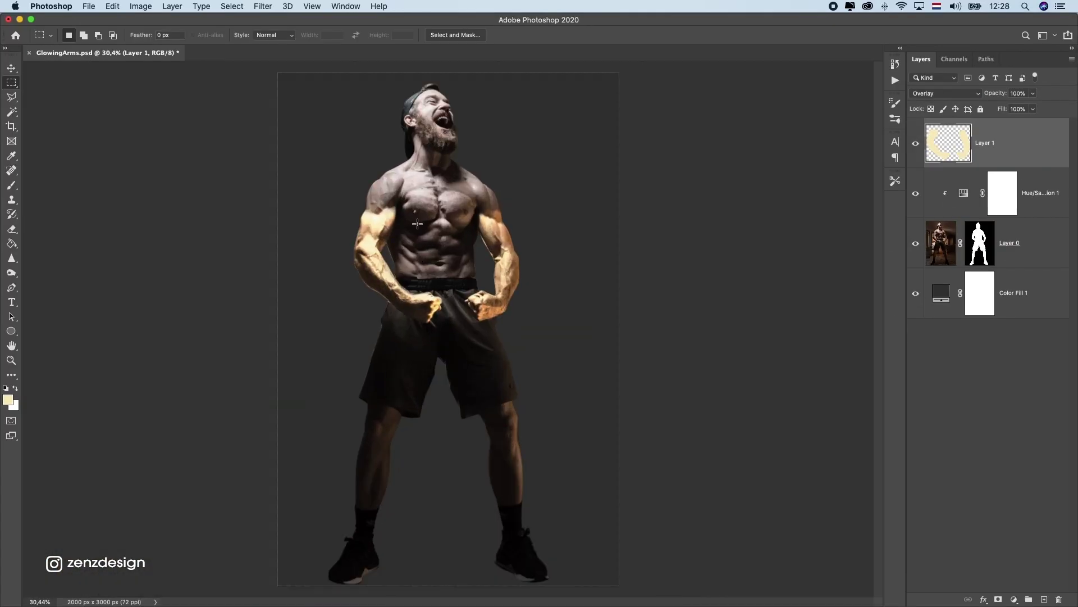
scroll(474, 223, up, 1)
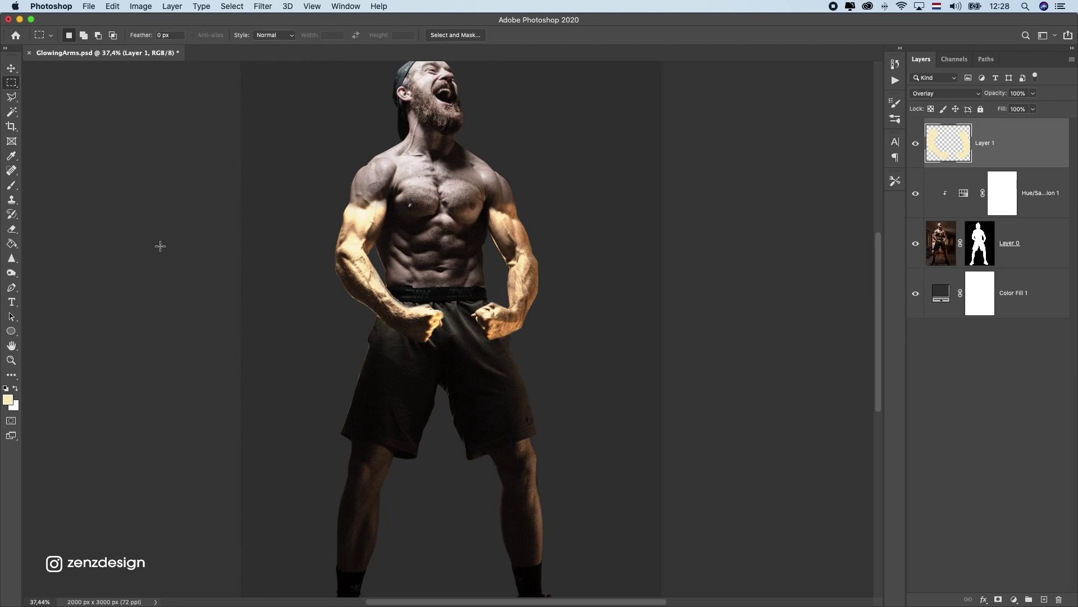
scroll(160, 246, up, 2)
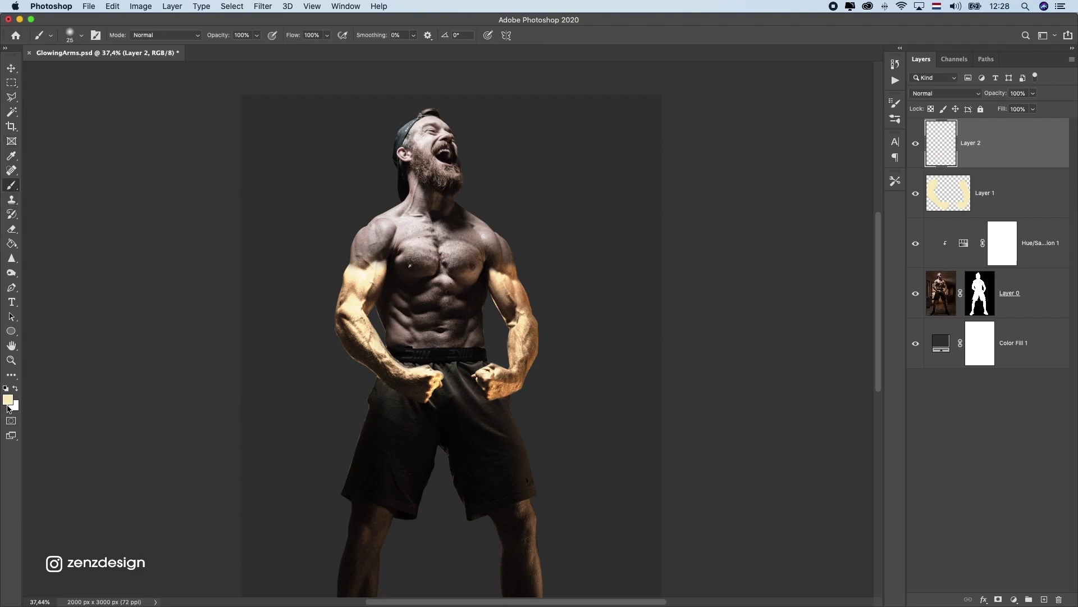
Step: Pick a paler cream, load the figure selection and paint the arms with a large 200 px brush
click(8, 401)
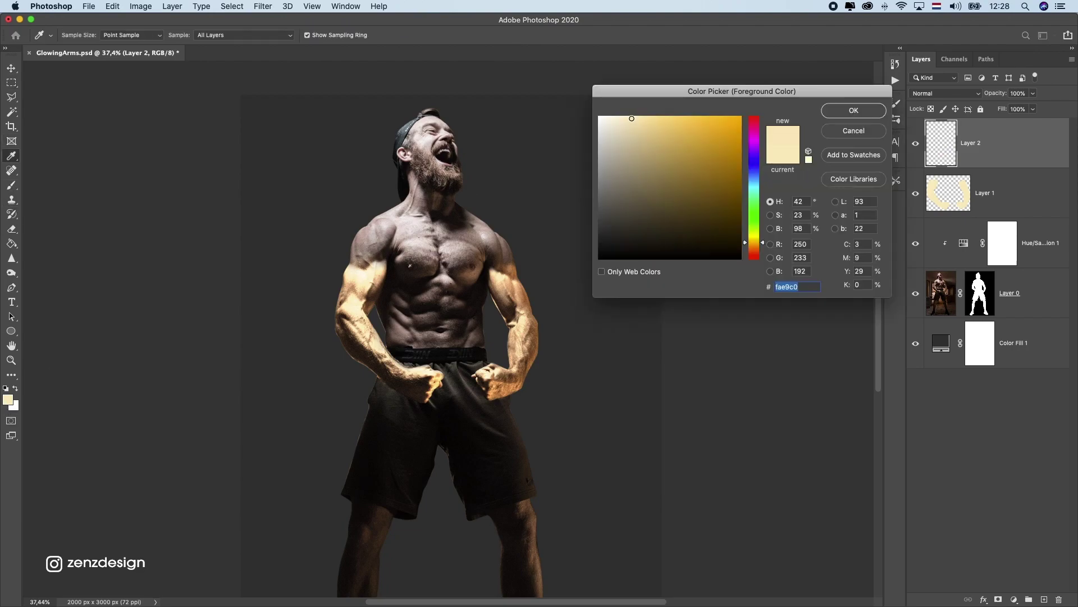
drag(632, 118, 619, 108)
click(854, 111)
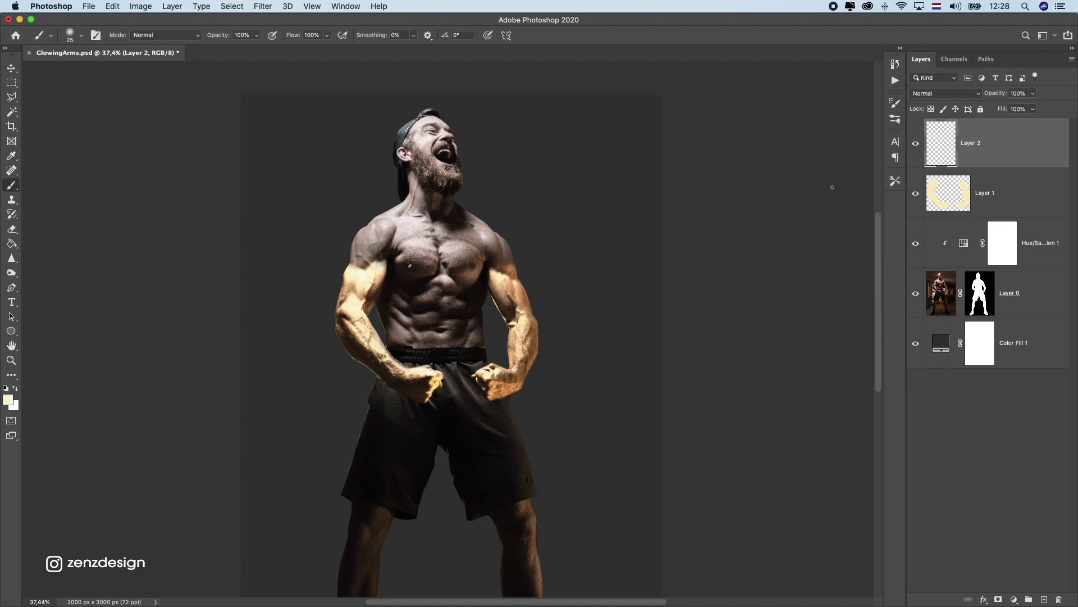
super+click(980, 293)
key(bracketright)
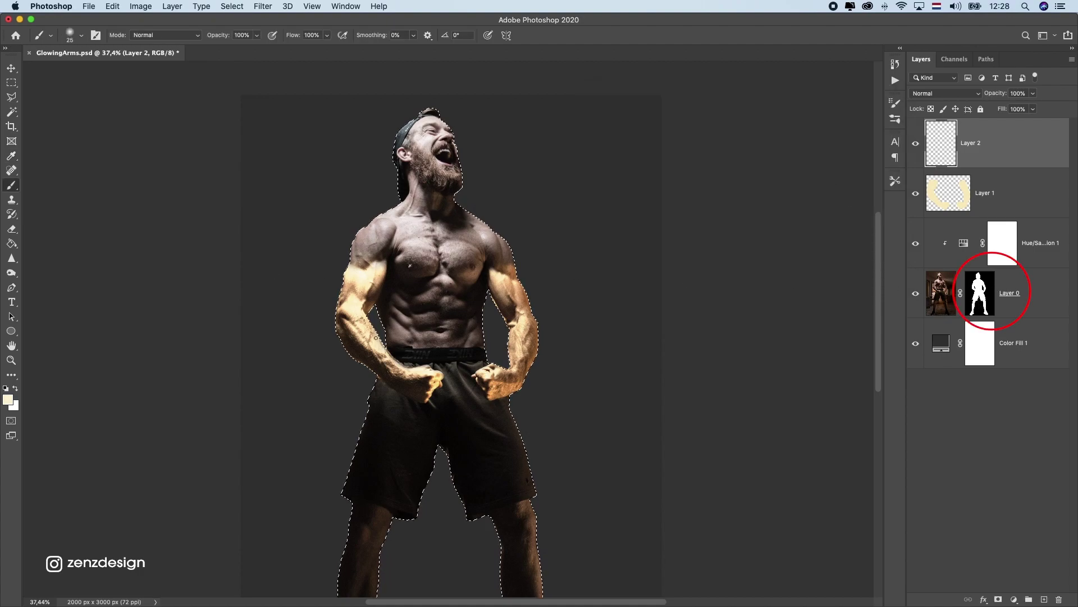
key(bracketright)
key(bracketright)
key(bracketright)
key(bracketright)
key(bracketright)
key(bracketright)
key(bracketright)
key(bracketright)
key(bracketright)
key(bracketright)
key(bracketright)
key(bracketright)
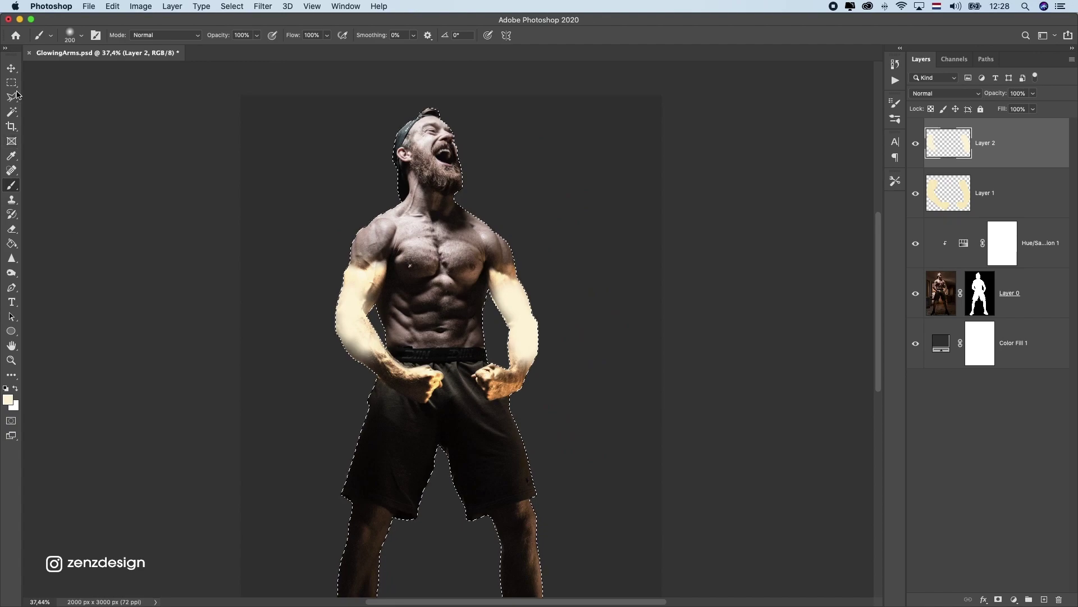
key(m)
key(super+d)
Step: Set Layer 2 to Overlay blending at 89% opacity
click(946, 93)
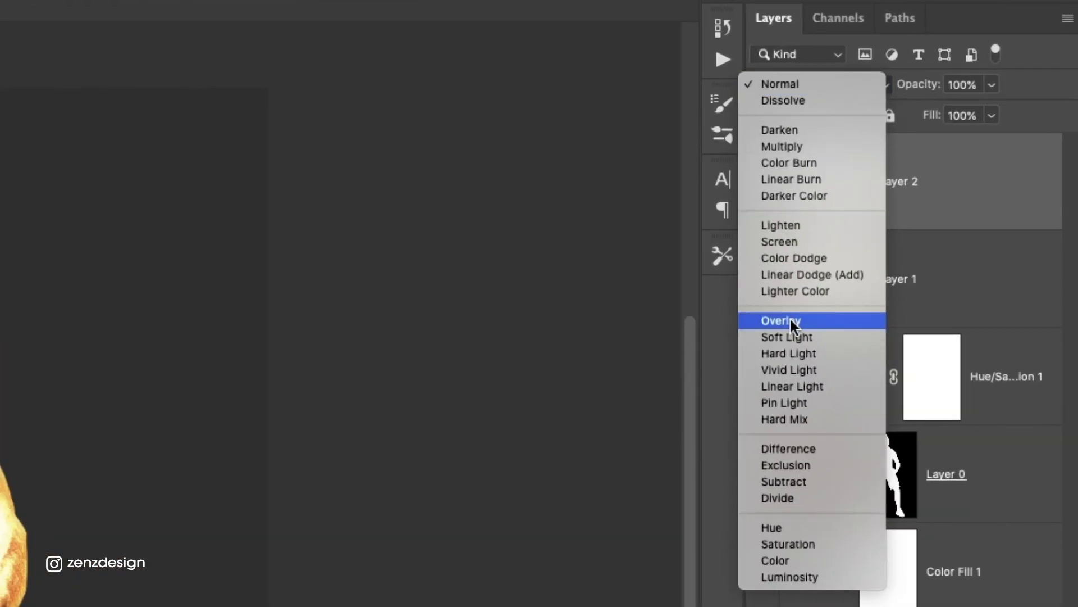
click(791, 319)
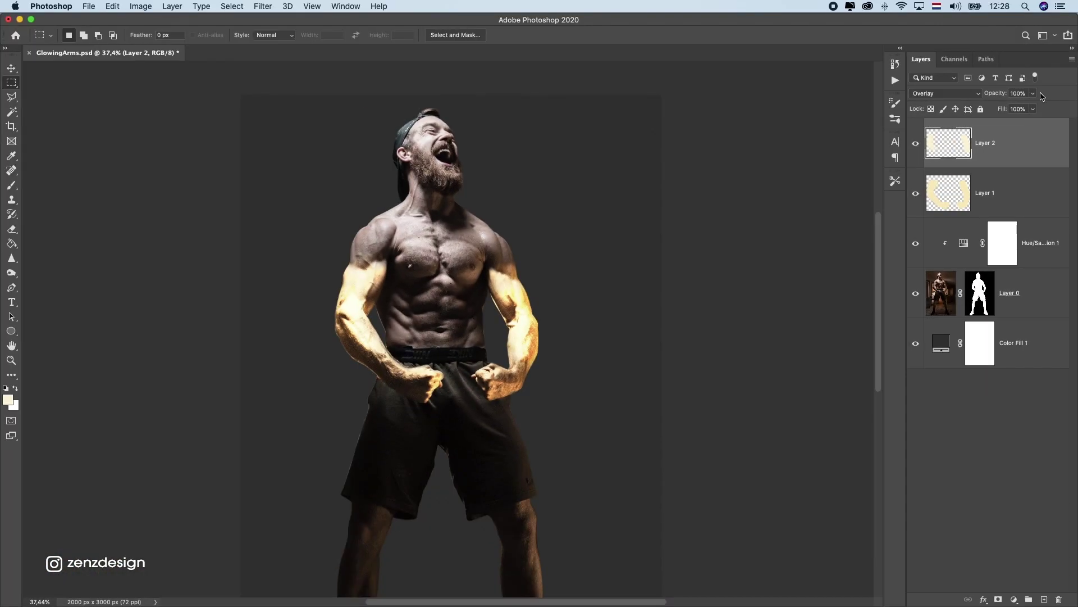
click(915, 144)
click(1033, 94)
drag(1035, 108, 1028, 108)
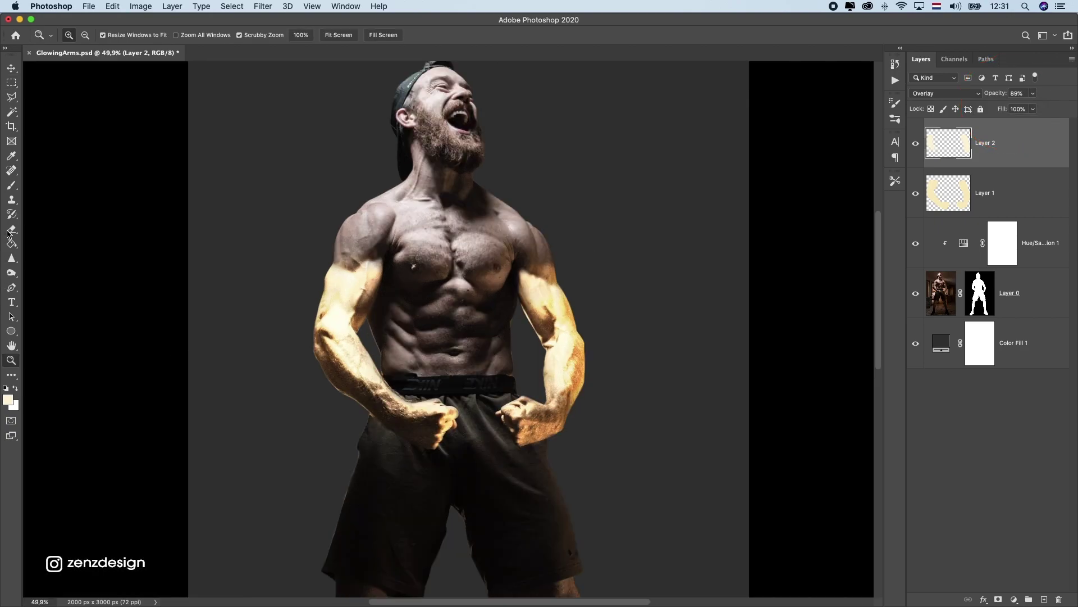
click(8, 230)
click(11, 185)
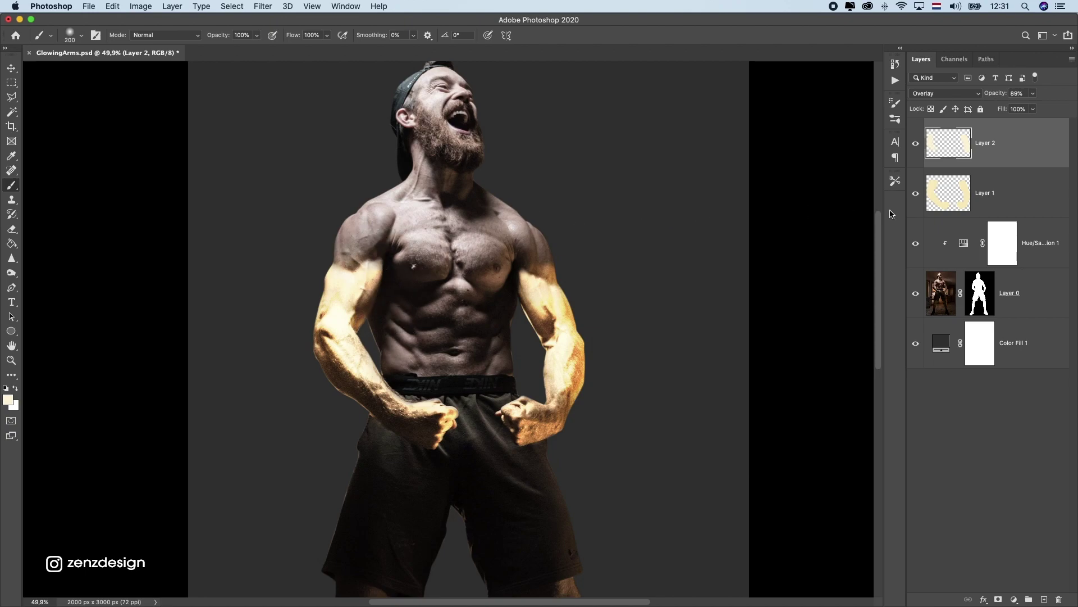
Step: Add Layer 3 in Overlay mode with a slightly warmer cream foreground colour
click(1044, 600)
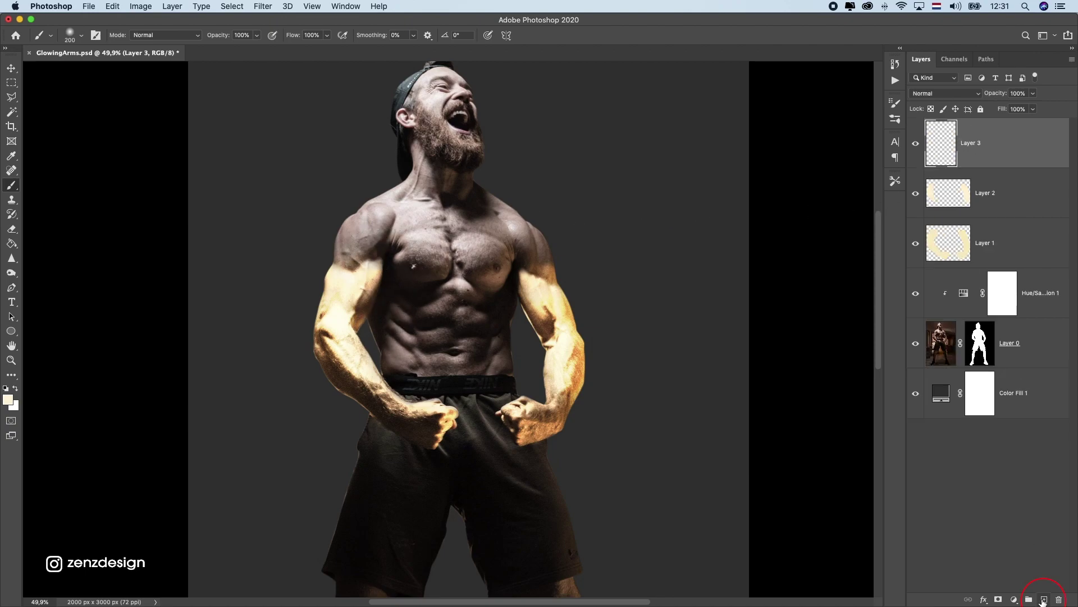
click(8, 400)
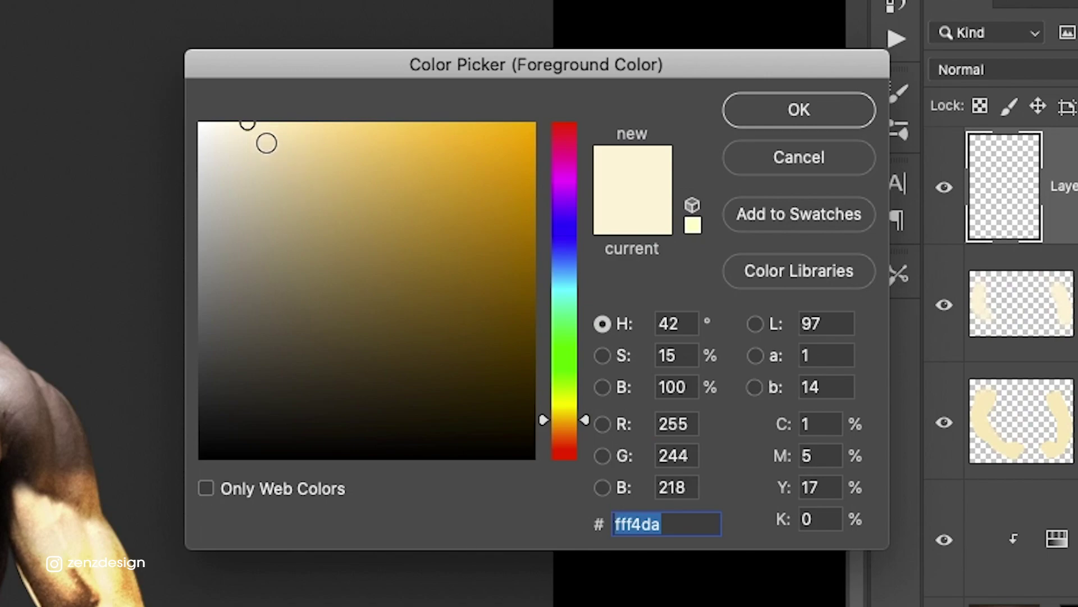
drag(627, 117, 629, 117)
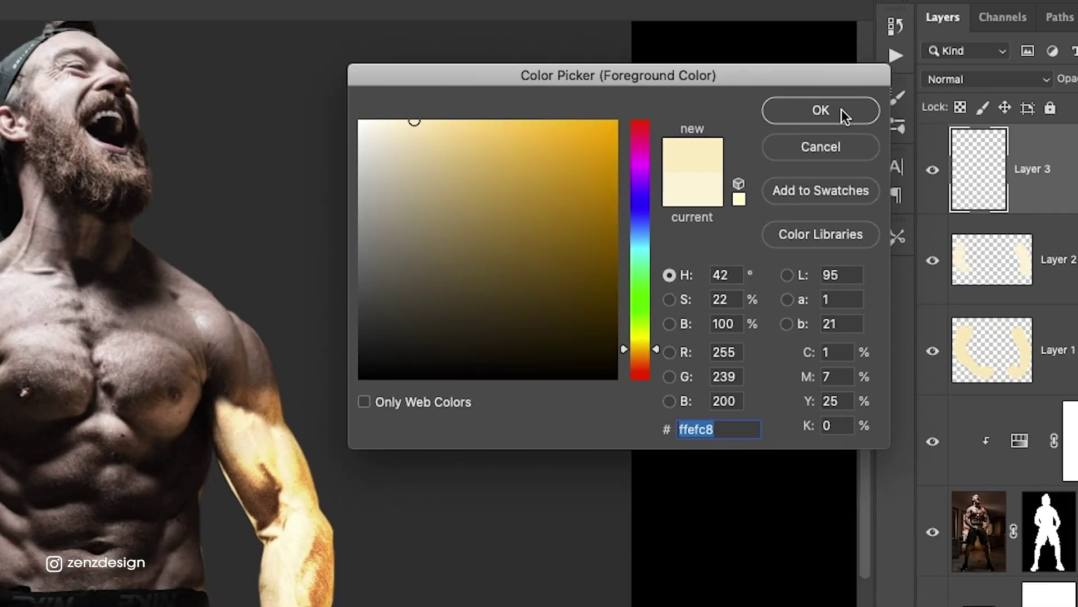
click(824, 110)
drag(497, 279, 738, 201)
click(950, 95)
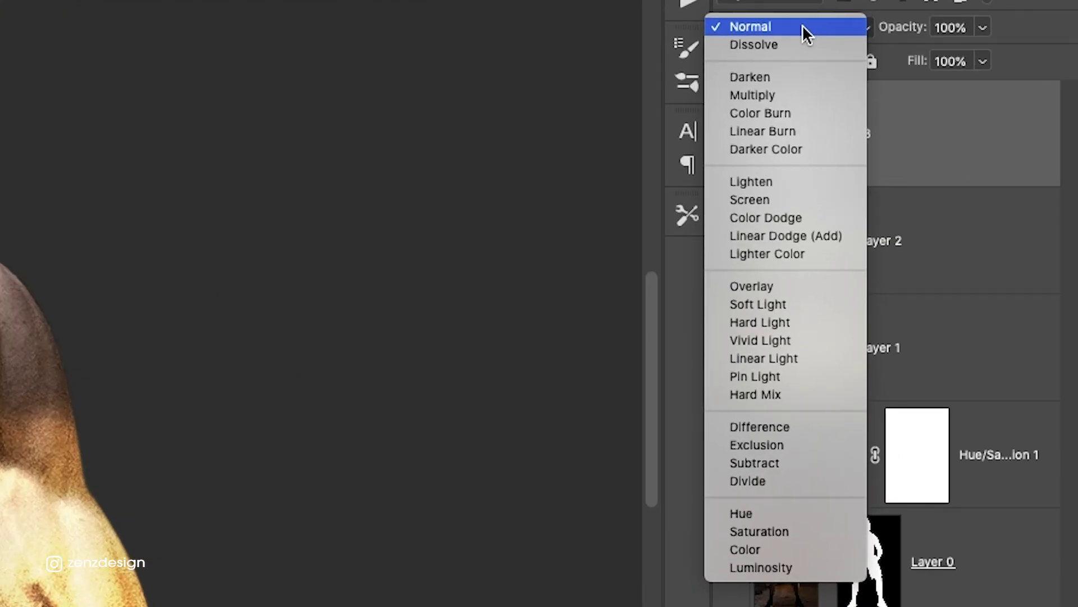
click(936, 215)
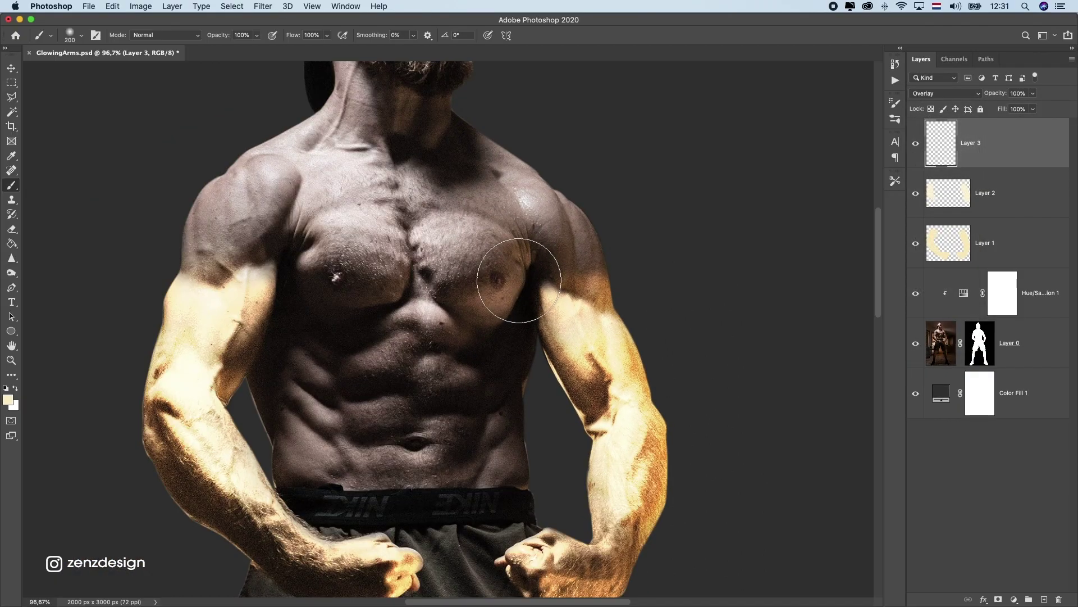
Step: With a smaller, lower-flow brush, paint glow down the chest and side of the torso
key(bracketleft)
key(bracketleft)
key(bracketleft)
key(bracketleft)
key(bracketleft)
key(bracketleft)
key(bracketleft)
mouse_move(513, 241)
mouse_down()
mouse_move(479, 337)
mouse_move(526, 248)
mouse_move(570, 275)
mouse_move(545, 244)
mouse_move(589, 279)
mouse_up()
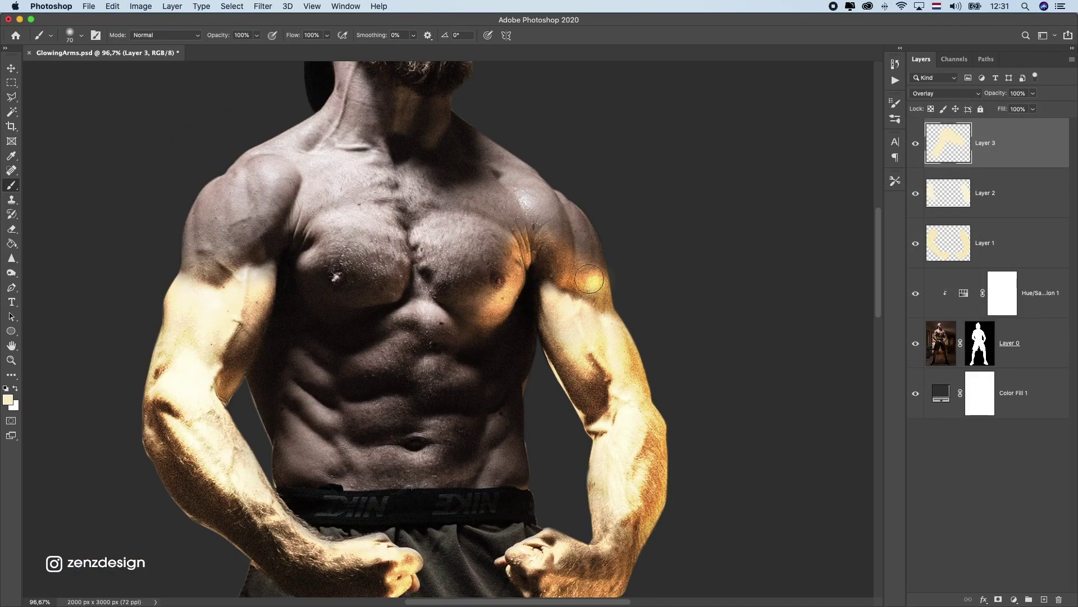
click(80, 34)
click(265, 27)
click(326, 36)
drag(330, 48, 316, 49)
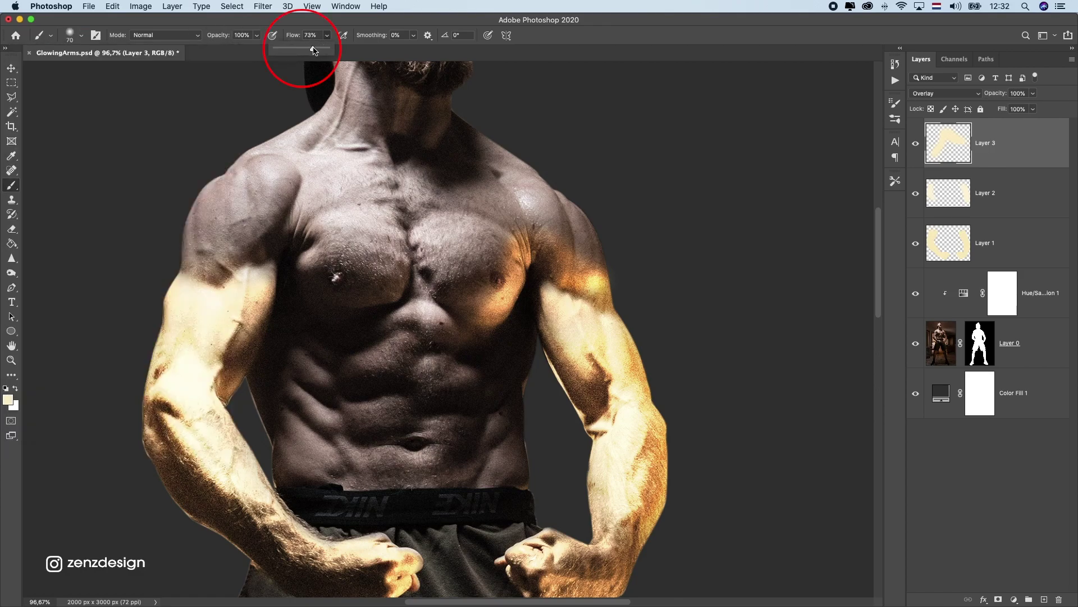
drag(548, 289, 492, 389)
mouse_move(493, 312)
mouse_down()
mouse_move(491, 227)
mouse_move(528, 269)
mouse_up()
key(super+z)
key(super+z)
key(bracketright)
key(bracketright)
key(bracketright)
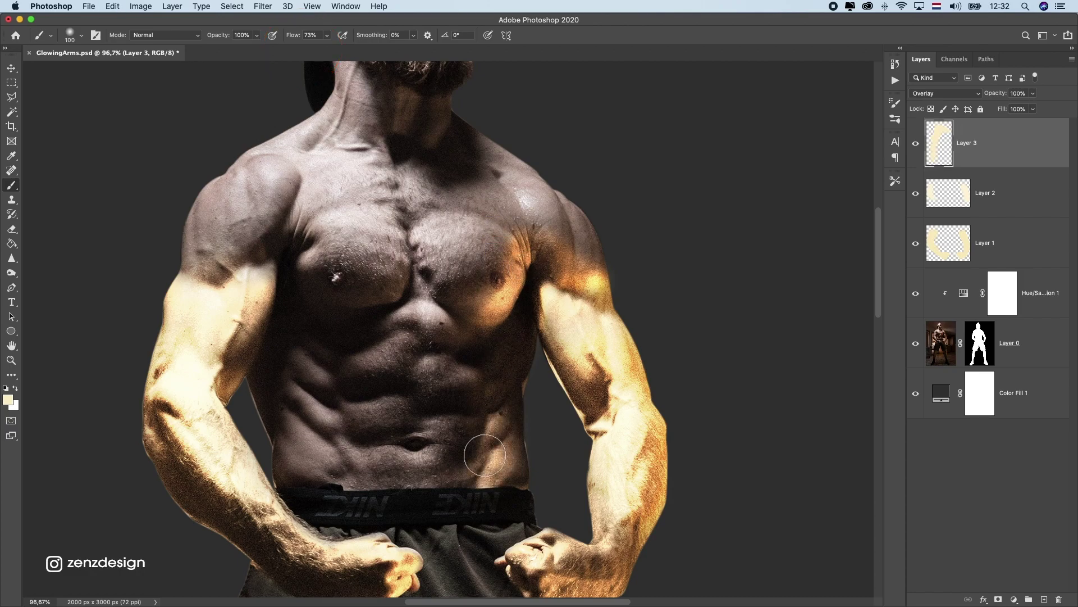
Step: Load the figure selection and paint glow over the abdomen, pectoral and shorts
super+click(983, 341)
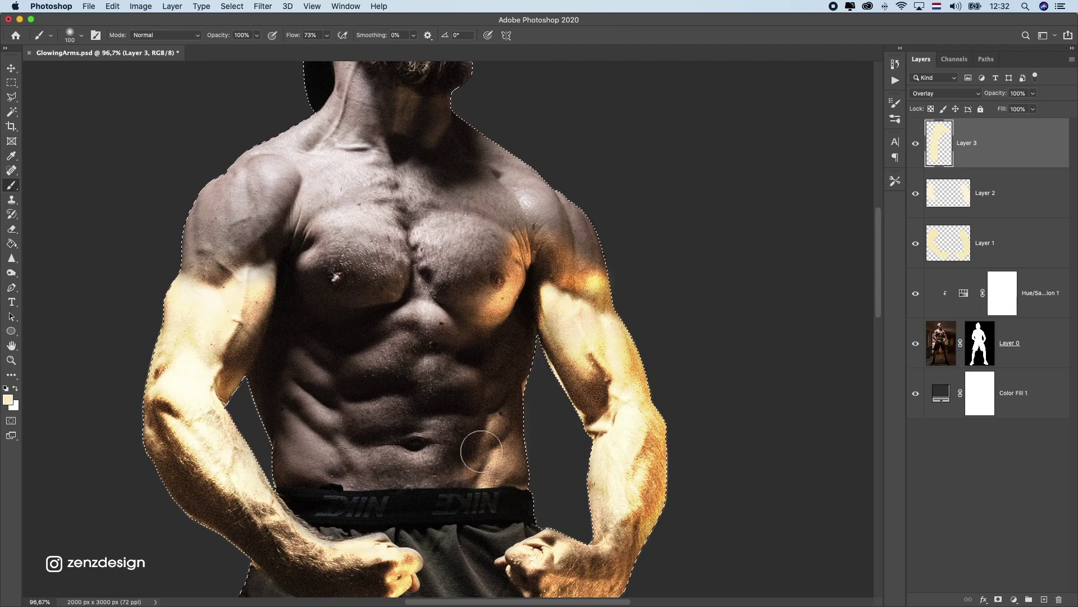
mouse_move(482, 451)
mouse_down()
mouse_move(462, 433)
mouse_move(494, 281)
mouse_move(532, 236)
mouse_move(511, 248)
mouse_up()
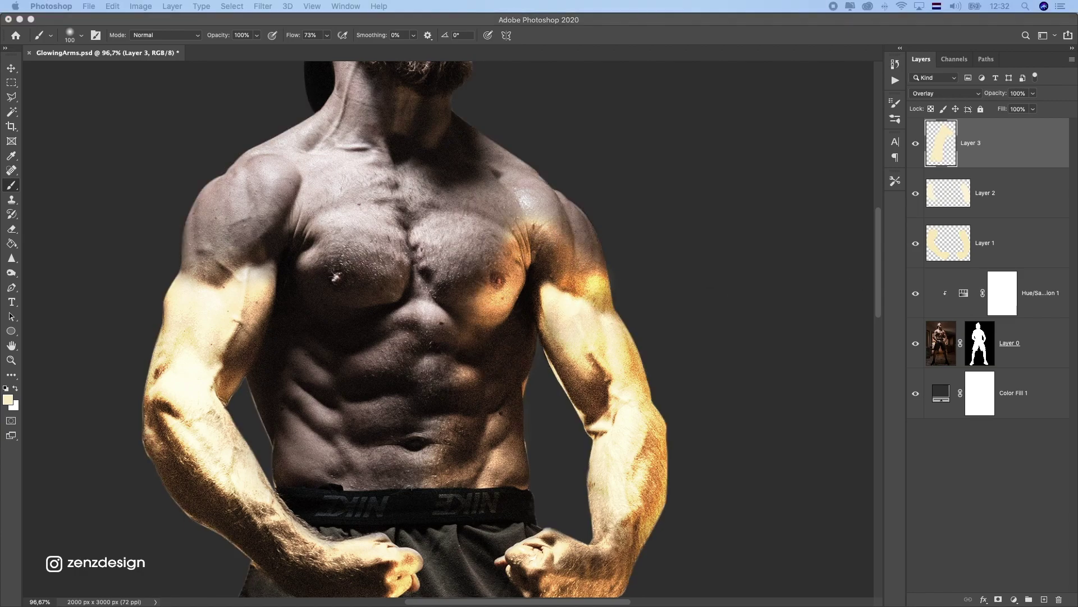
drag(260, 334, 293, 465)
scroll(268, 361, down, 10)
drag(388, 281, 499, 403)
scroll(477, 337, down, 2)
mouse_move(270, 306)
mouse_down()
mouse_move(174, 272)
mouse_move(255, 323)
mouse_up()
drag(423, 203, 429, 527)
Step: Switch to a deeper golden colour at about half flow, brush glow across the torso, then deselect
click(8, 399)
click(663, 120)
click(854, 109)
click(327, 36)
scroll(172, 358, down, 5)
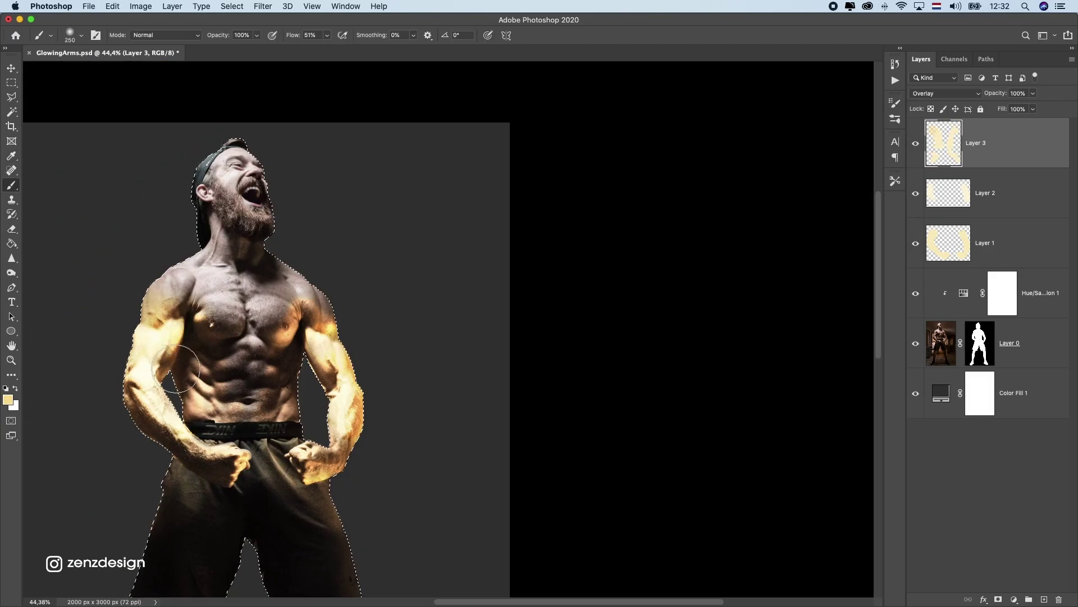
mouse_move(203, 307)
mouse_down()
mouse_move(281, 315)
mouse_move(247, 331)
mouse_up()
scroll(457, 253, down, 5)
scroll(457, 252, up, 4)
mouse_move(427, 281)
mouse_down()
mouse_move(386, 253)
mouse_move(421, 281)
mouse_up()
scroll(477, 353, down, 8)
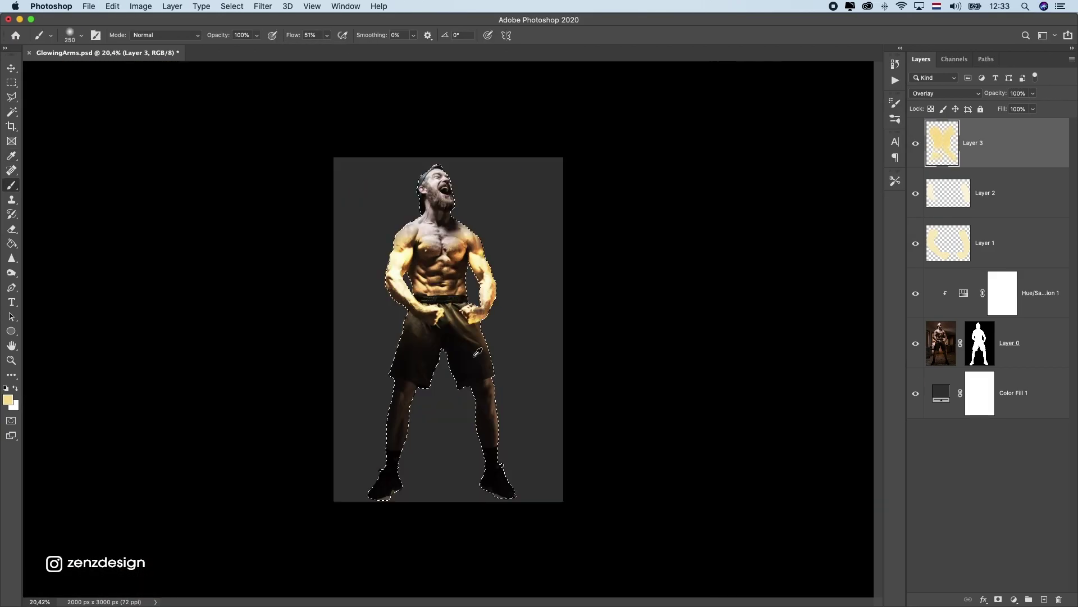
scroll(477, 352, up, 5)
key(m)
key(super+d)
Step: Compare Layer 3 hidden and shown, then lower its opacity to 43%
click(917, 142)
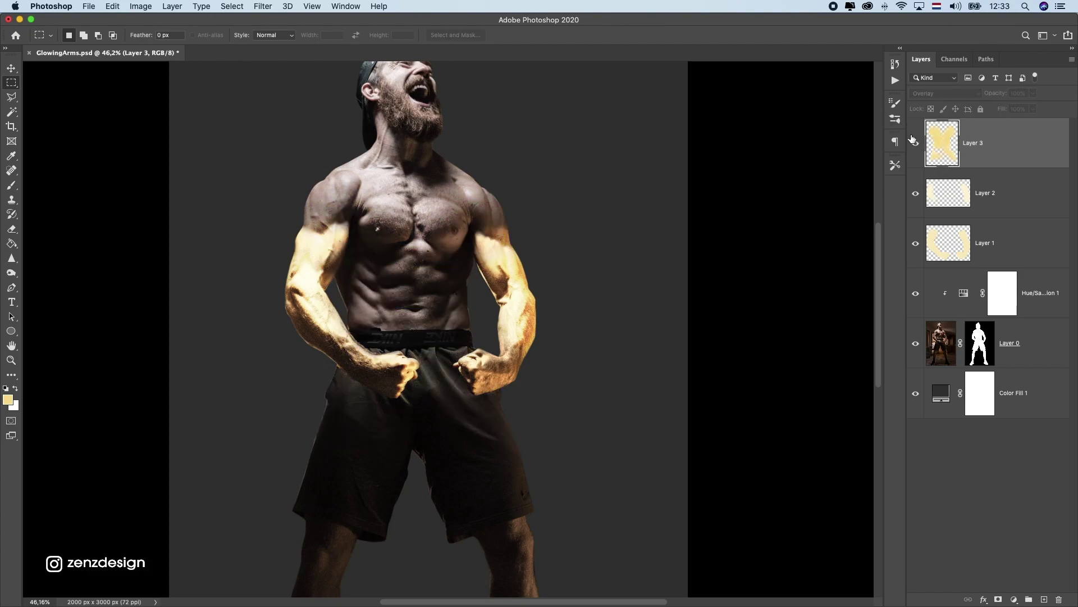
click(916, 142)
drag(1035, 96, 1005, 107)
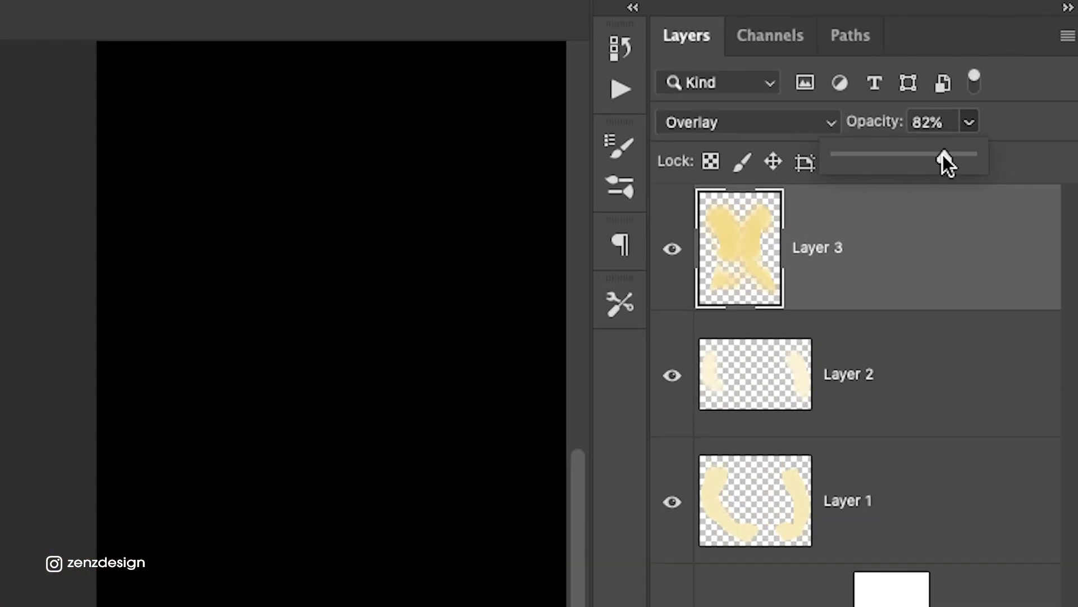
mouse_move(898, 157)
mouse_down()
mouse_move(867, 157)
mouse_move(896, 156)
mouse_up()
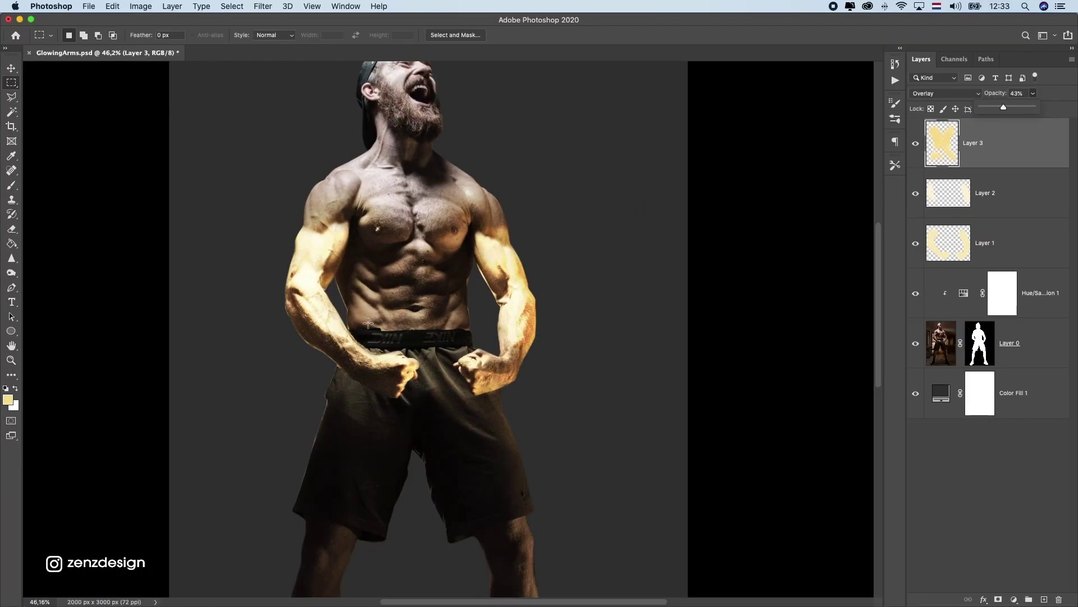
scroll(391, 333, down, 4)
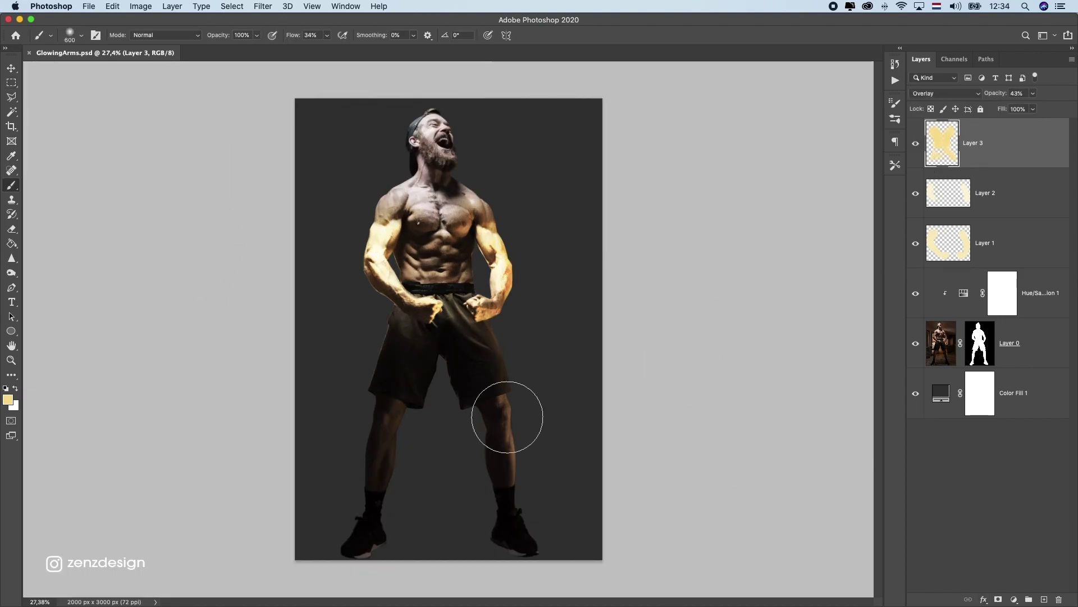
Step: Add a Curves adjustment on top, pulling the midpoint down and the white point left
click(1015, 600)
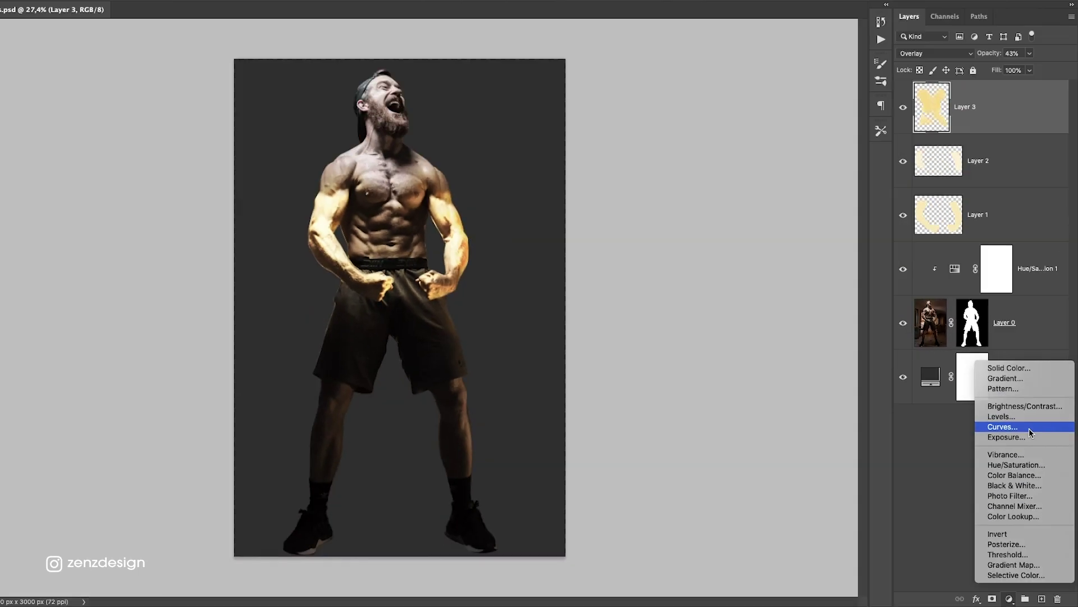
click(1029, 428)
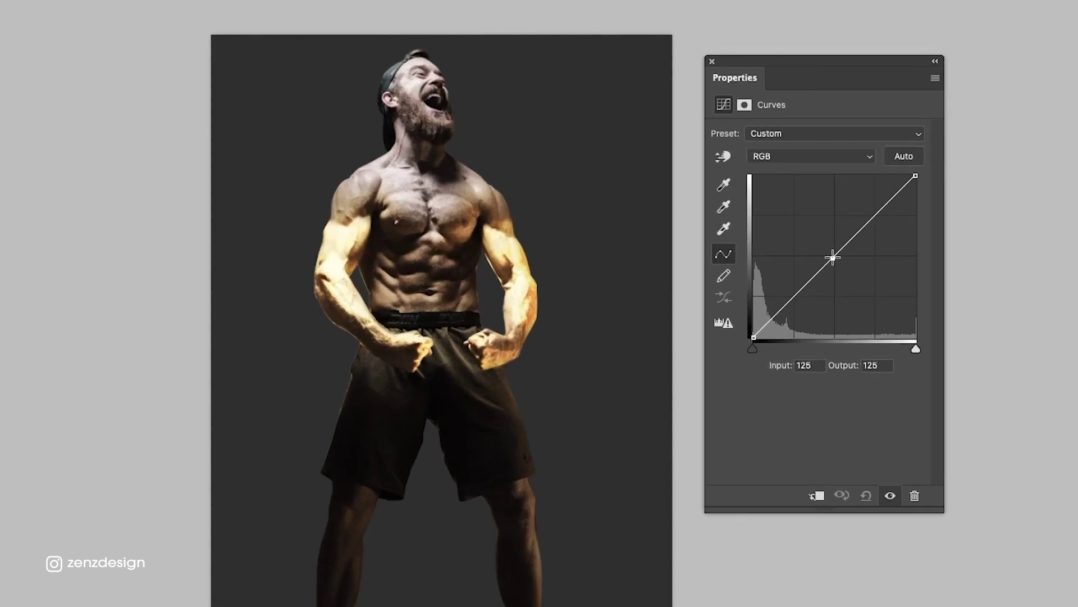
drag(710, 247, 720, 256)
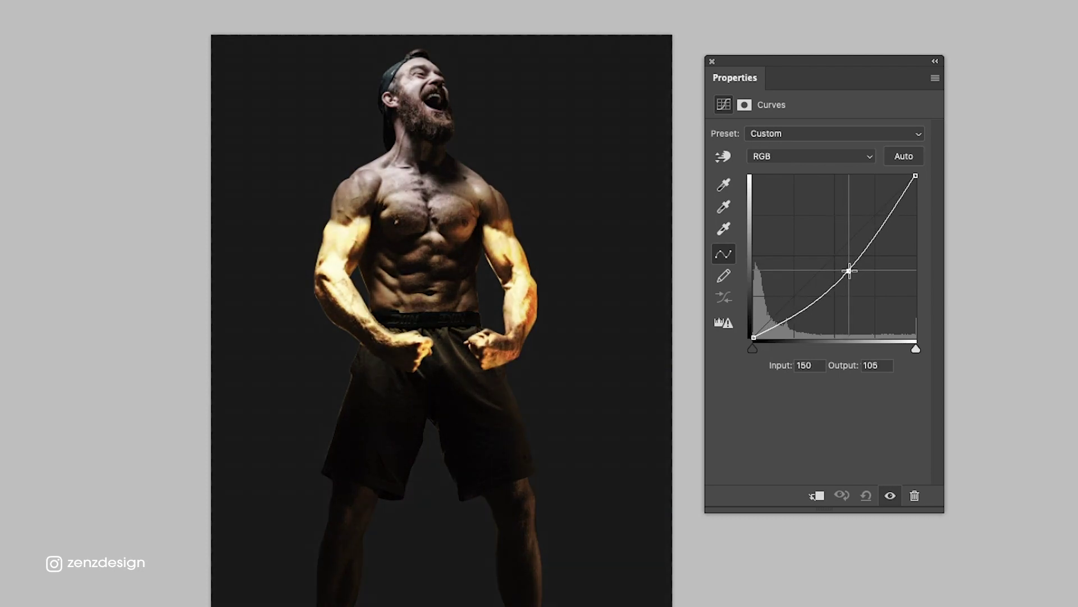
drag(849, 271, 847, 267)
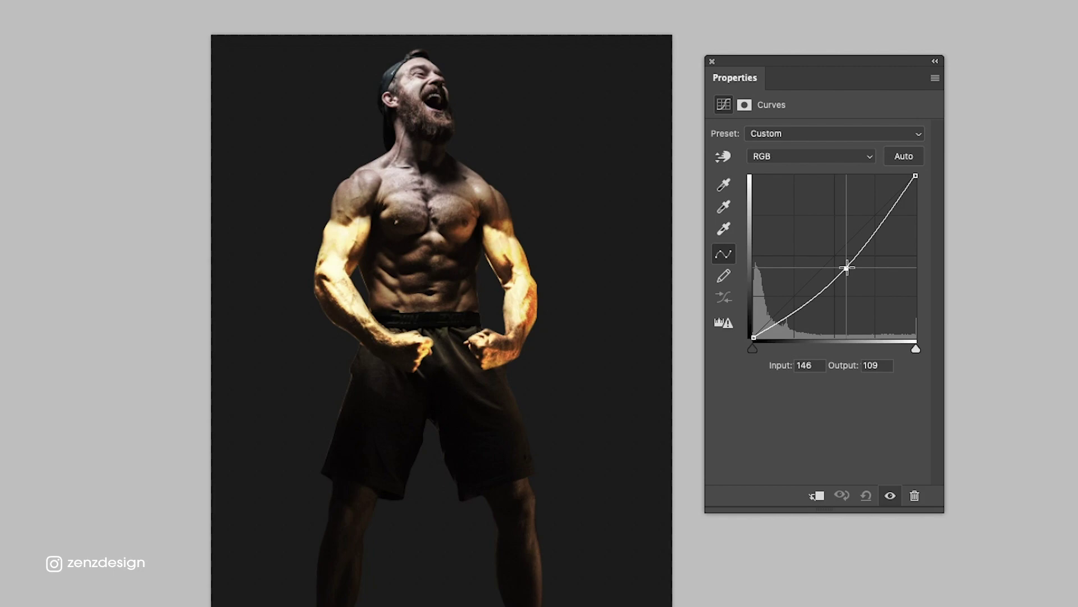
mouse_move(915, 174)
mouse_down()
mouse_move(900, 168)
mouse_move(913, 170)
mouse_up()
mouse_move(845, 270)
mouse_down()
mouse_move(835, 280)
mouse_move(852, 255)
mouse_up()
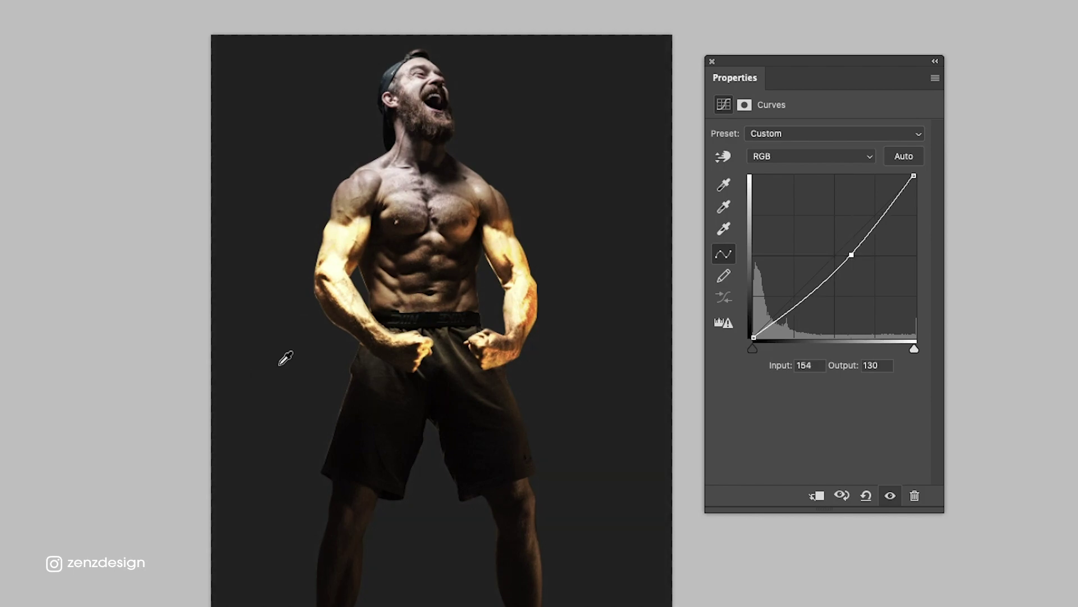
scroll(327, 347, down, 5)
scroll(329, 343, up, 5)
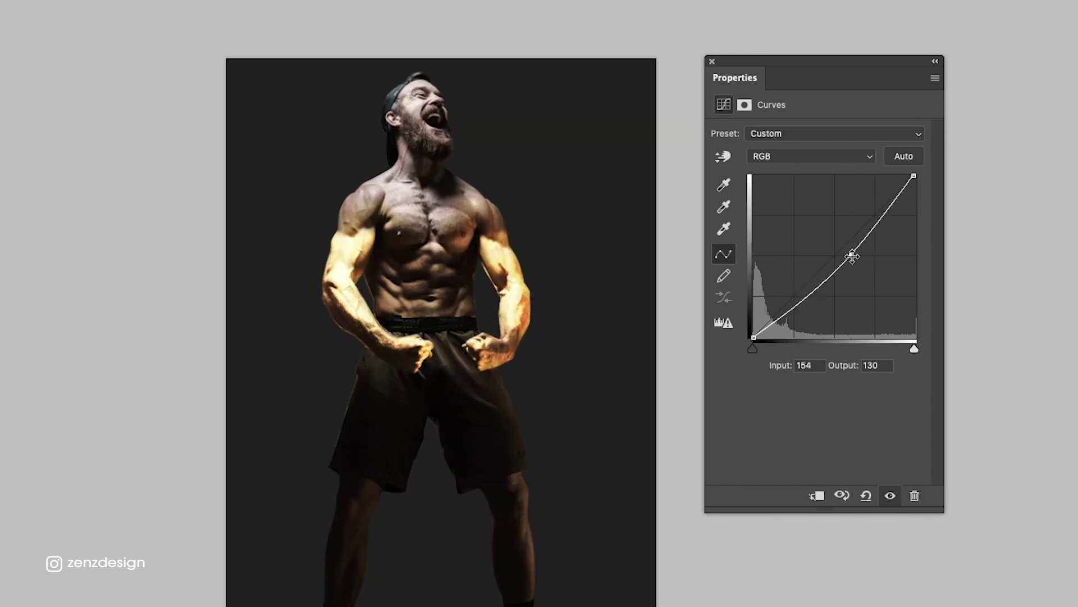
drag(853, 256, 855, 261)
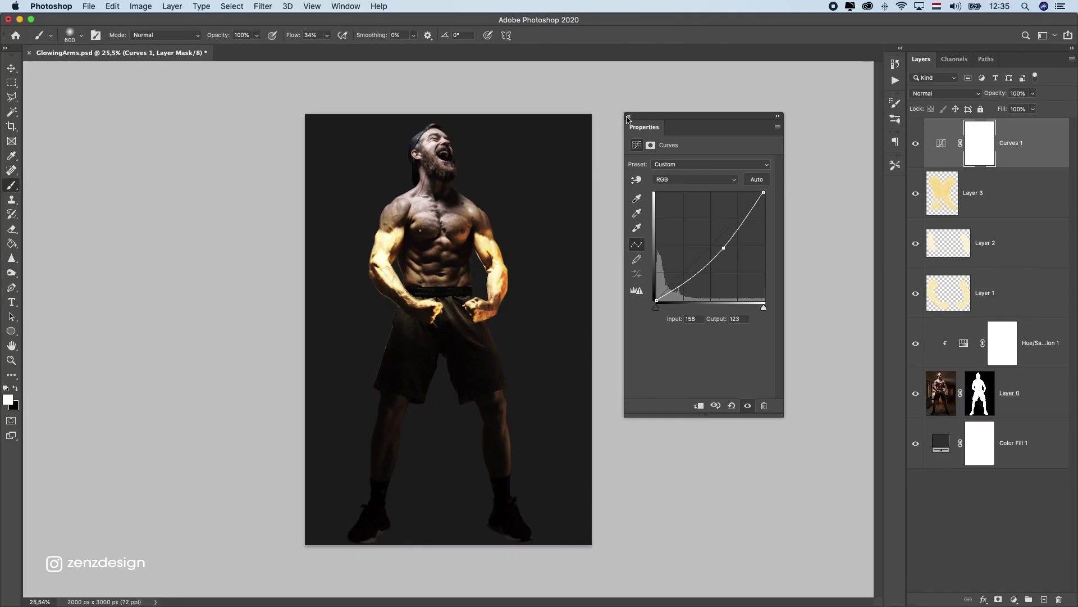
click(713, 62)
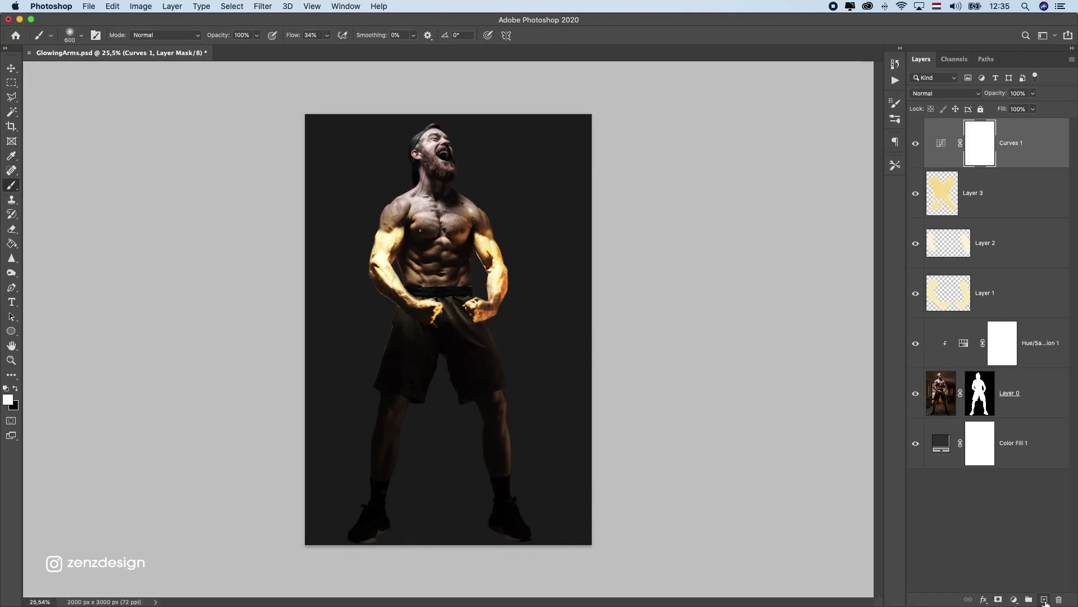
Step: Add a new empty layer and set the foreground colour to a pale yellow
click(1045, 600)
click(9, 399)
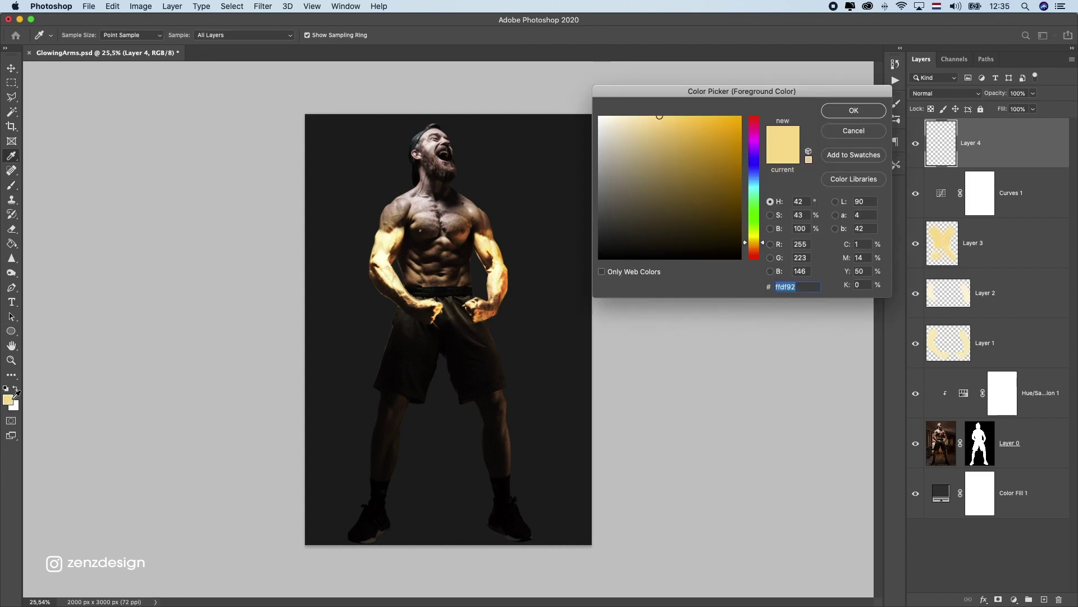
drag(660, 116, 655, 107)
click(853, 111)
Step: Paint a soft yellow glow around the arms with the Brush at about 28% flow
key(b)
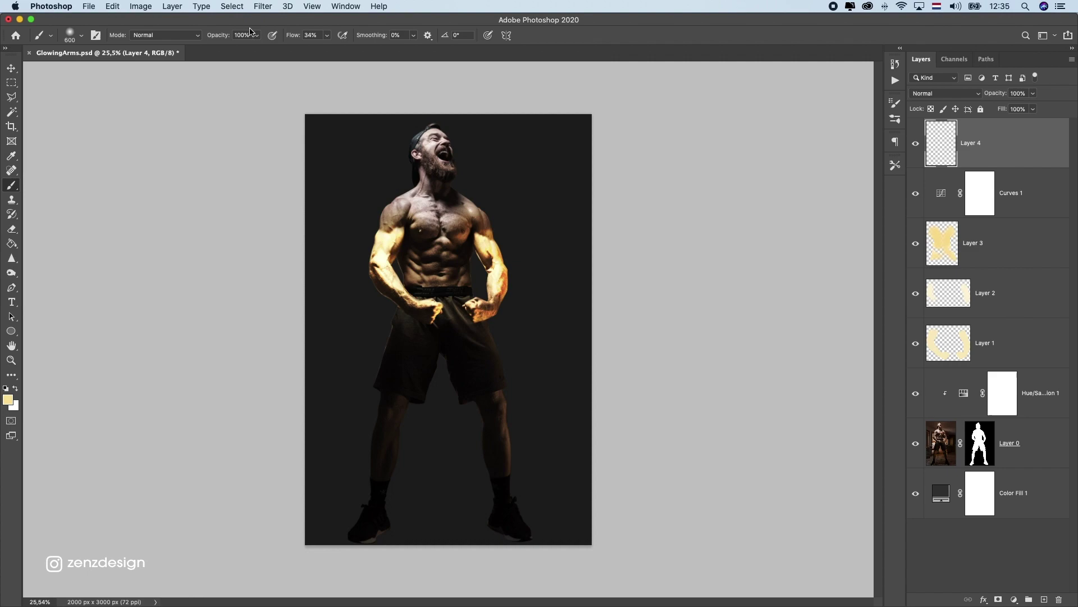
click(328, 35)
drag(327, 48, 325, 50)
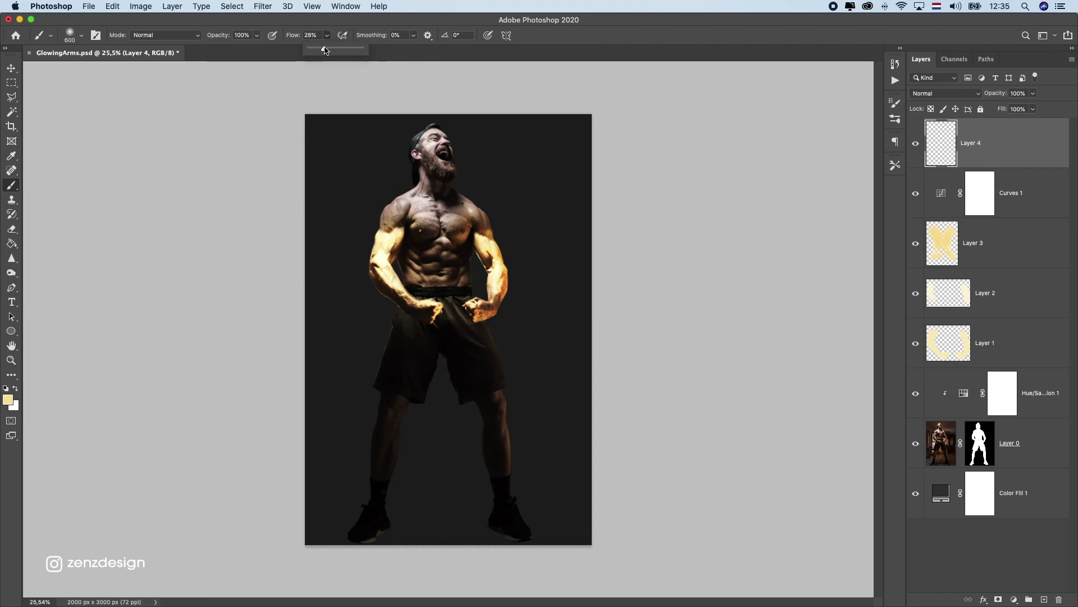
click(344, 27)
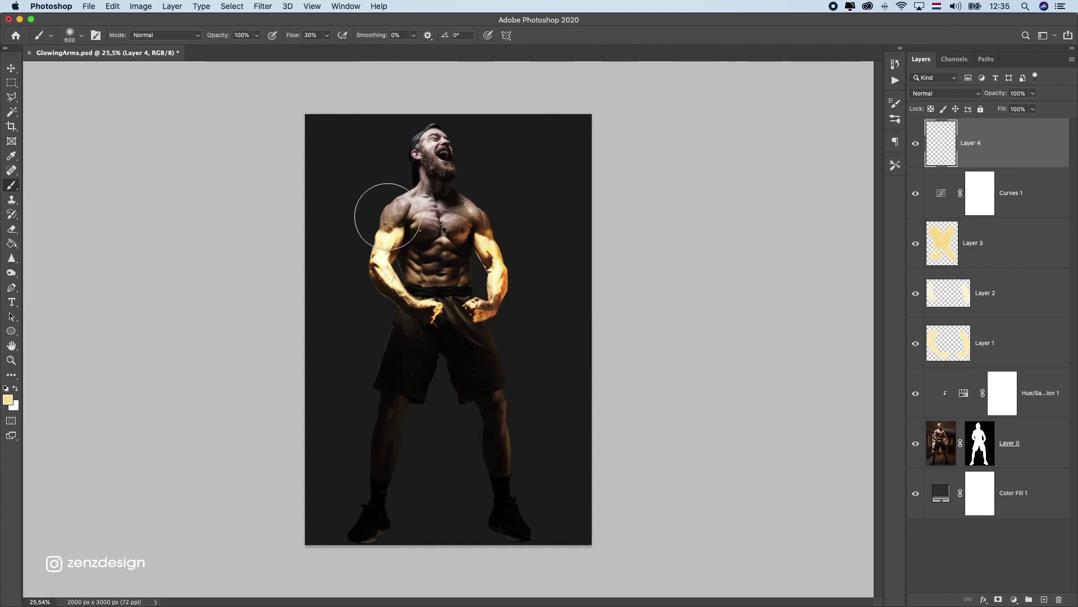
mouse_move(382, 235)
mouse_down()
mouse_move(384, 290)
mouse_move(414, 305)
mouse_move(471, 301)
mouse_move(488, 313)
mouse_move(486, 228)
mouse_up()
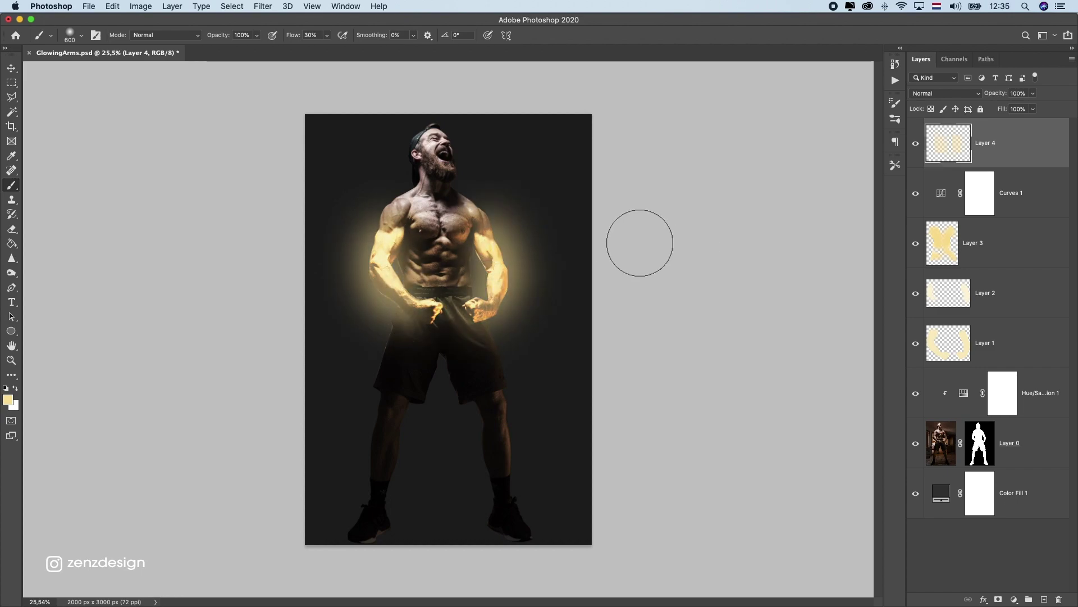
Step: Set Layer 4 to Soft Light and duplicate it
click(948, 98)
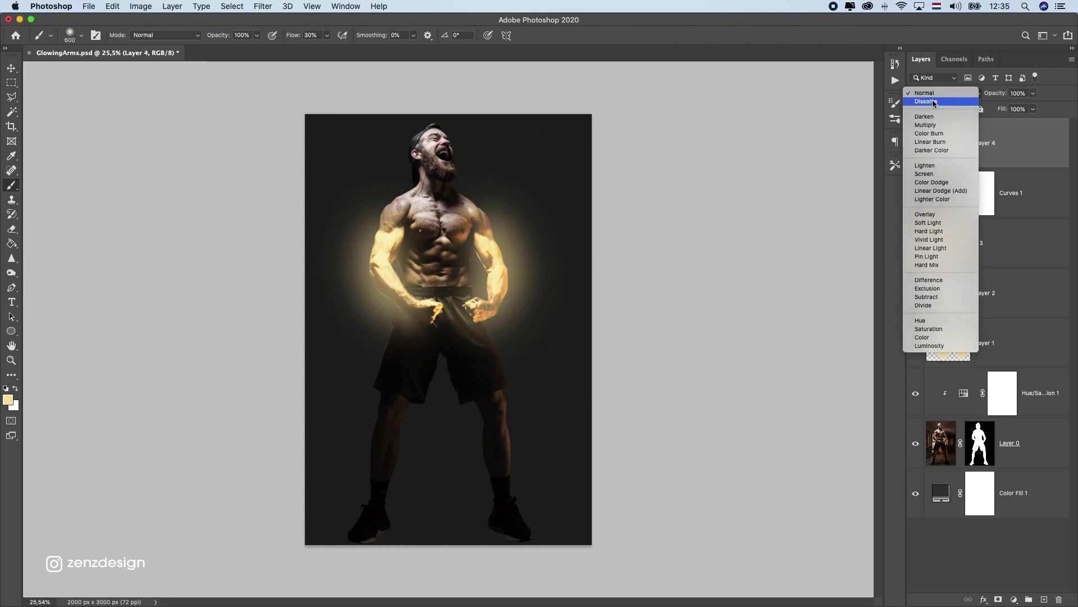
click(938, 224)
click(915, 144)
click(915, 145)
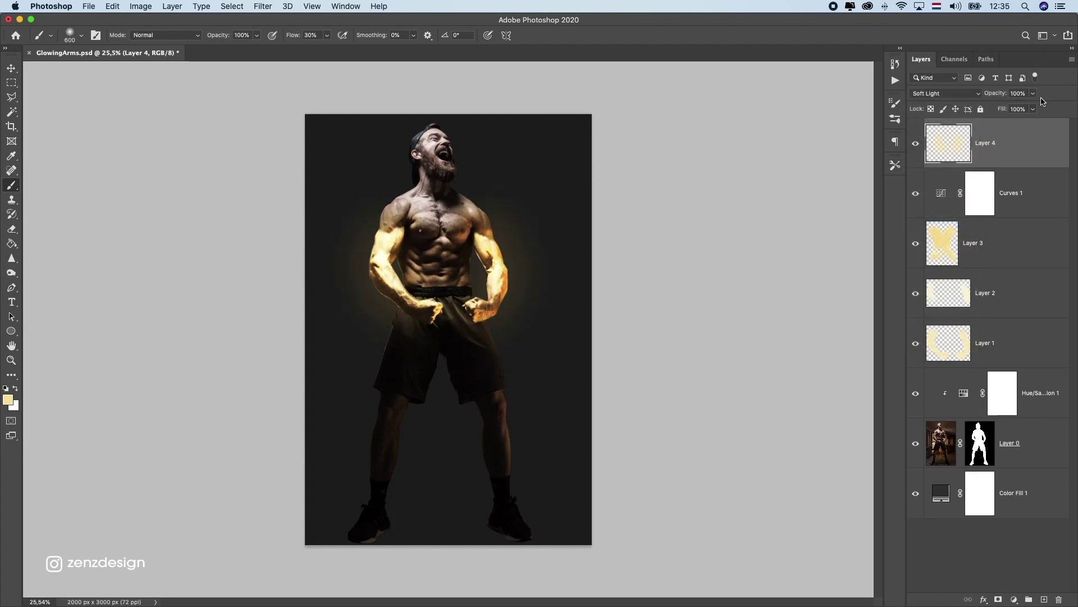
drag(996, 152, 1044, 599)
Step: Lower Layer 4 copy's opacity to 58% and switch to the Untitled-1 fire document
scroll(528, 216, down, 4)
scroll(523, 219, up, 3)
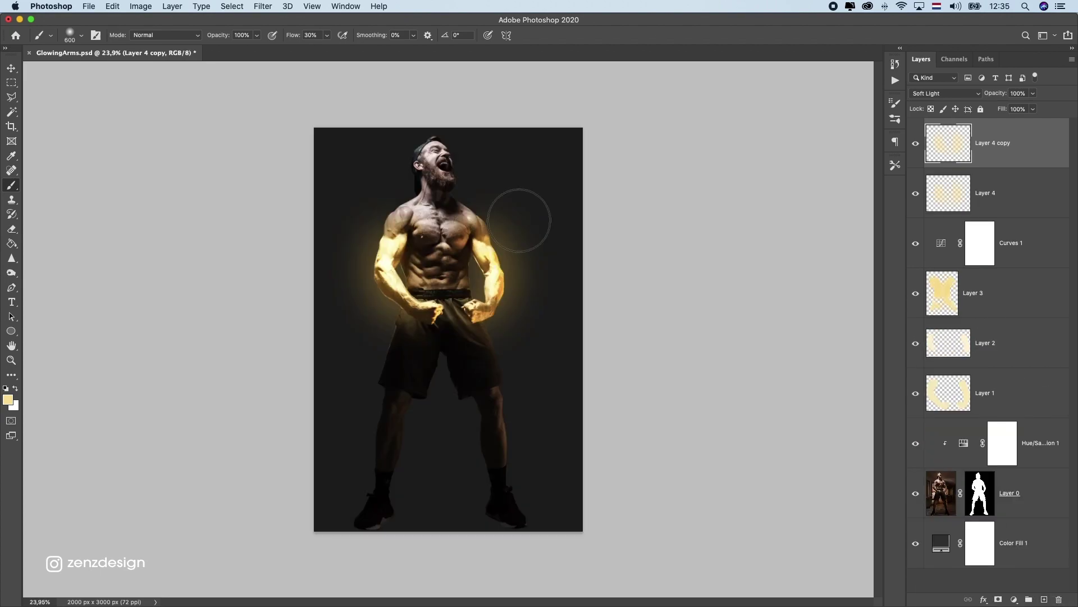
click(1034, 94)
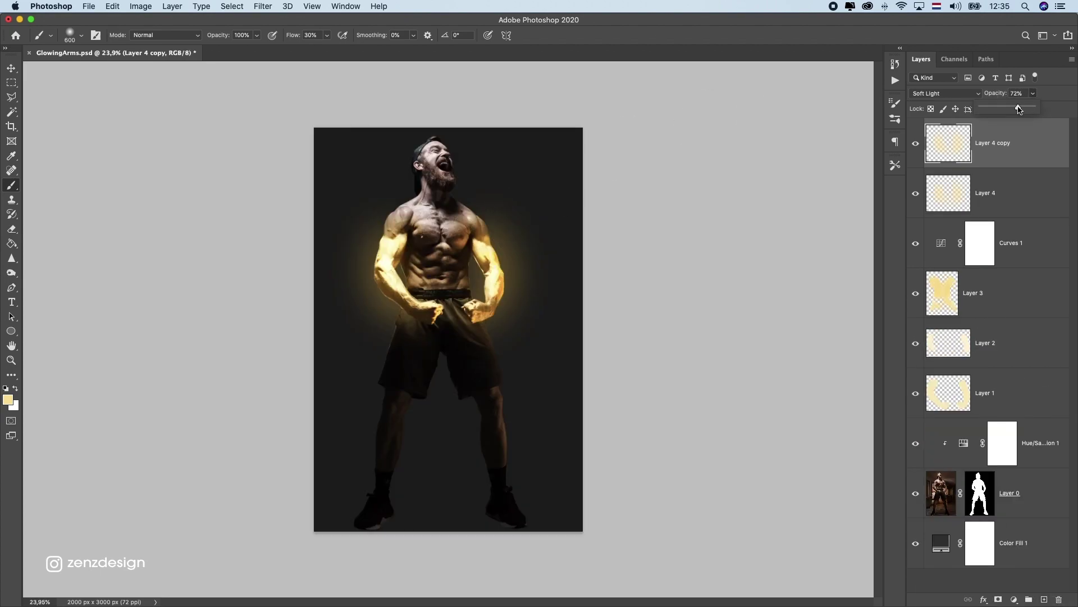
drag(1019, 109, 1017, 108)
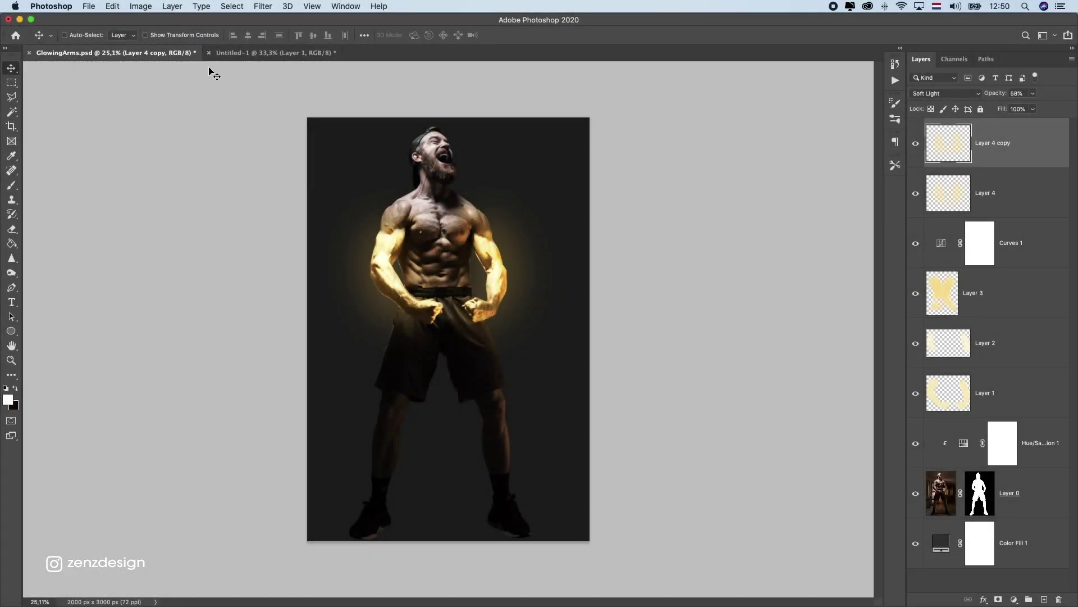
click(262, 55)
Step: Copy the fire image, paste it into GlowingArms.psd, and convert Layer 5 to a smart object
key(super+c)
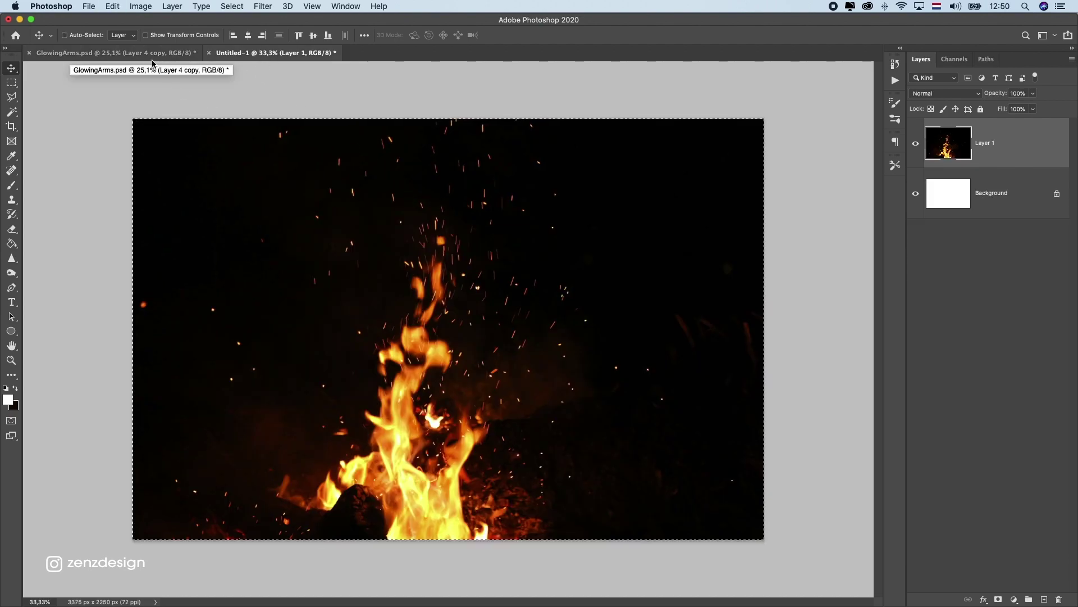
click(152, 61)
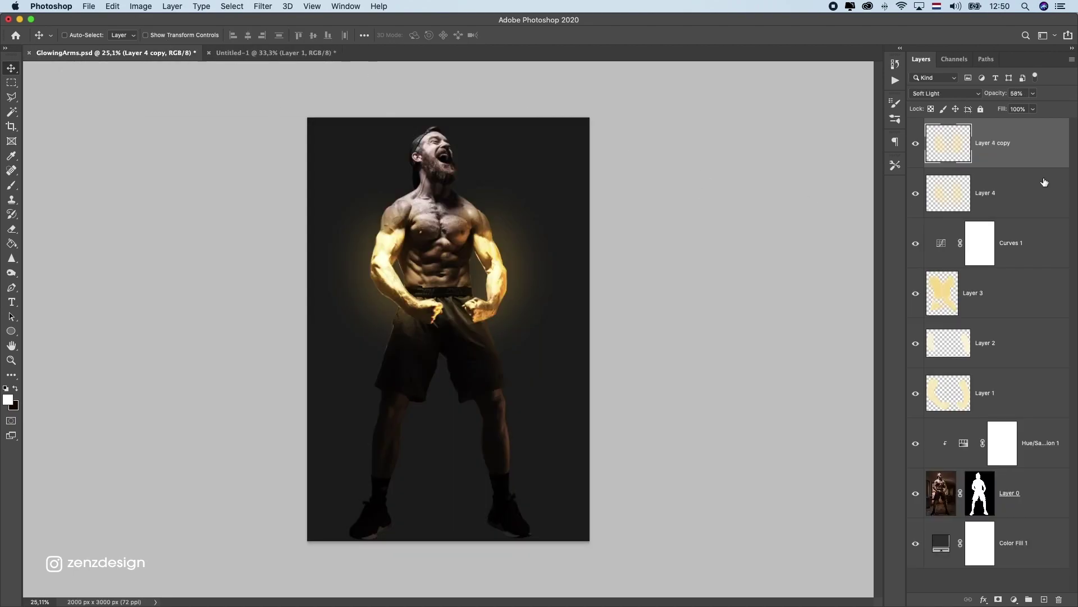
key(super+v)
right_click(989, 142)
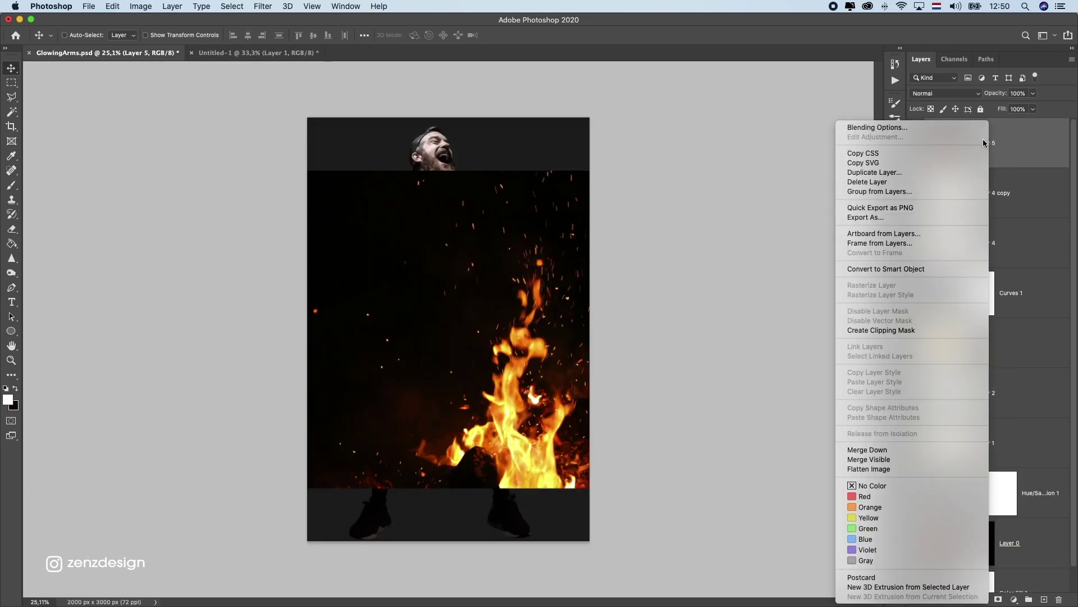
click(885, 269)
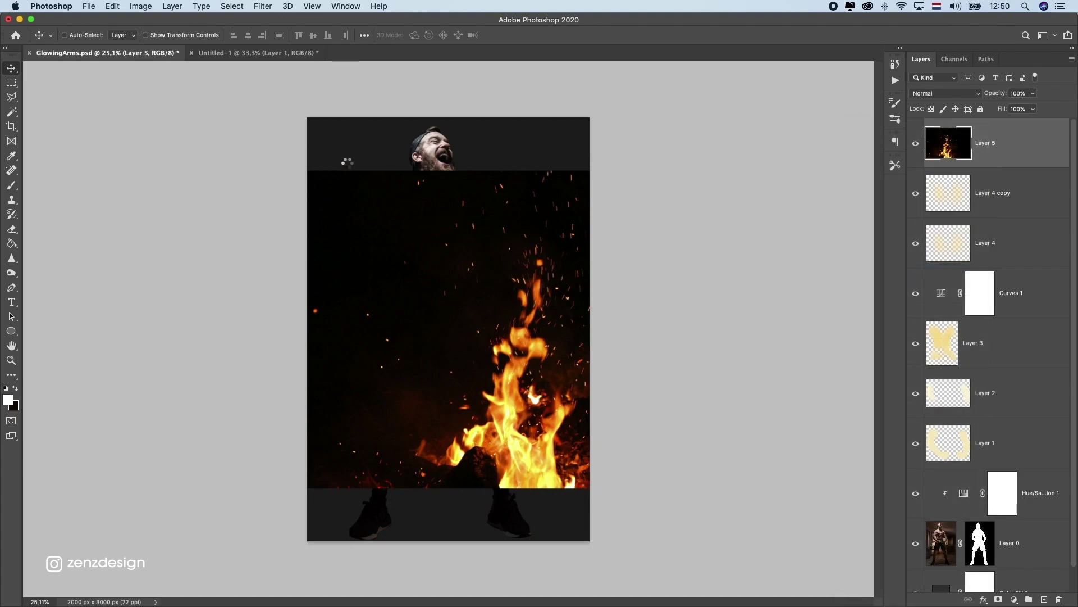
Step: Shrink the fire to about 42%, move it up-left, and set Layer 5 to Screen
key(super+t)
drag(308, 170, 621, 309)
drag(668, 368, 484, 169)
key(Return)
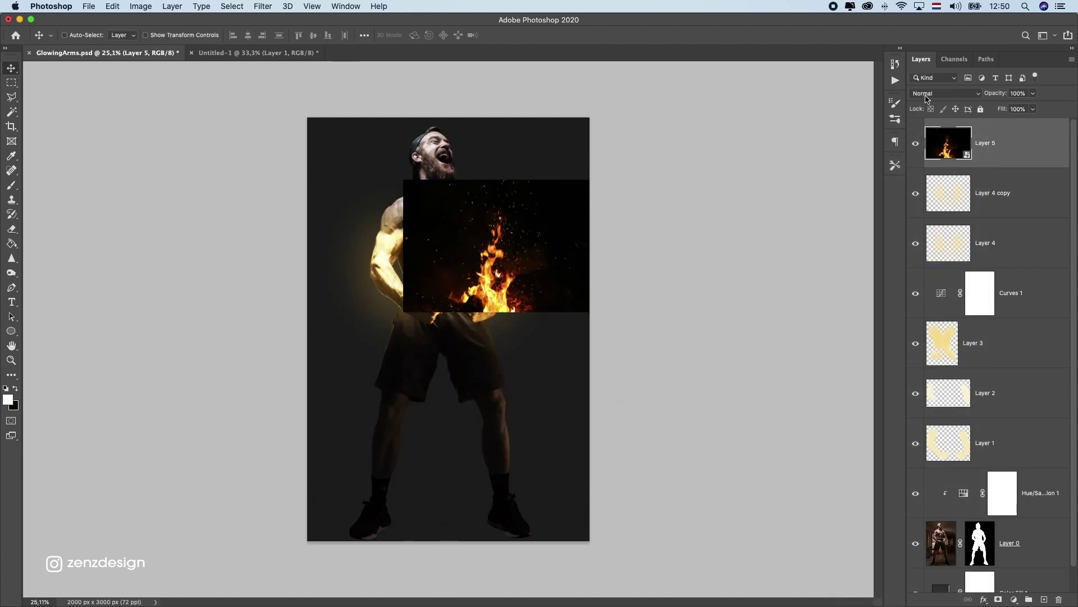
click(928, 96)
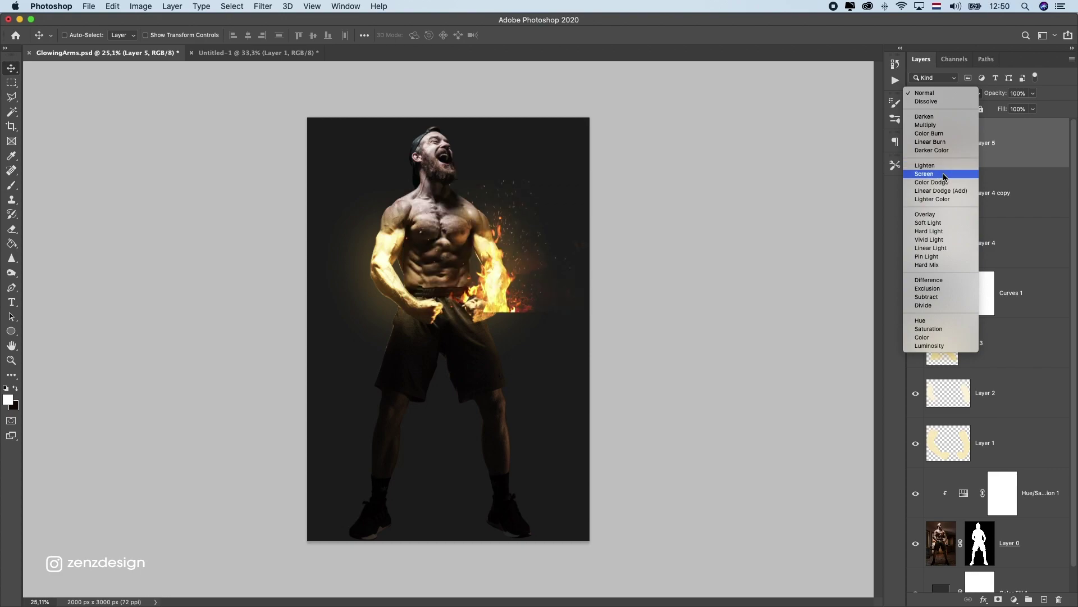
click(944, 175)
Step: Scale the fire to about 24% and place it over the man's left arm
key(super+t)
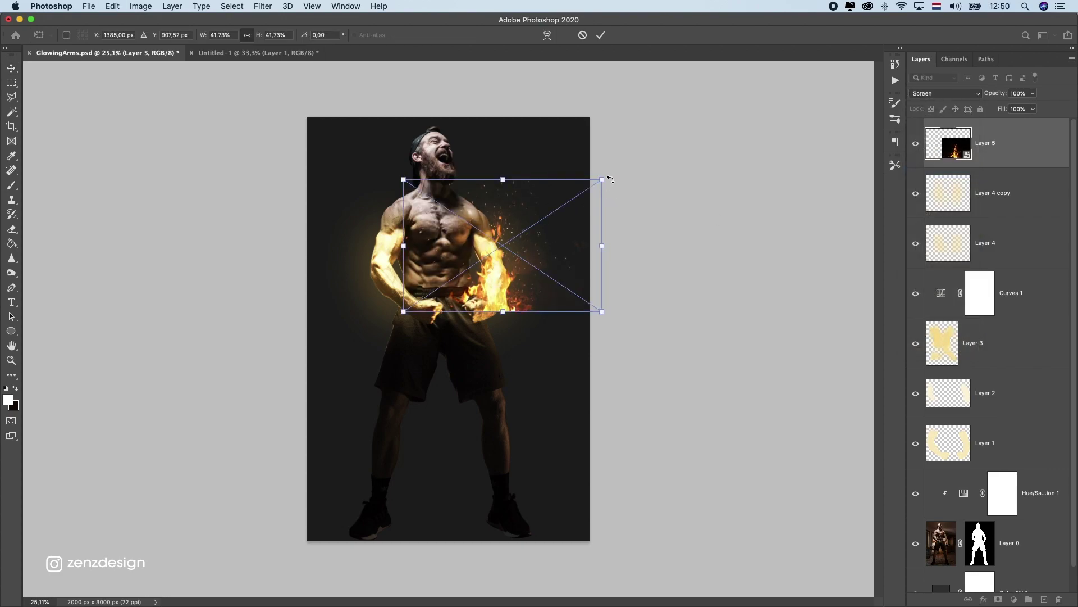
drag(603, 179, 518, 235)
drag(479, 279, 546, 208)
key(Return)
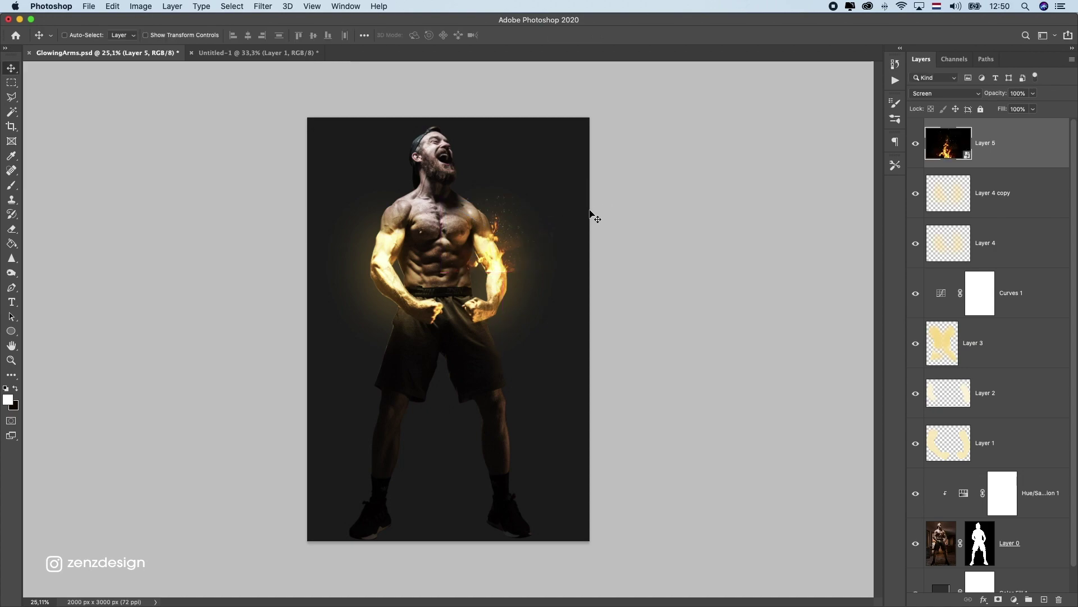
Step: Duplicate the fire layer, move the copy onto the other arm, and rotate it about -22 degrees
drag(1002, 151, 1045, 600)
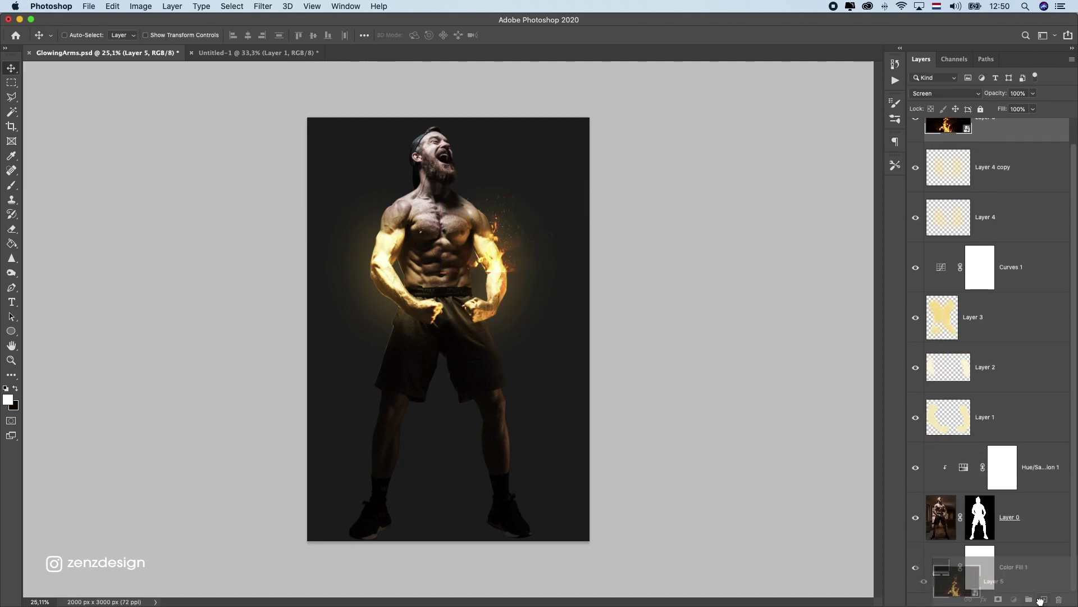
drag(501, 227, 386, 232)
key(super+t)
drag(462, 216, 446, 188)
drag(403, 236, 397, 231)
key(Return)
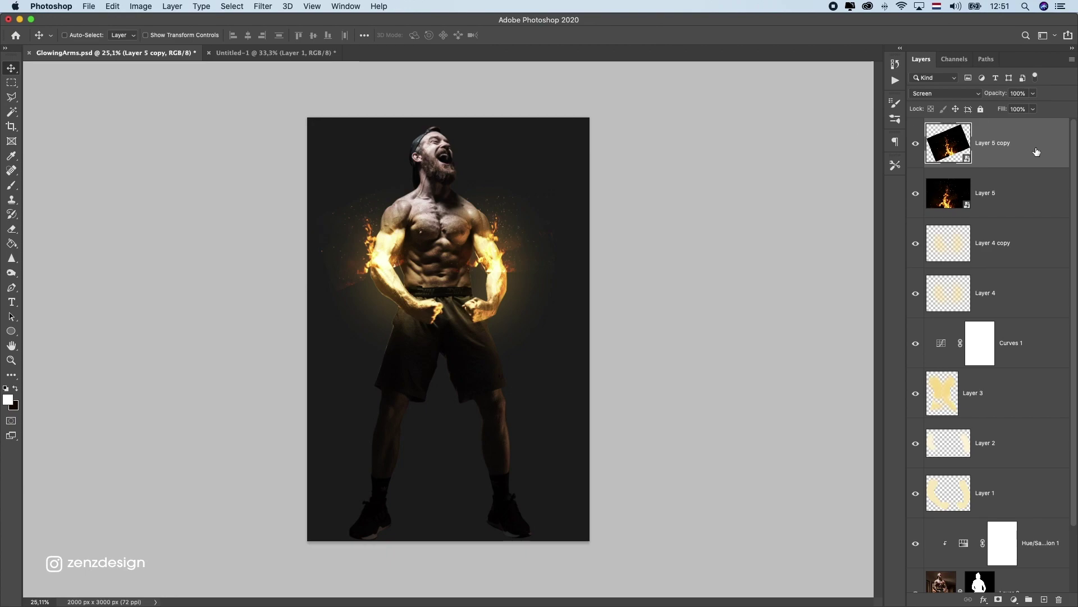
Step: Add a layer mask to Layer 5 copy, then target its image and swap colours
click(997, 600)
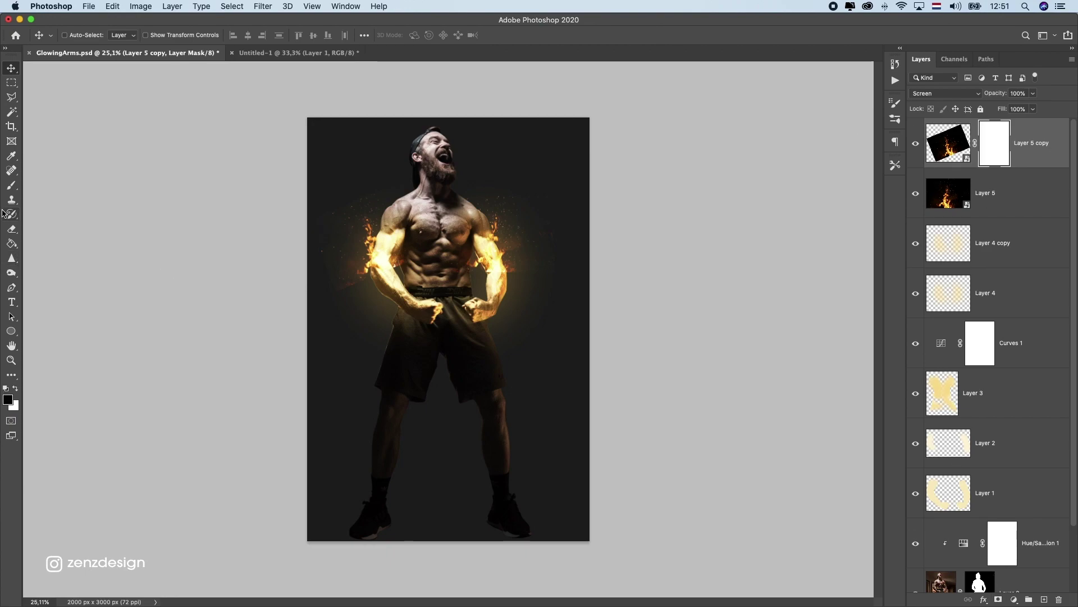
click(11, 185)
scroll(349, 268, up, 2)
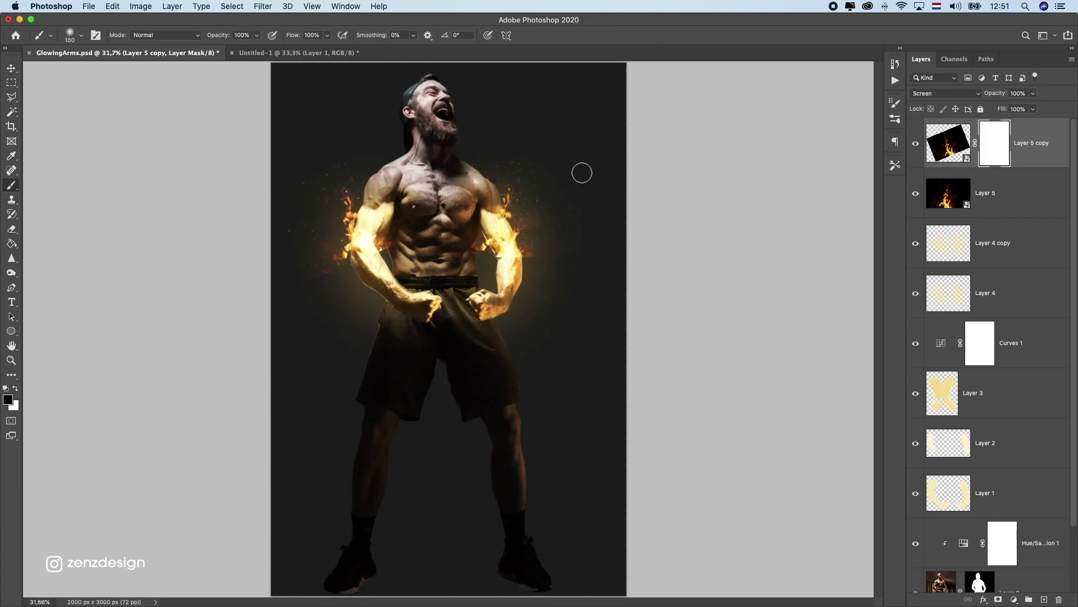
click(959, 147)
key(x)
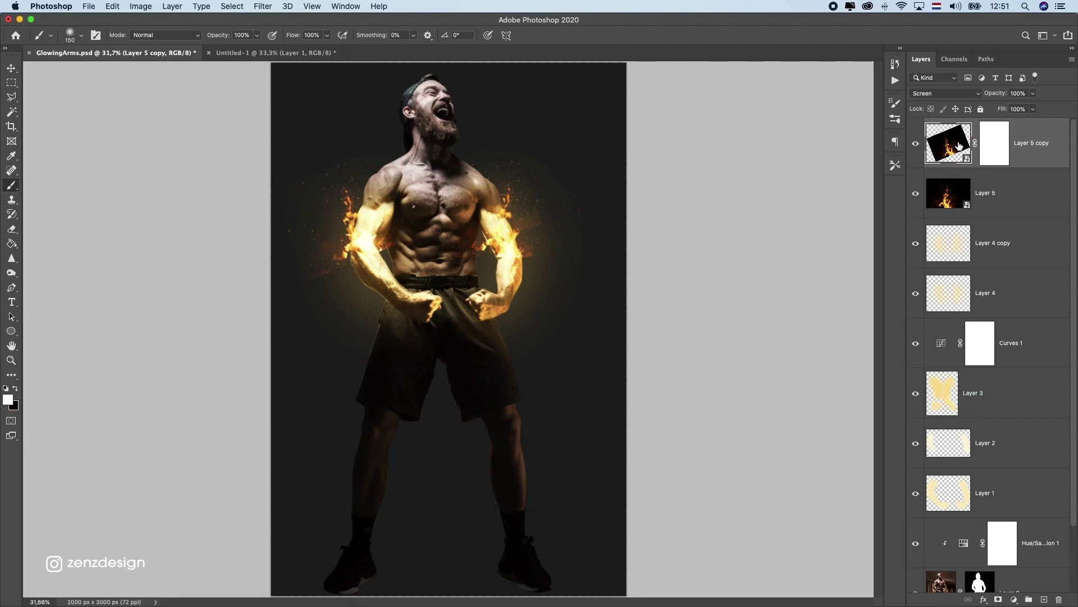
Step: Apply Levels to Layer 5 copy, sampling the black point from the dark background
key(super+l)
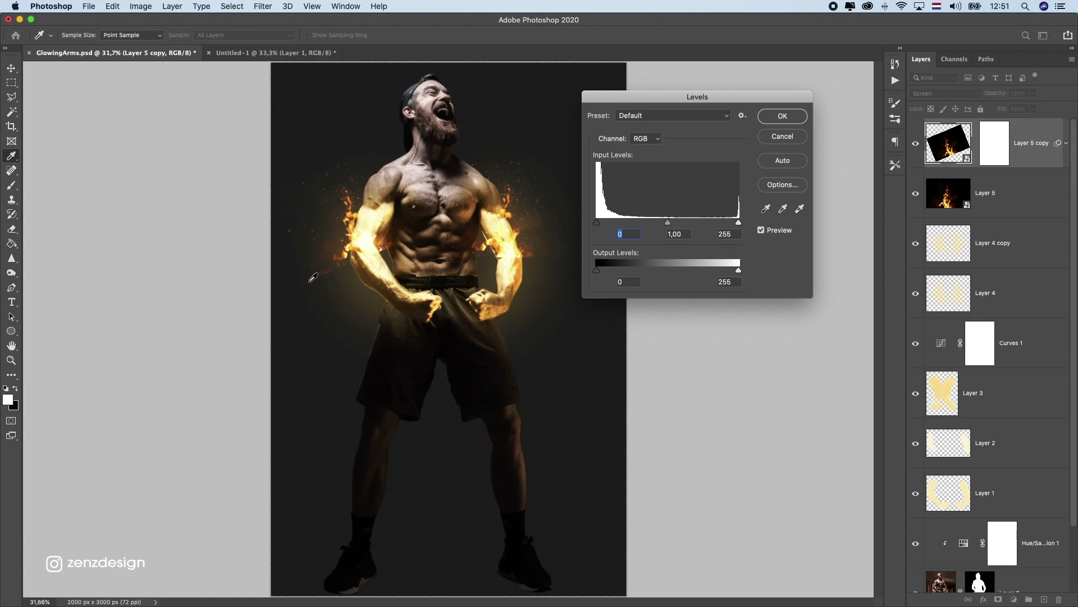
click(766, 209)
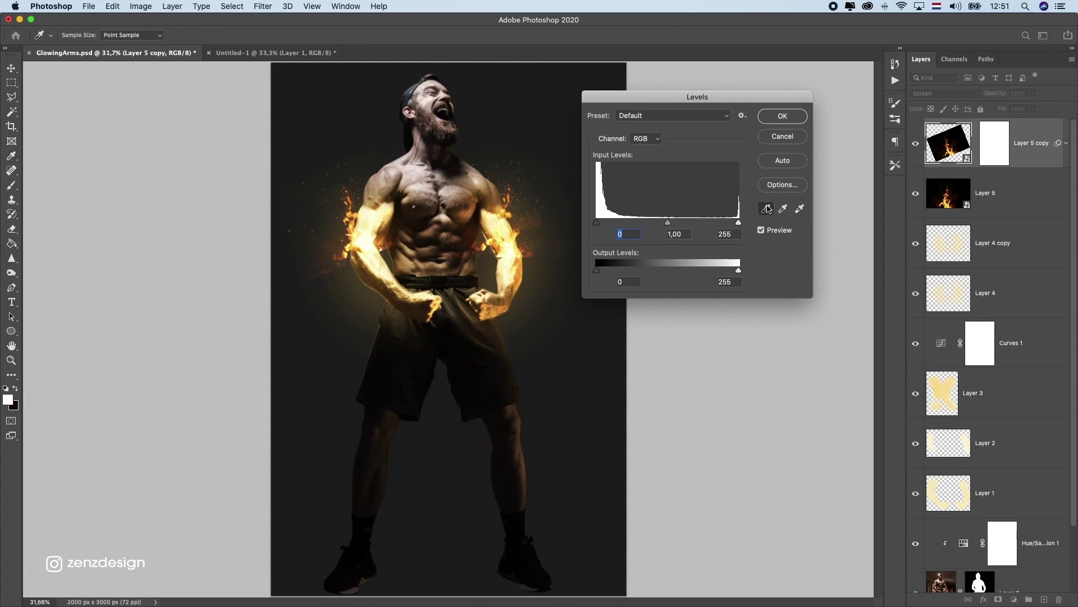
click(319, 272)
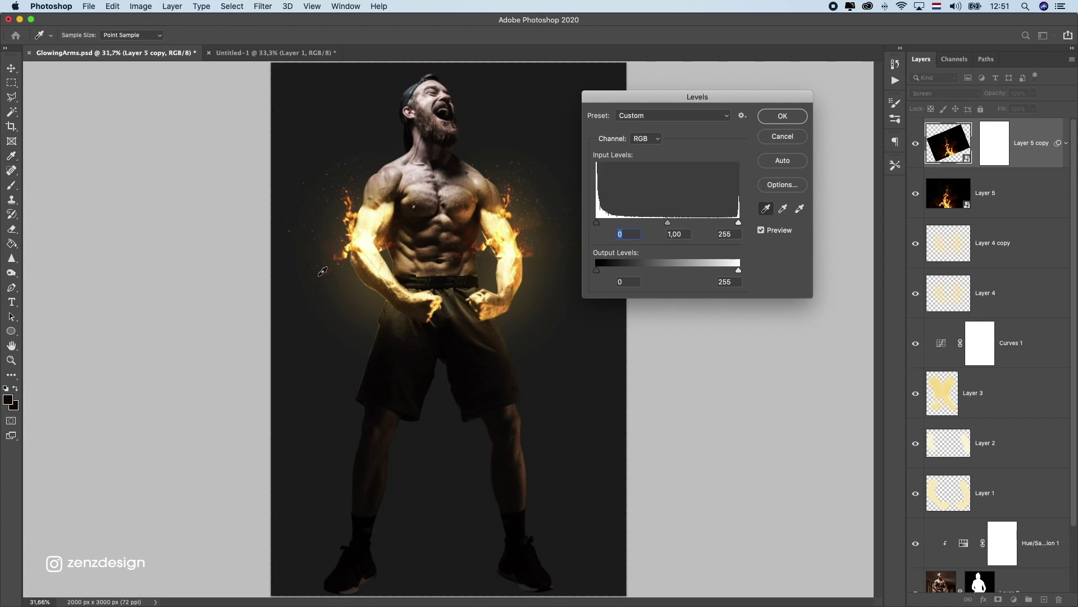
click(782, 116)
Step: Apply Levels to Layer 5, resampling the black point from the dark background
click(975, 256)
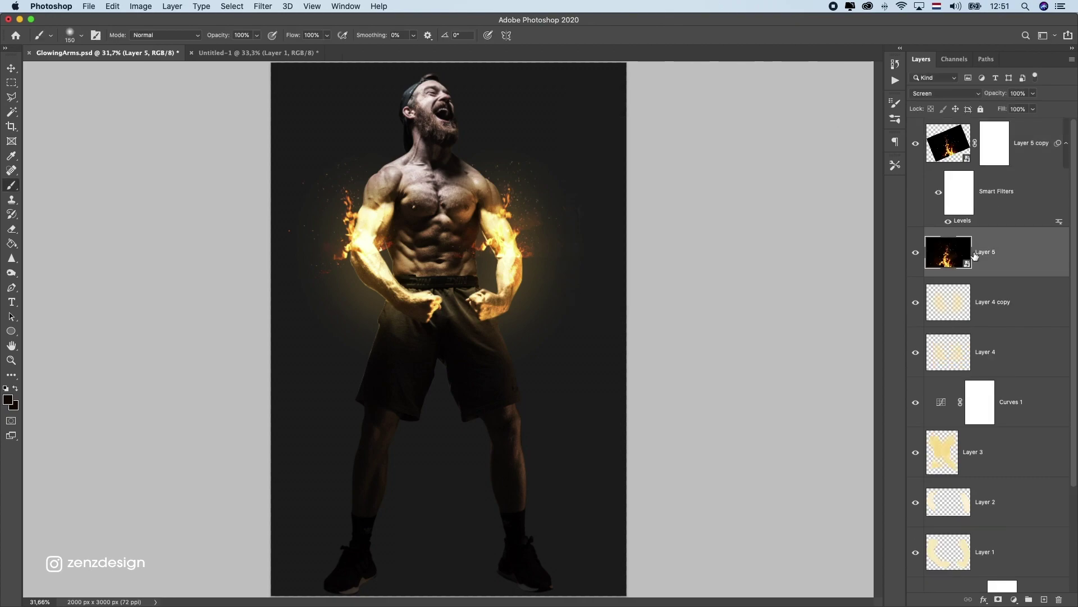
key(ctrl+l)
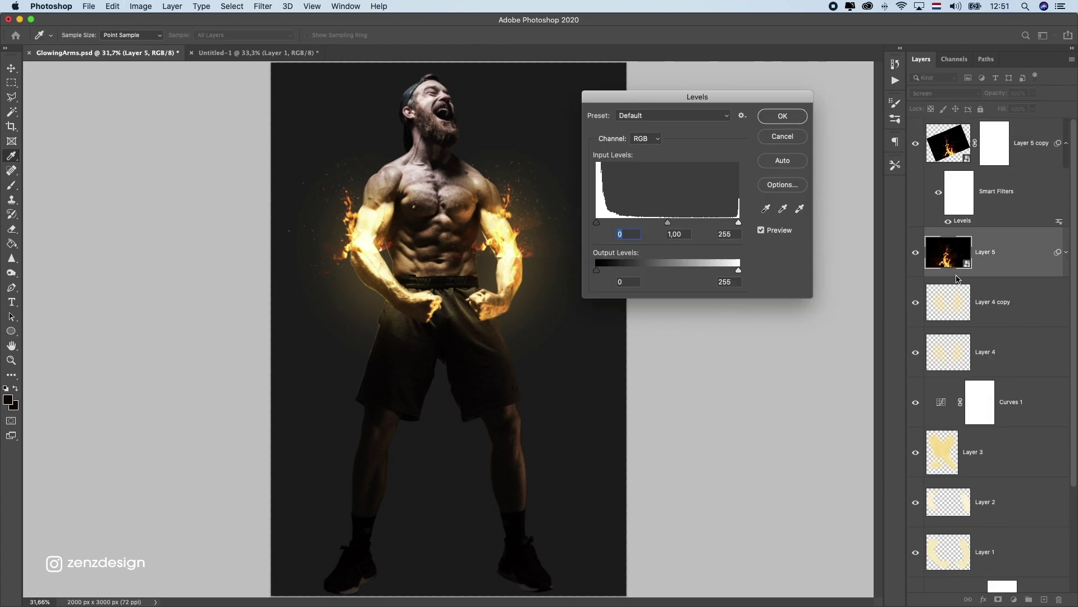
click(764, 209)
click(538, 249)
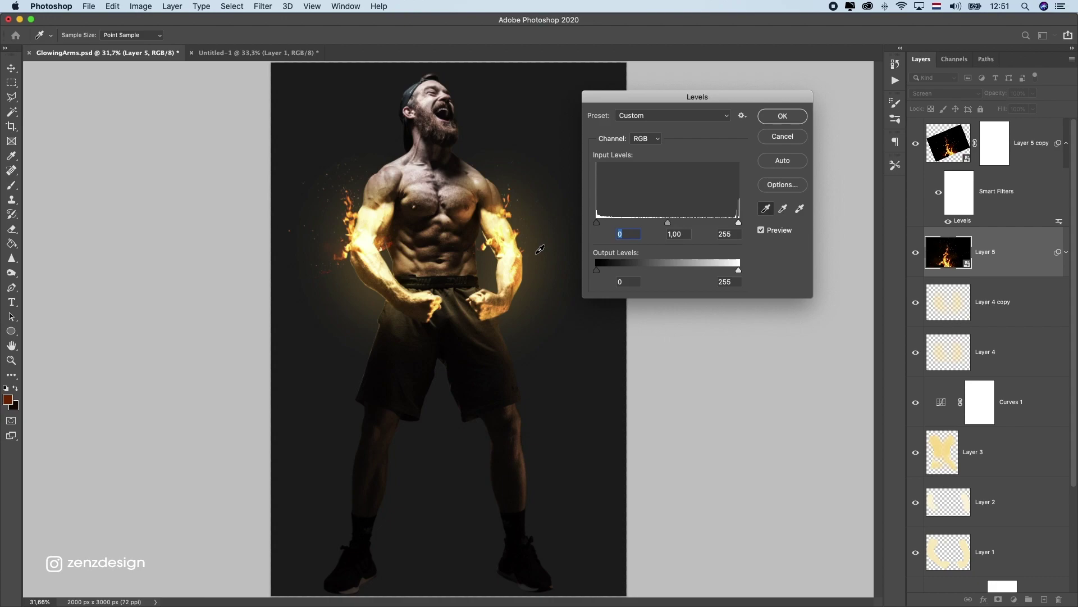
click(554, 240)
click(555, 242)
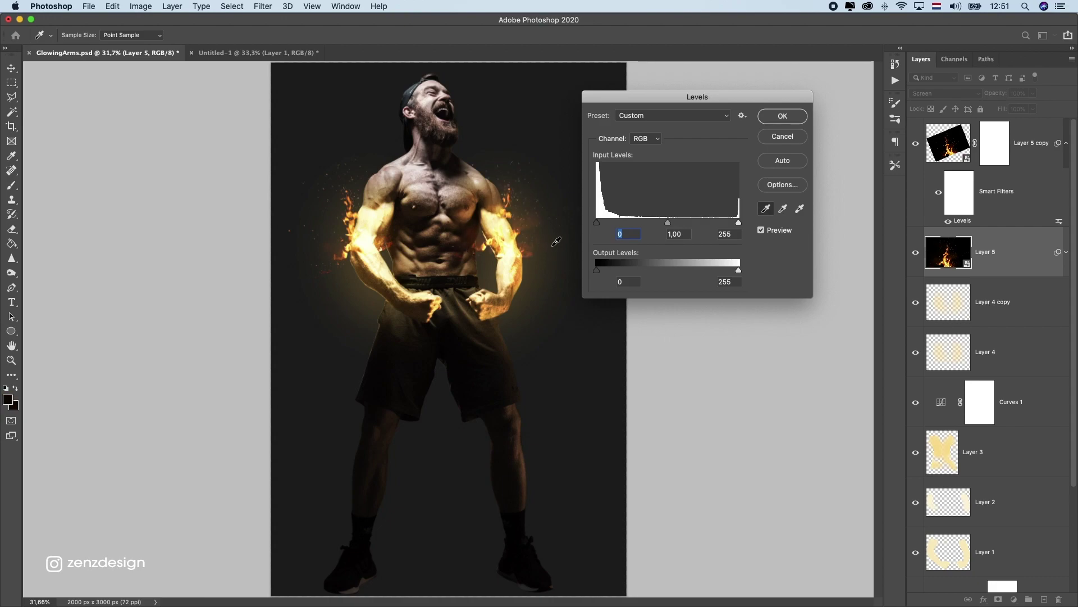
click(556, 242)
click(783, 117)
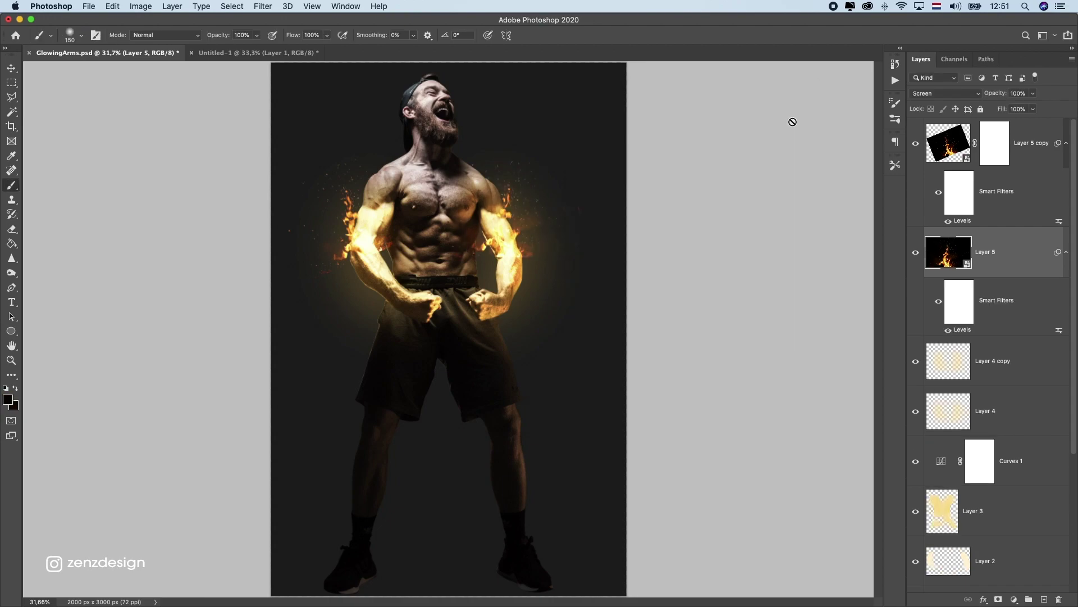
Step: Mask out Layer 5's flames over the abdomen and reposition the flames on the arms
click(997, 599)
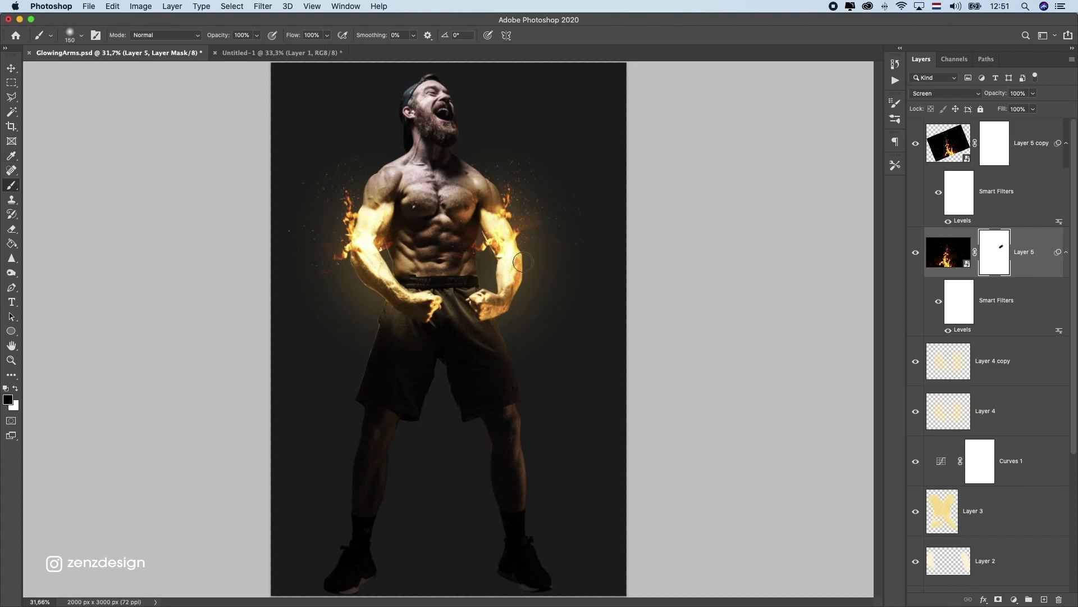
mouse_move(503, 264)
mouse_down()
mouse_move(440, 252)
mouse_move(482, 272)
mouse_move(470, 278)
mouse_move(487, 252)
mouse_move(492, 261)
mouse_move(463, 242)
mouse_up()
click(991, 163)
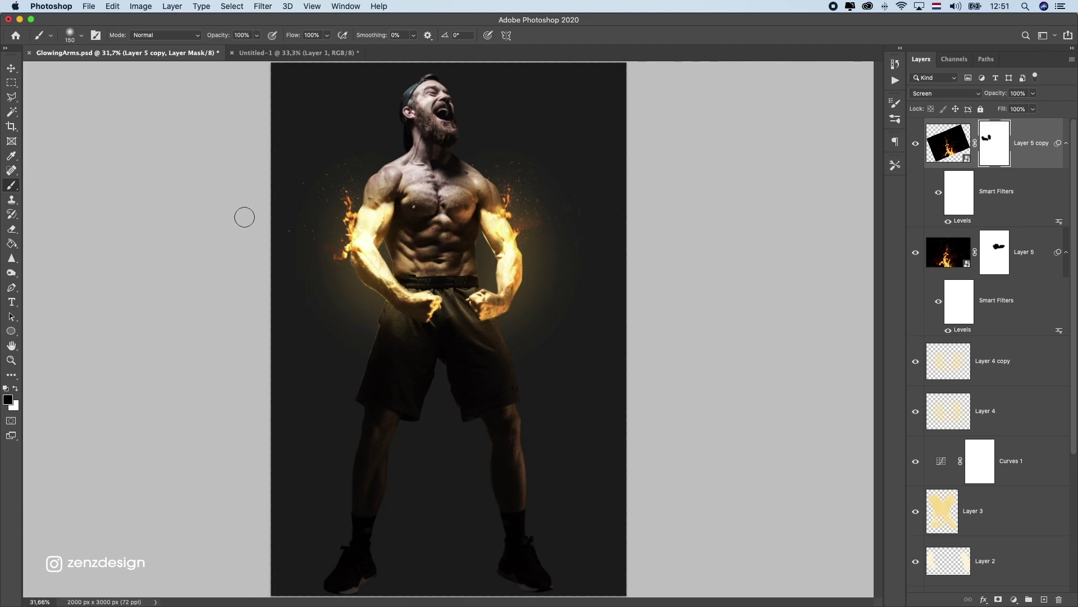
click(20, 70)
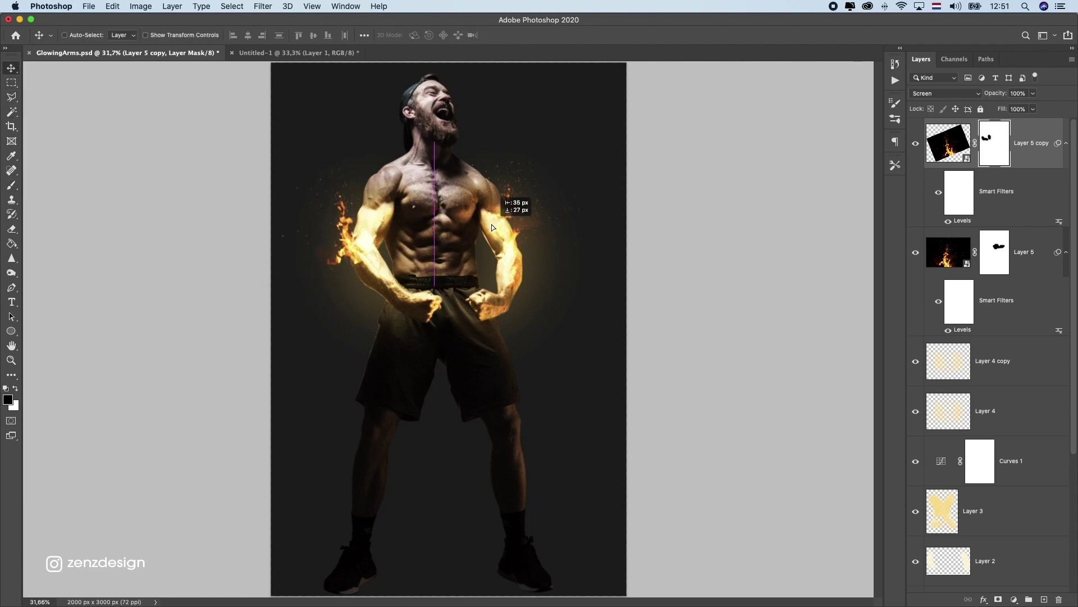
drag(492, 226, 506, 219)
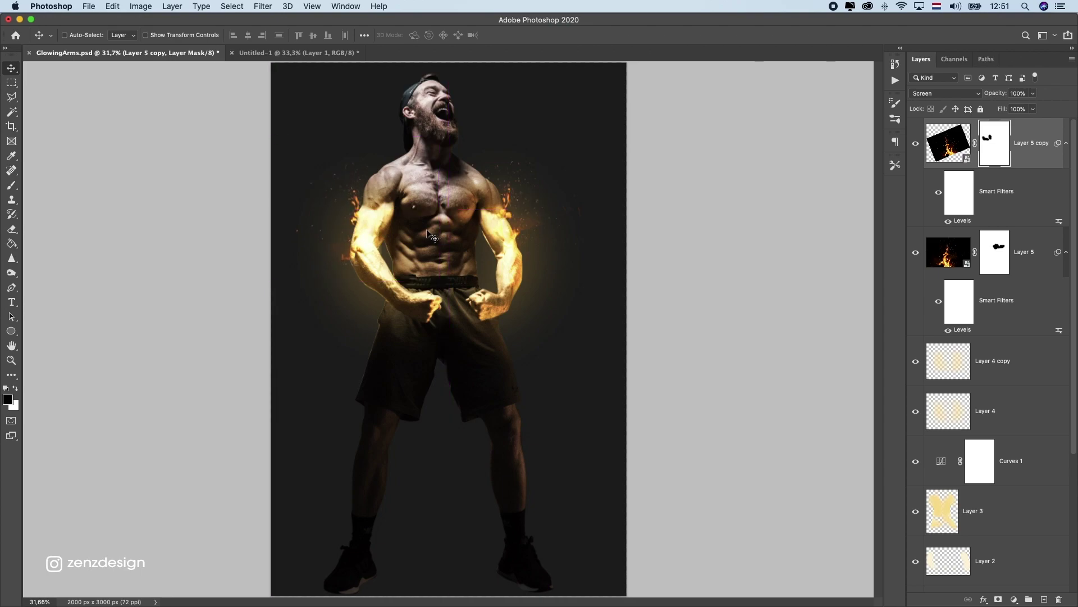
scroll(429, 231, down, 6)
scroll(431, 229, up, 5)
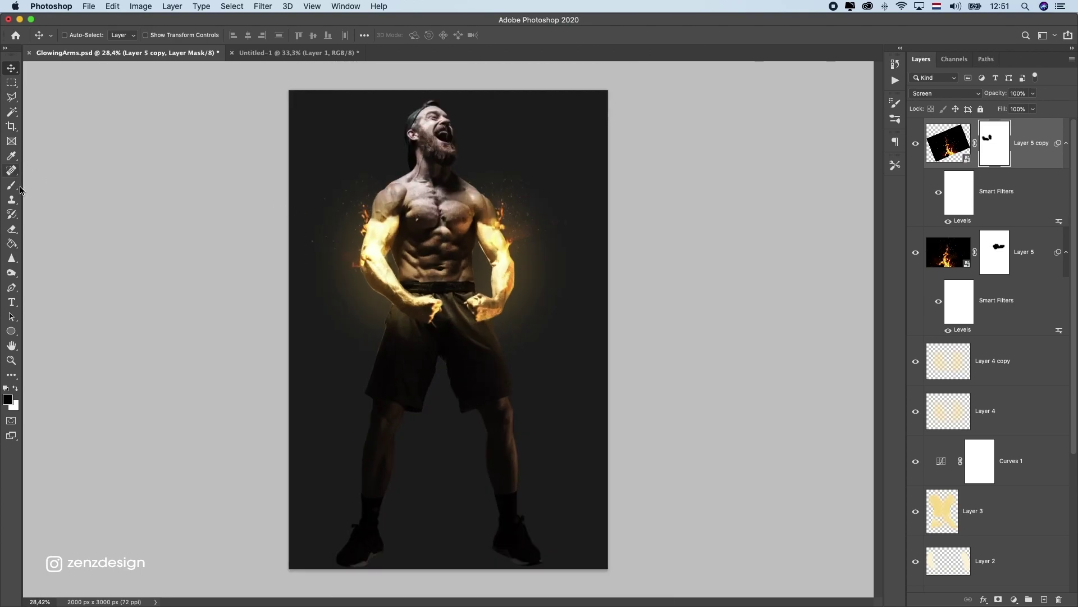
Step: Undo the last brush stroke on the flame mask
click(19, 189)
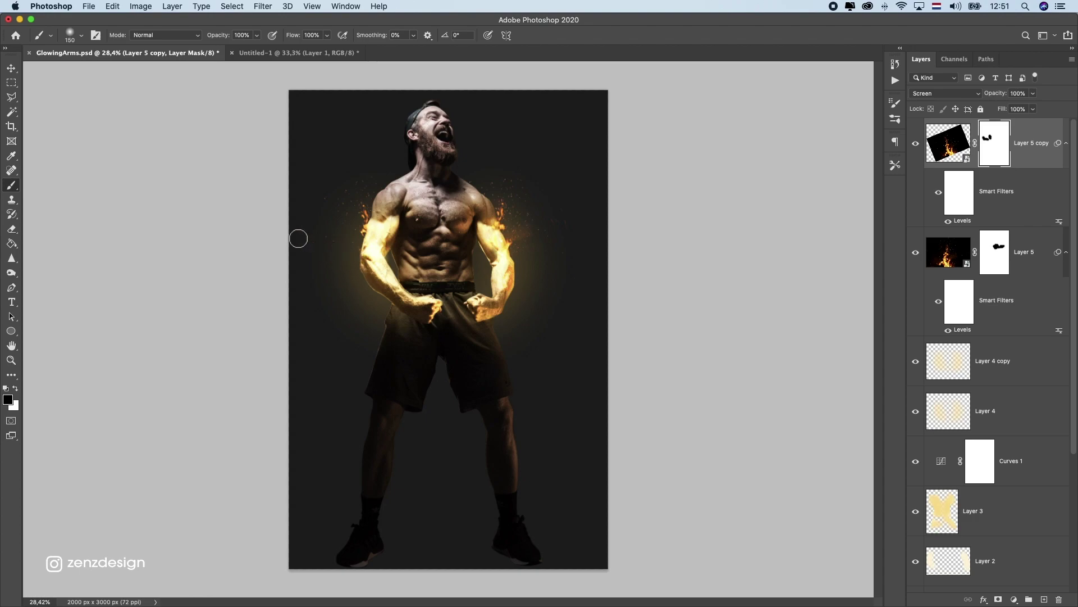
scroll(346, 309, down, 1)
key(super+z)
key(super+z)
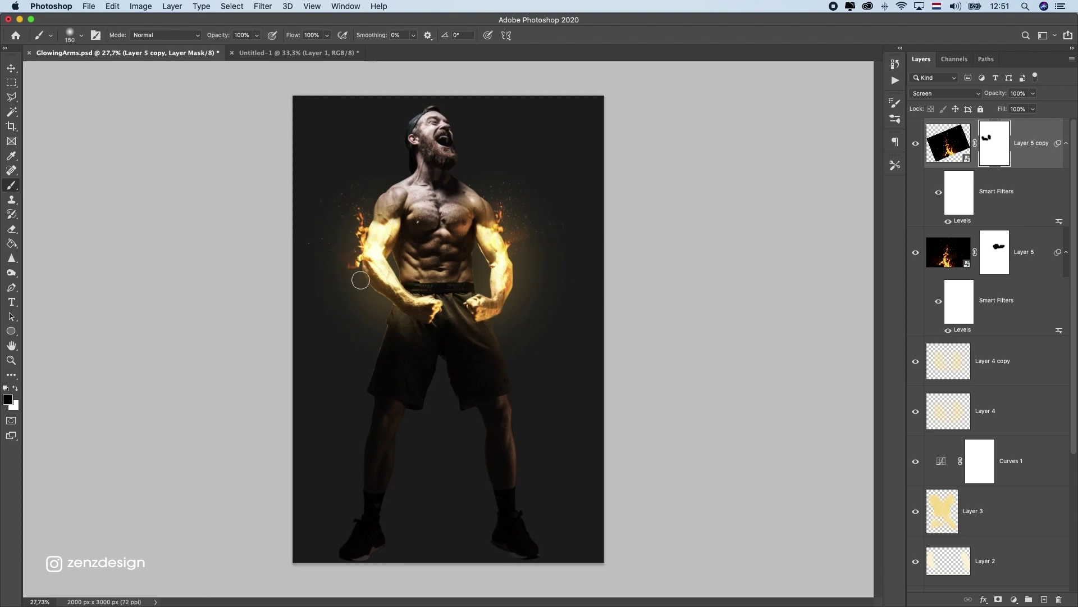
click(113, 6)
click(132, 19)
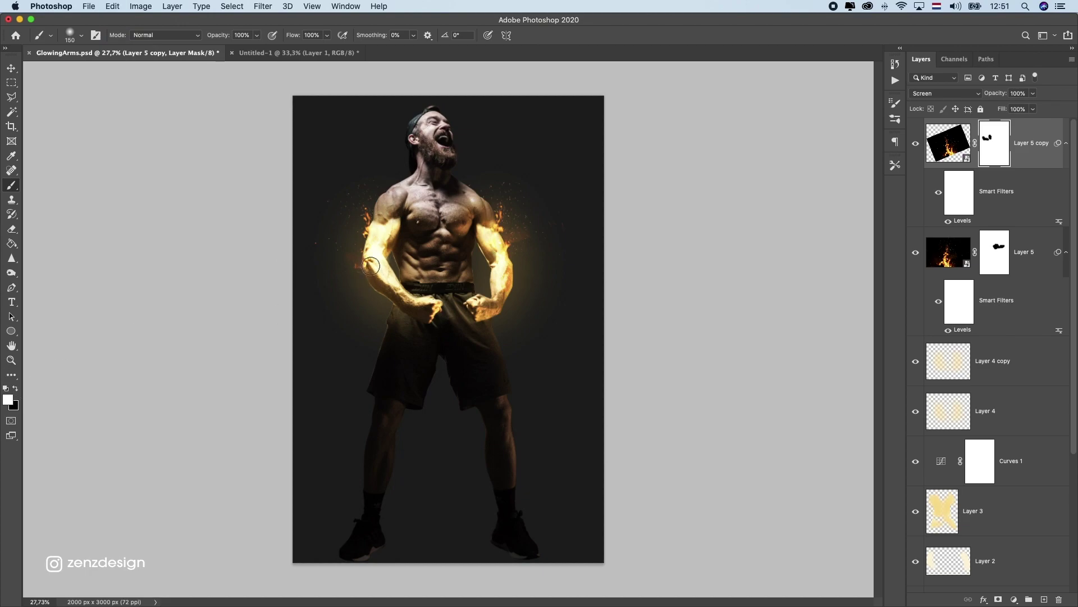
scroll(355, 267, up, 10)
scroll(378, 248, down, 6)
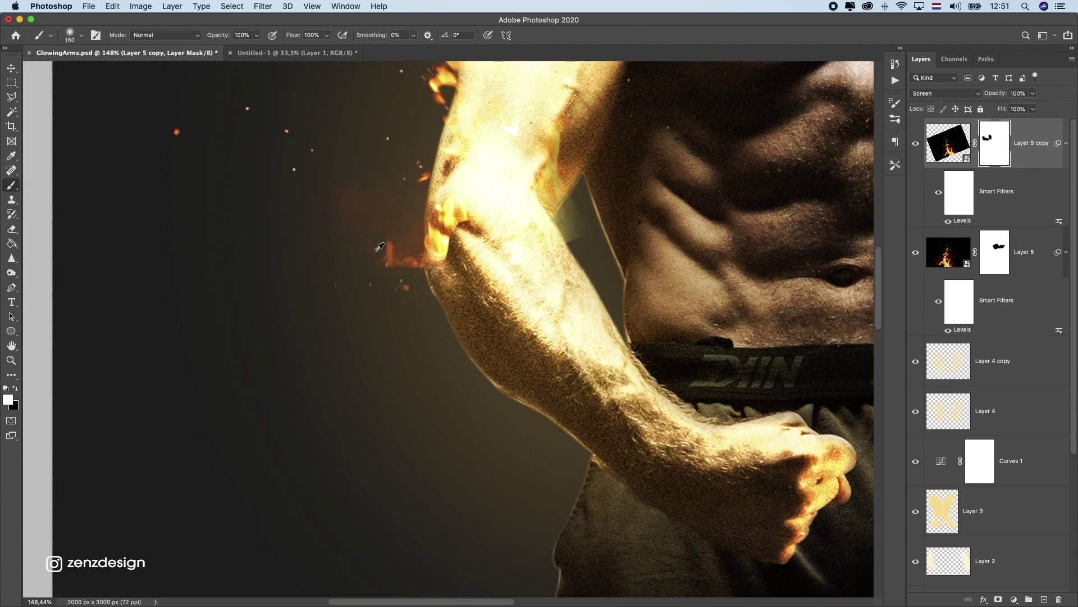
scroll(379, 248, down, 3)
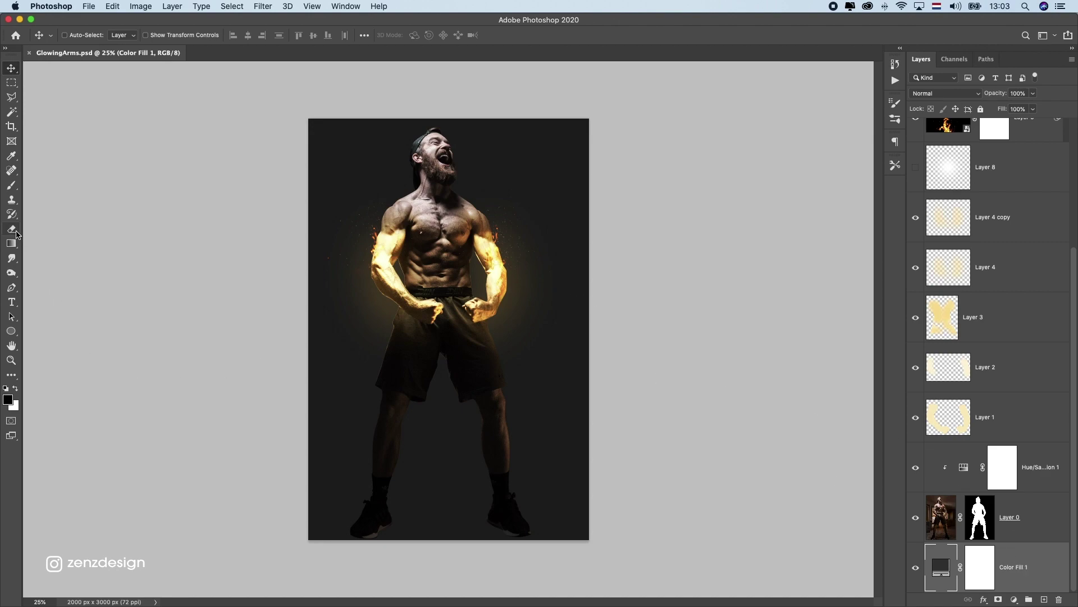
Step: Add a new layer above the colour fill and choose the Soft Round brush at 17% flow
key(b)
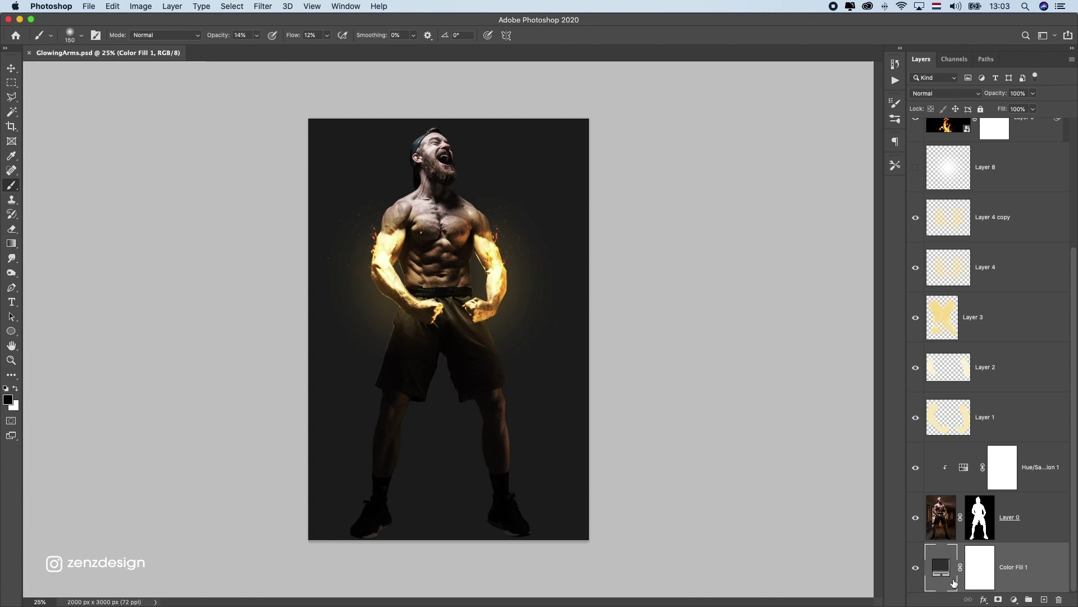
click(1044, 600)
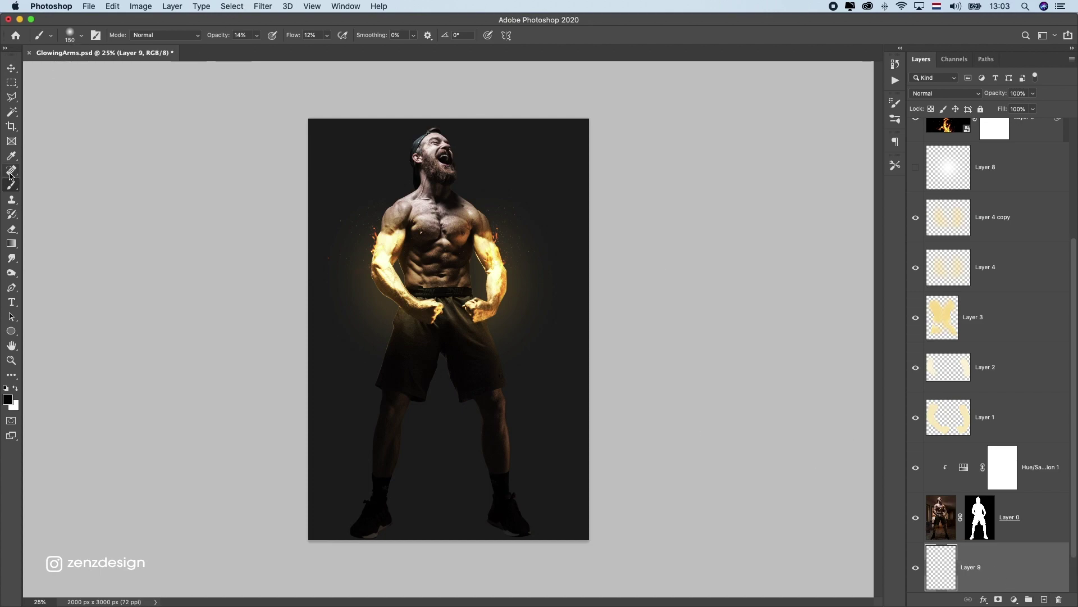
click(327, 35)
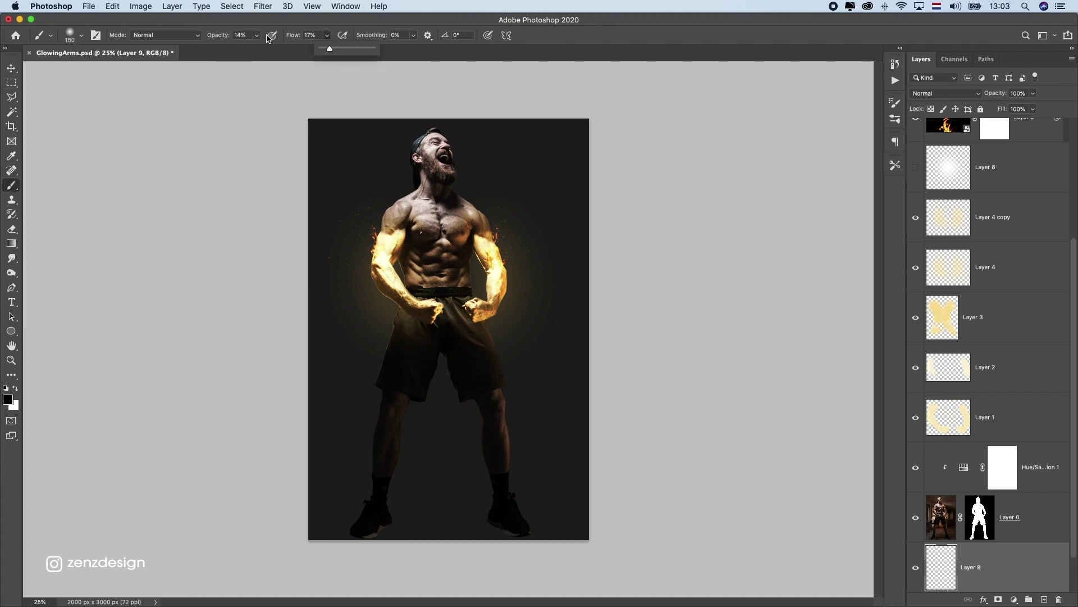
scroll(408, 378, up, 5)
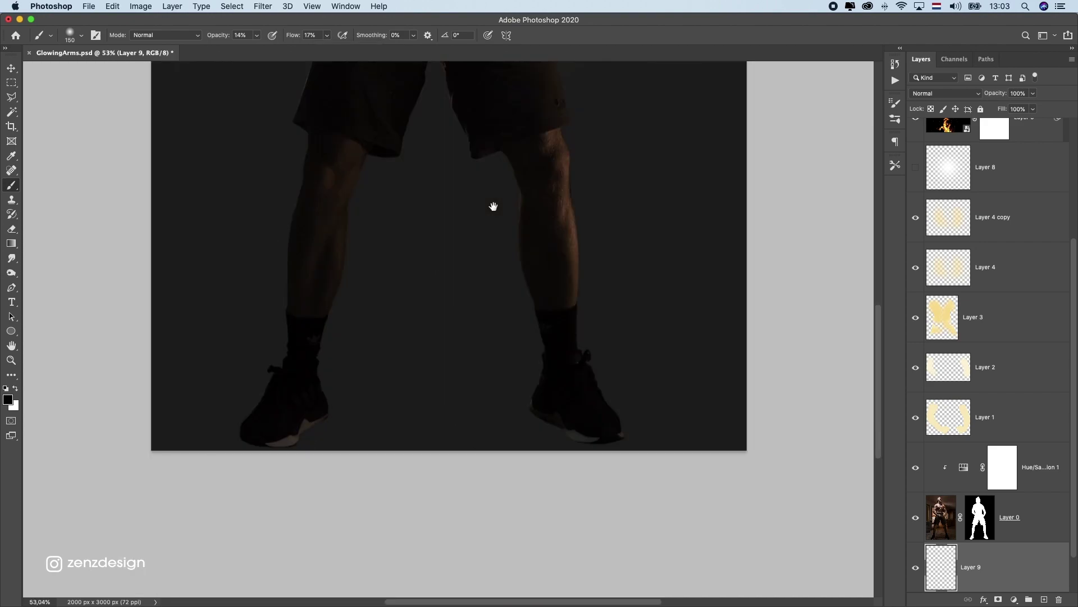
click(77, 36)
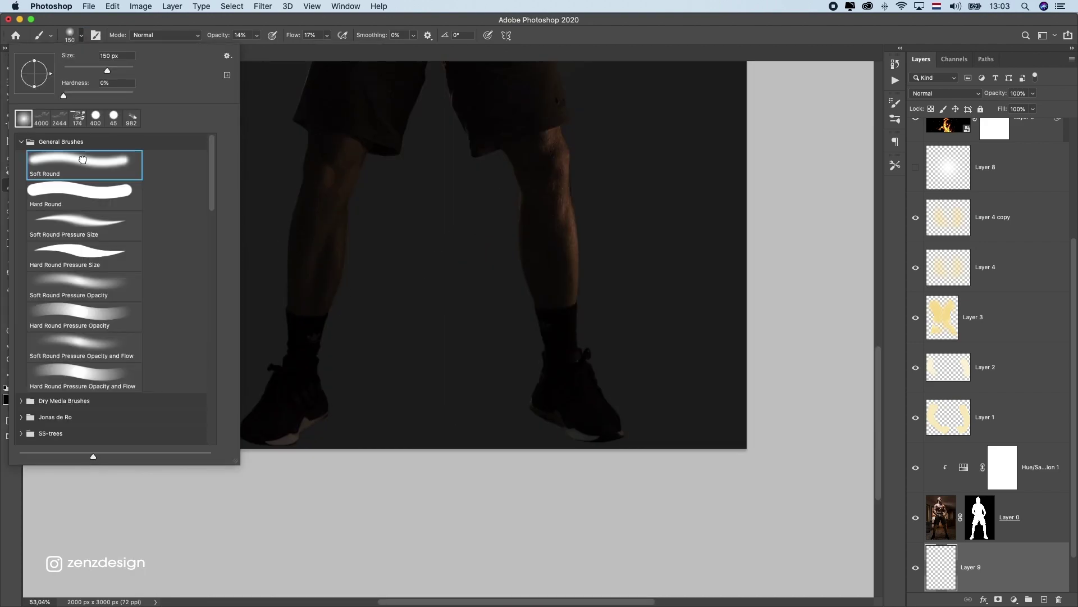
click(380, 315)
Step: Paint a soft dark shadow beside and under the left shoe
drag(371, 375, 319, 411)
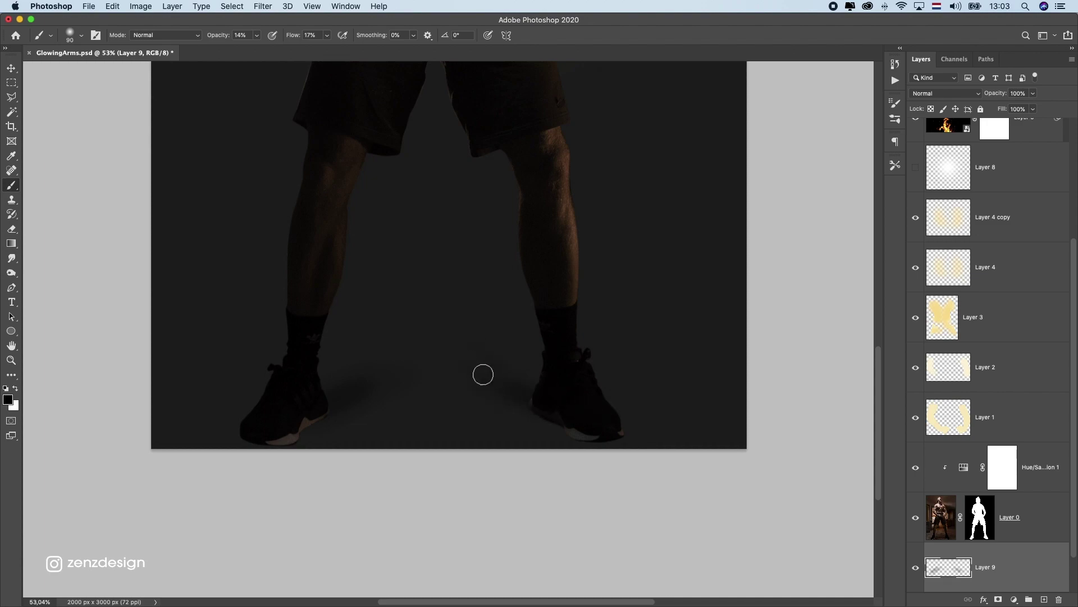
scroll(464, 365, down, 5)
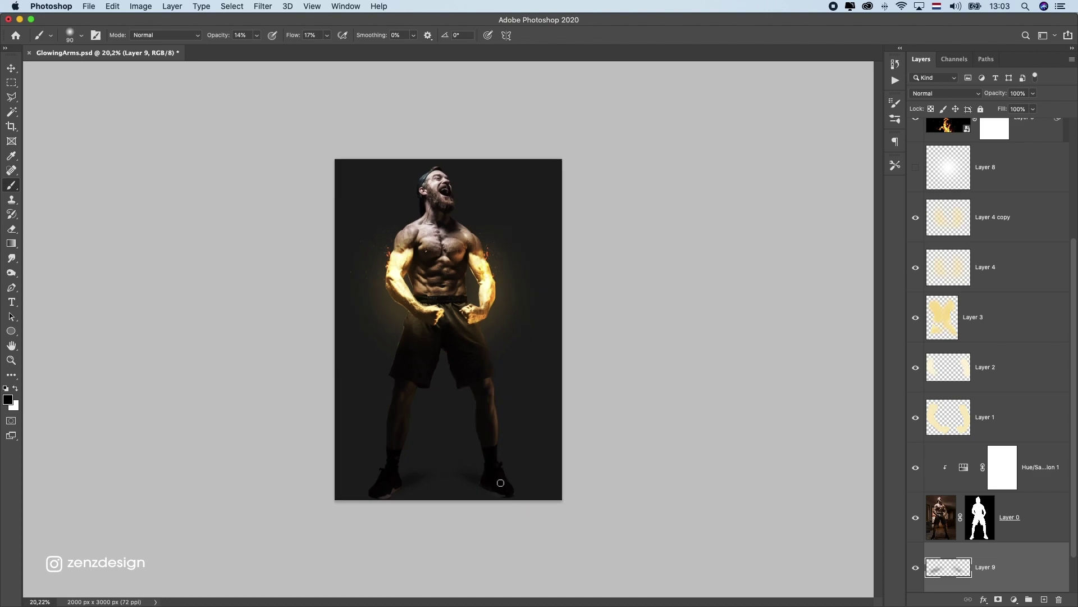
drag(448, 483, 387, 481)
scroll(963, 433, down, 3)
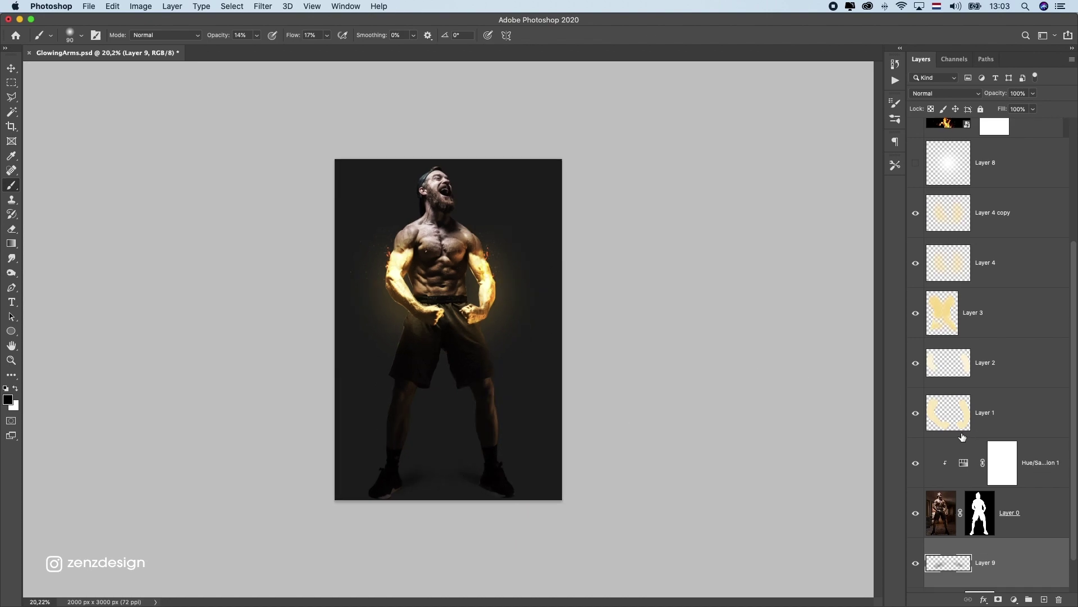
Step: Paste the dark wall texture, convert it to a smart object, and move it below the shadow layer
key(super+v)
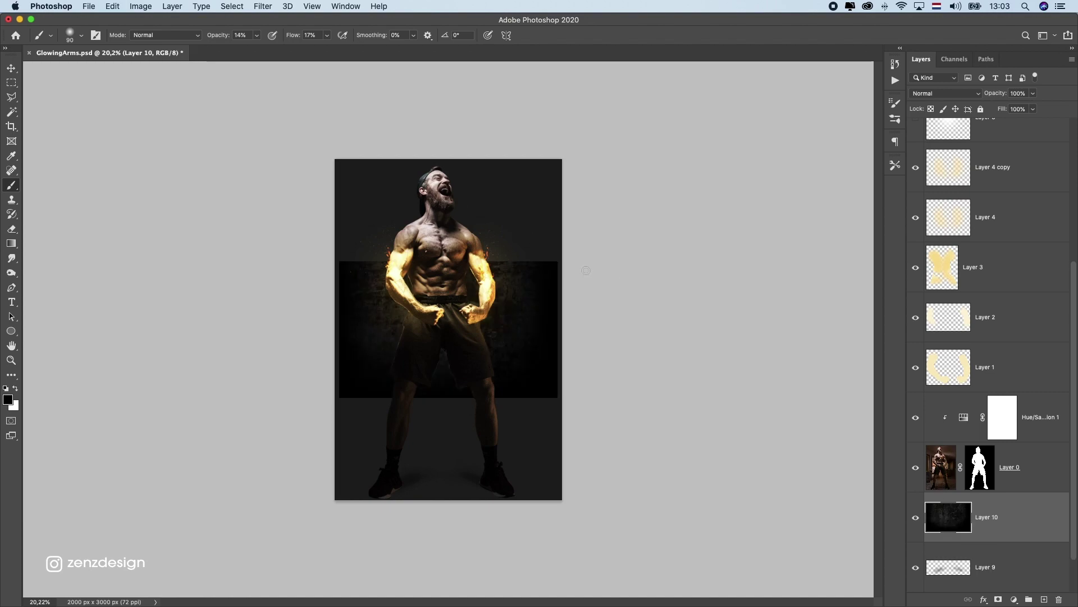
scroll(951, 475, down, 1)
right_click(1029, 466)
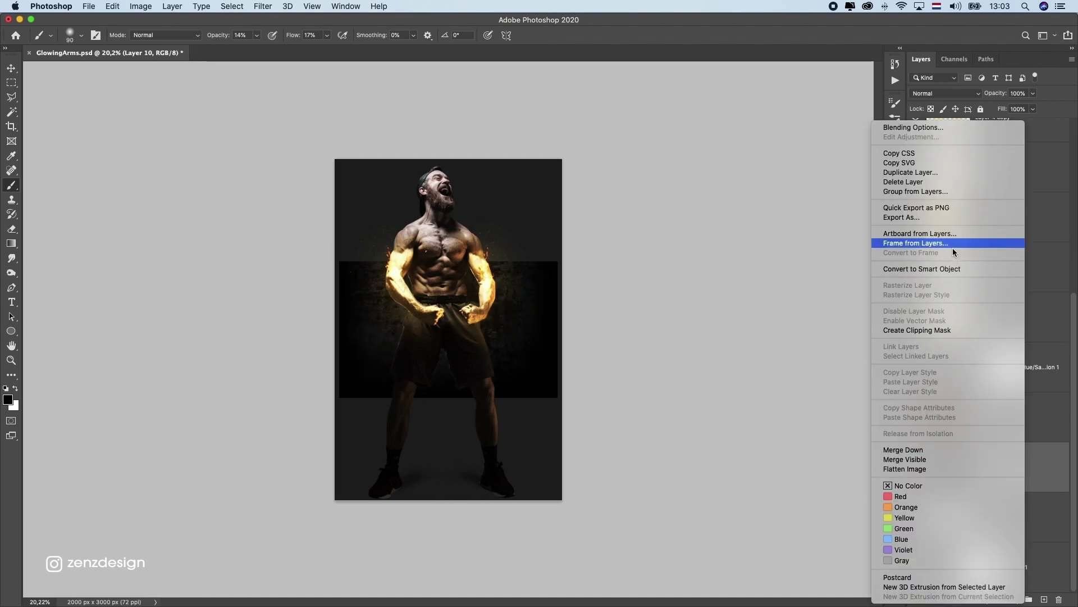
click(954, 269)
drag(1006, 481, 1001, 540)
Step: Enlarge and reposition the wall texture to cover the wall down to the floor
key(ctrl+t)
drag(555, 259, 547, 228)
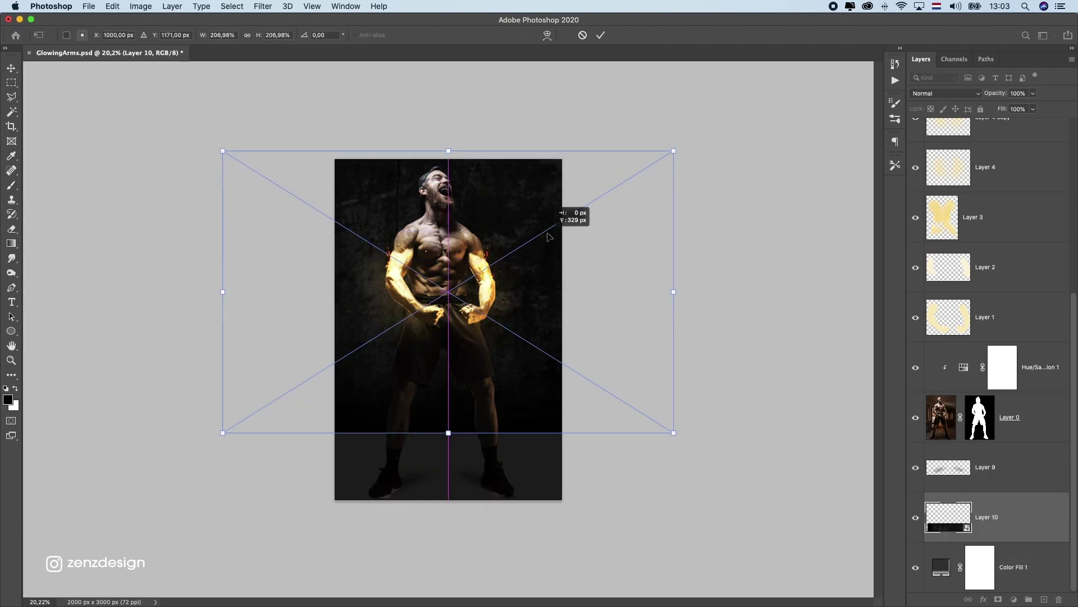
drag(666, 430, 660, 423)
drag(580, 342, 588, 334)
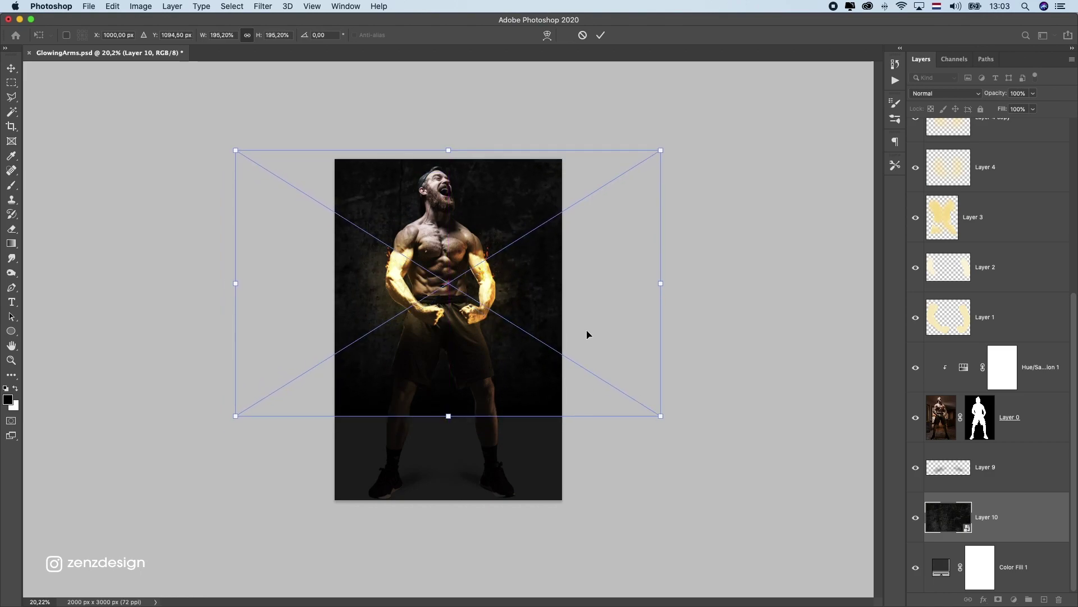
key(Escape)
key(ctrl+t)
drag(561, 248, 631, 205)
drag(537, 306, 537, 264)
drag(627, 399, 649, 421)
key(Return)
Step: Duplicate the wall texture and move the copy down onto the floor strip
key(b)
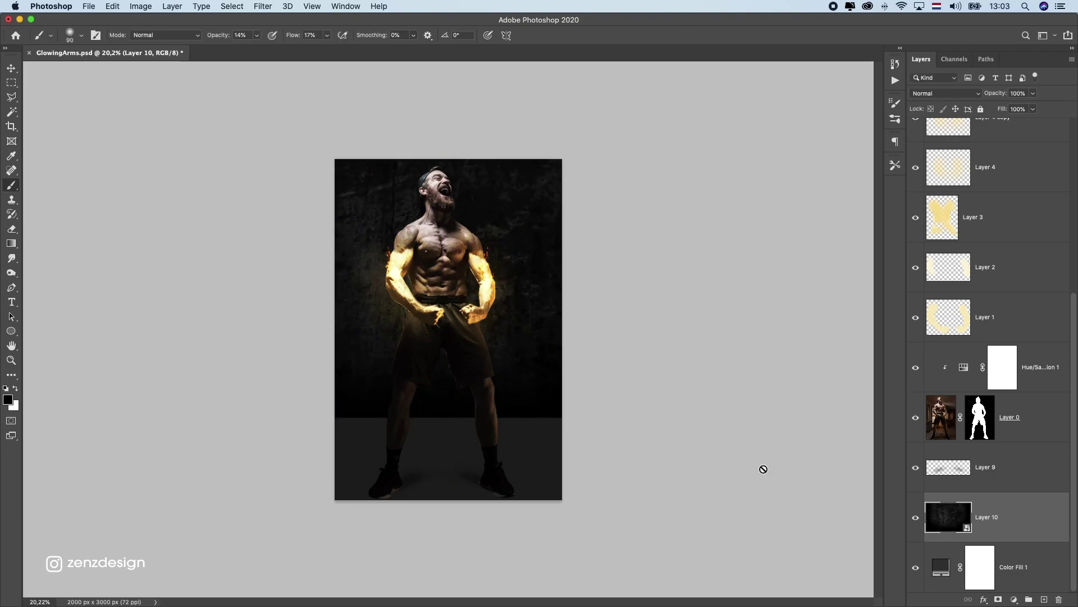
key(ctrl+j)
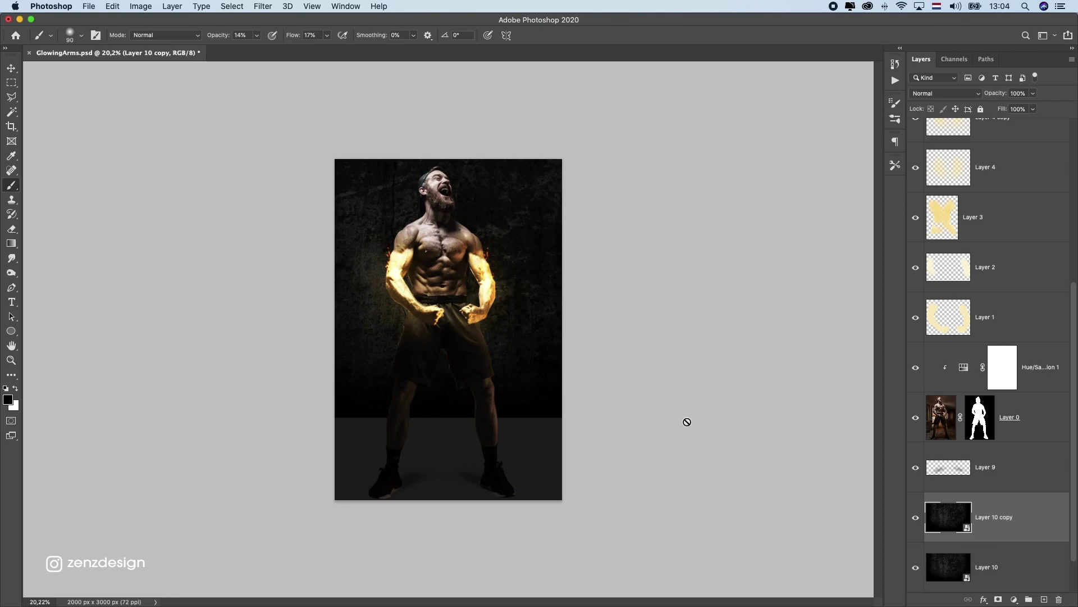
click(11, 68)
drag(470, 276, 460, 452)
drag(499, 383, 505, 360)
scroll(504, 359, down, 5)
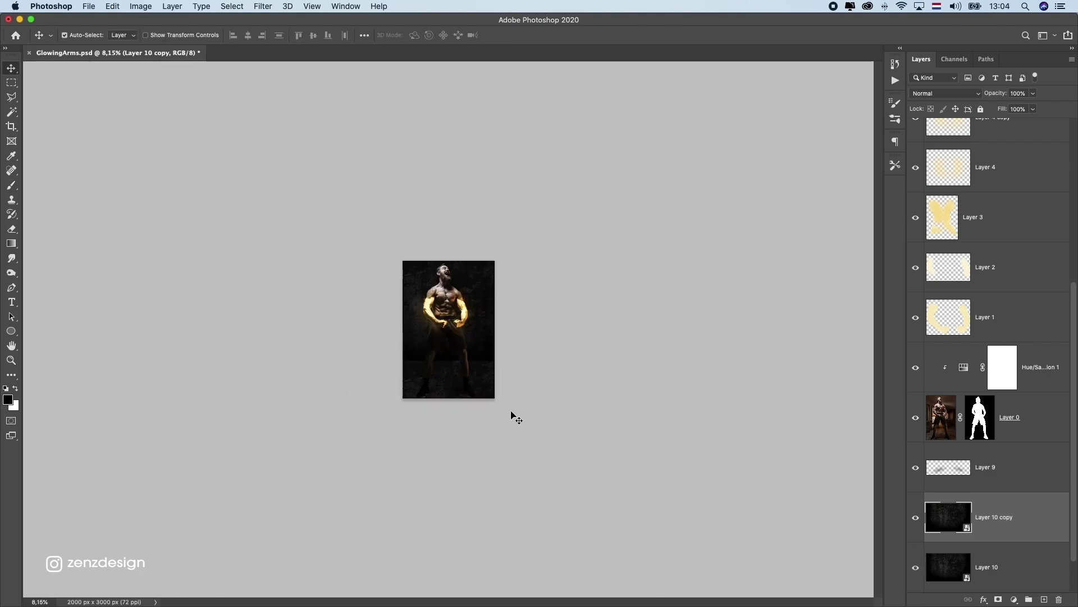
Step: Pull the floor texture's bottom corners outward for perspective and lower it slightly
key(ctrl+t)
drag(534, 471, 624, 470)
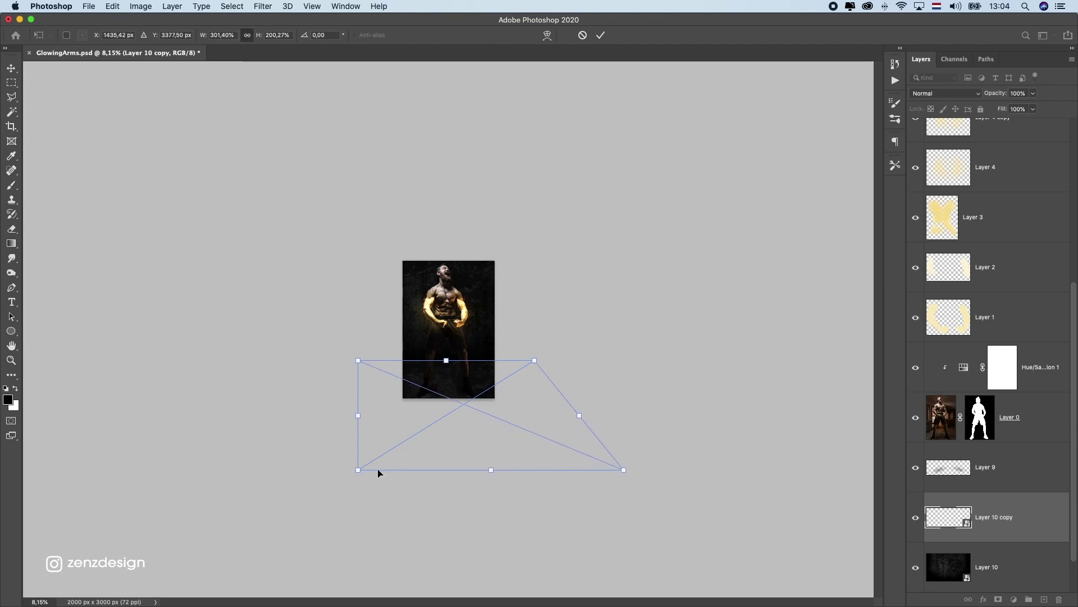
drag(357, 471, 149, 471)
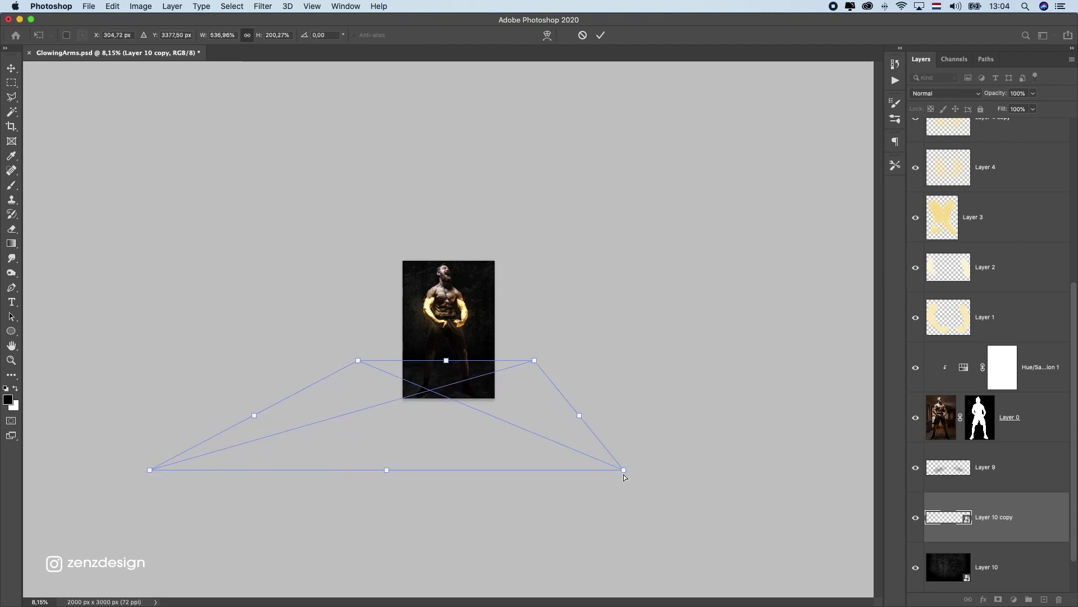
drag(625, 471, 715, 490)
drag(502, 369, 502, 379)
scroll(509, 333, up, 8)
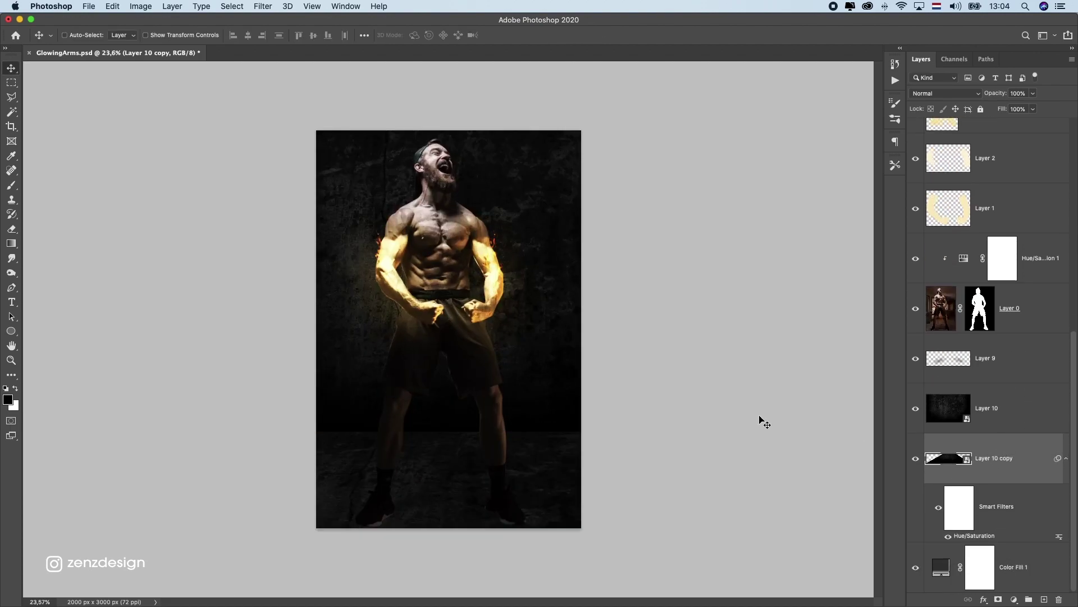
Step: Add a new layer above Layer 10 and set the foreground to light orange ffcc83
click(1044, 600)
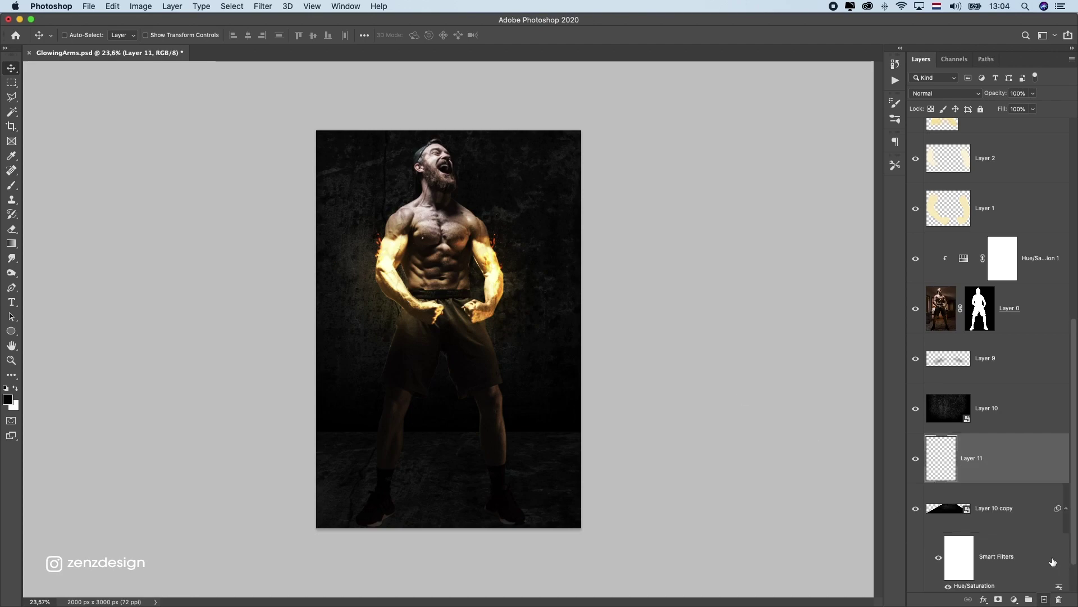
drag(992, 395, 991, 386)
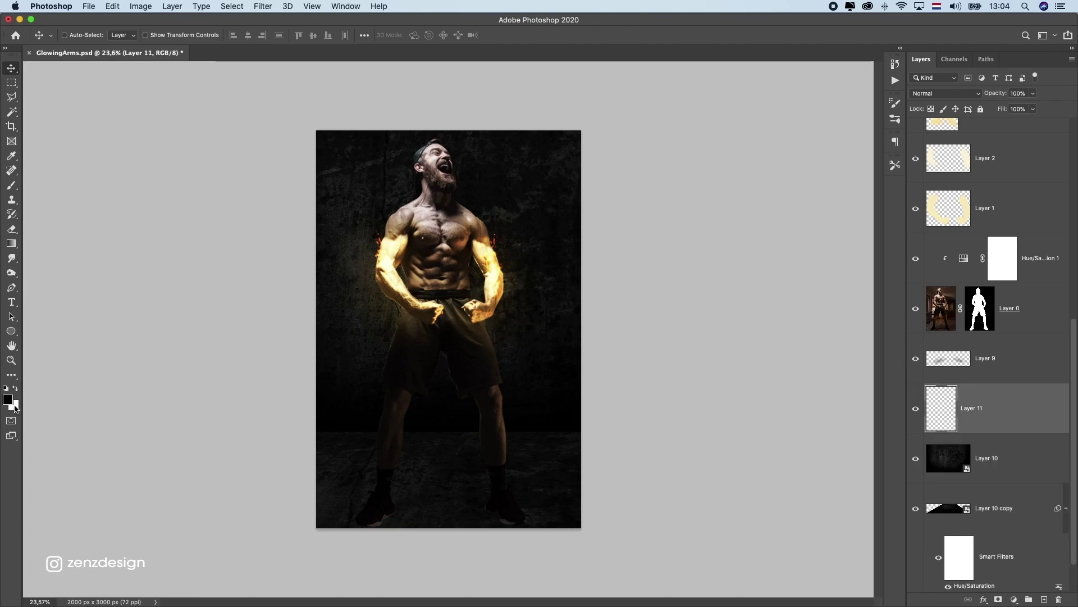
click(9, 399)
click(456, 304)
click(503, 274)
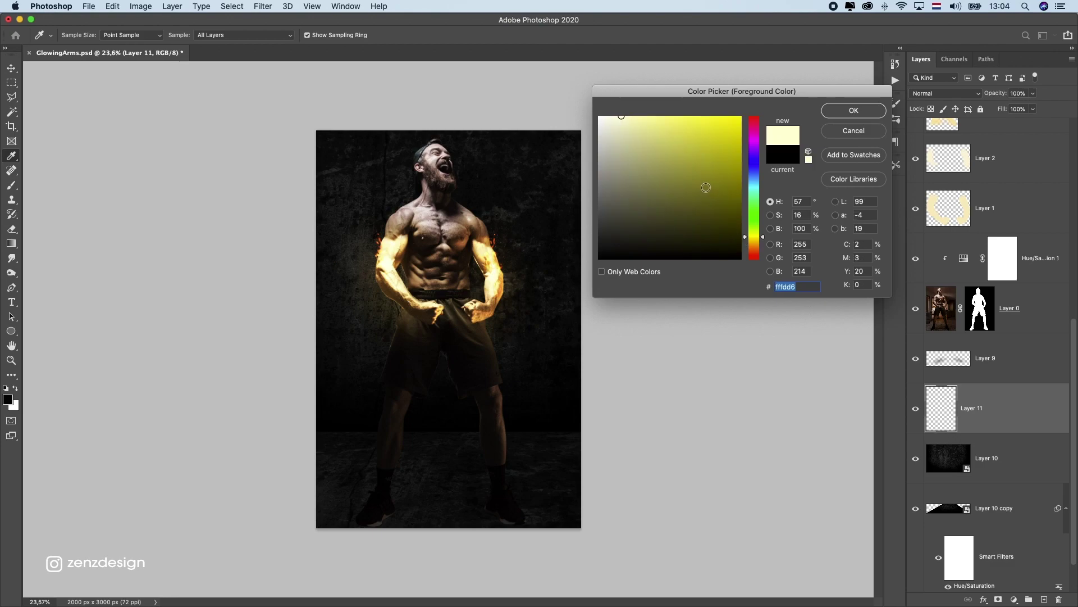
drag(756, 228, 755, 247)
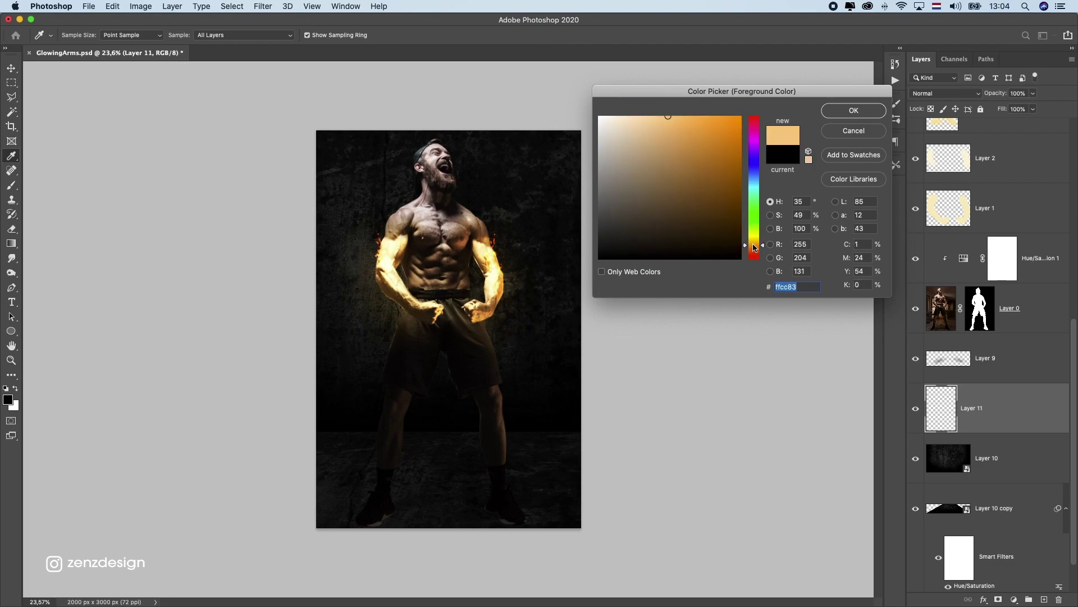
click(851, 110)
Step: Set the brush to 100% opacity and flow and enlarge it
click(10, 184)
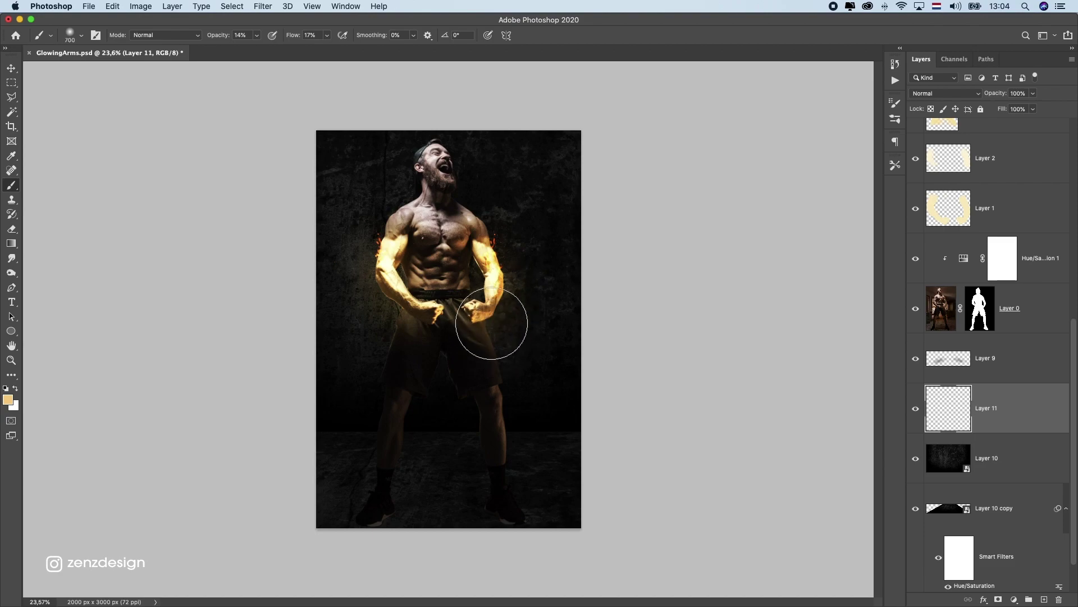
click(257, 35)
click(328, 36)
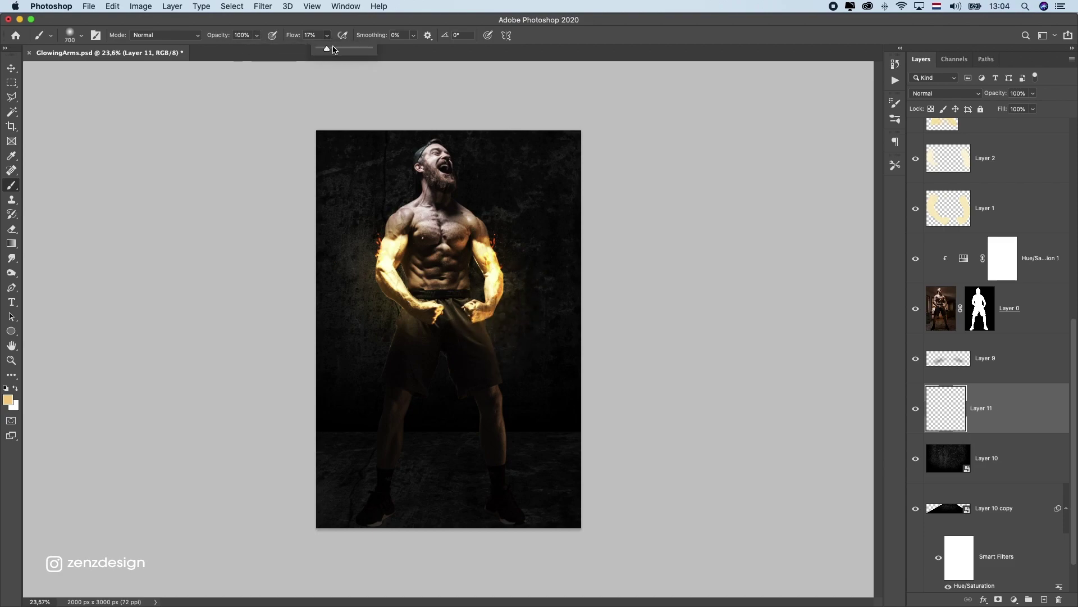
drag(528, 369, 534, 260)
key(super+z)
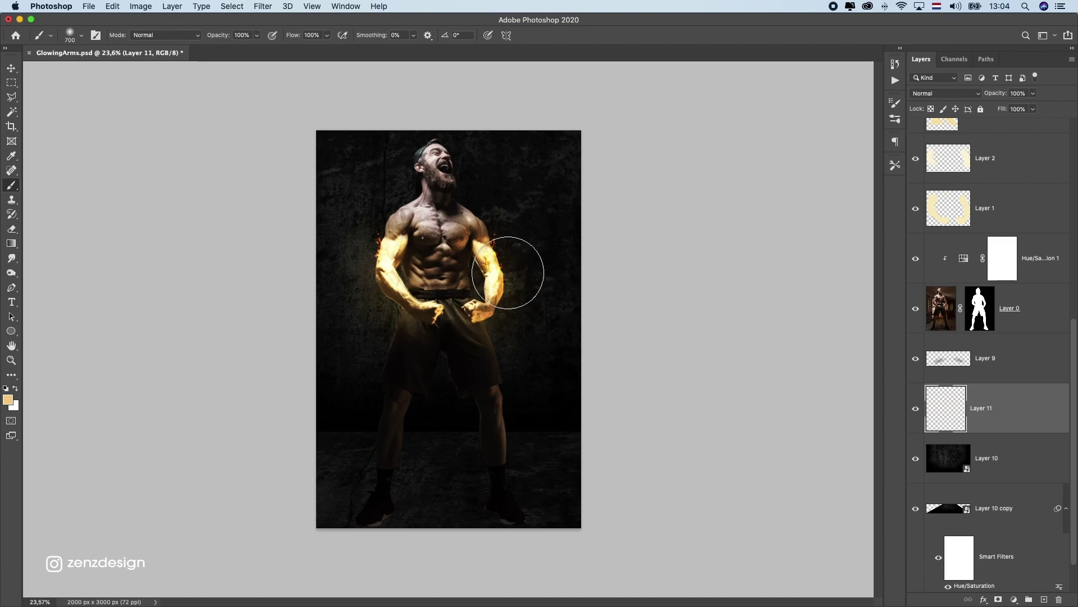
key(bracketright)
key(bracketright)
key(bracketright)
key(bracketright)
key(bracketright)
key(bracketright)
key(bracketright)
Step: Dab a soft orange glow beside the arms, right thigh and left hip
click(510, 274)
click(360, 293)
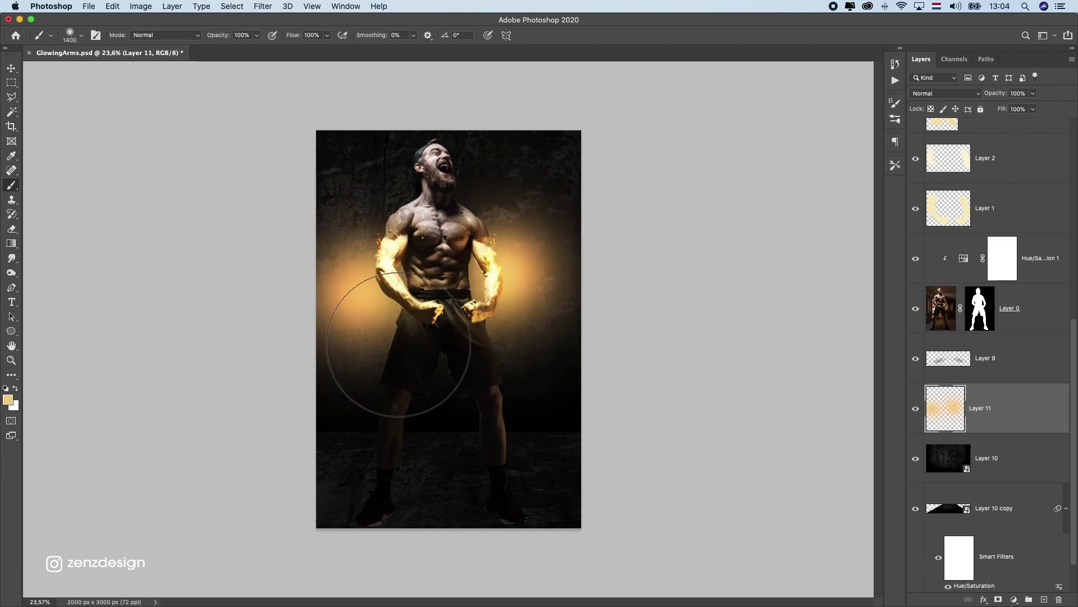
click(514, 383)
click(495, 256)
click(397, 350)
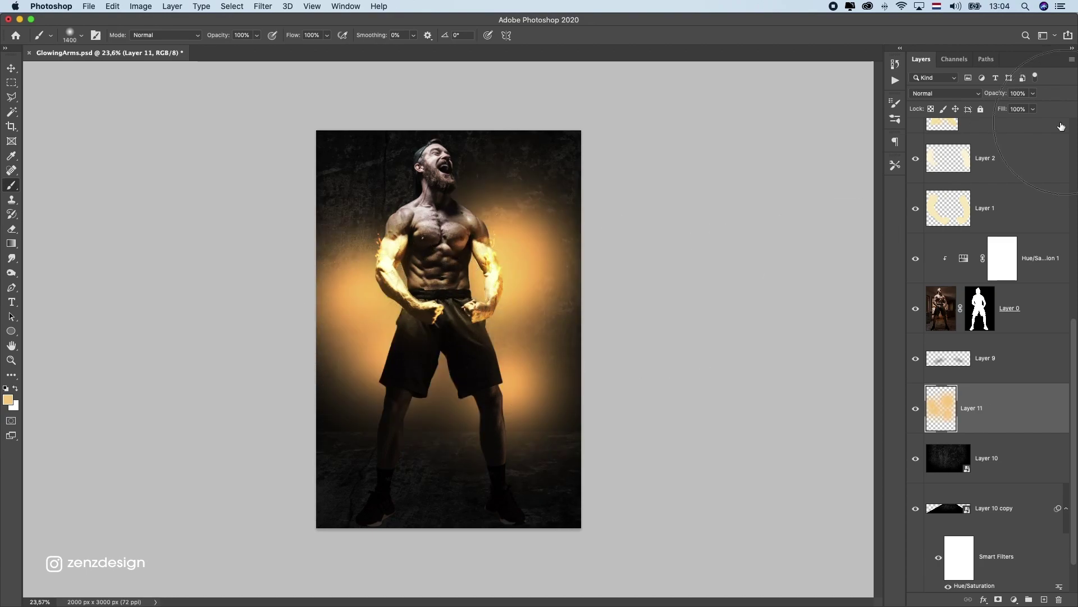
click(956, 94)
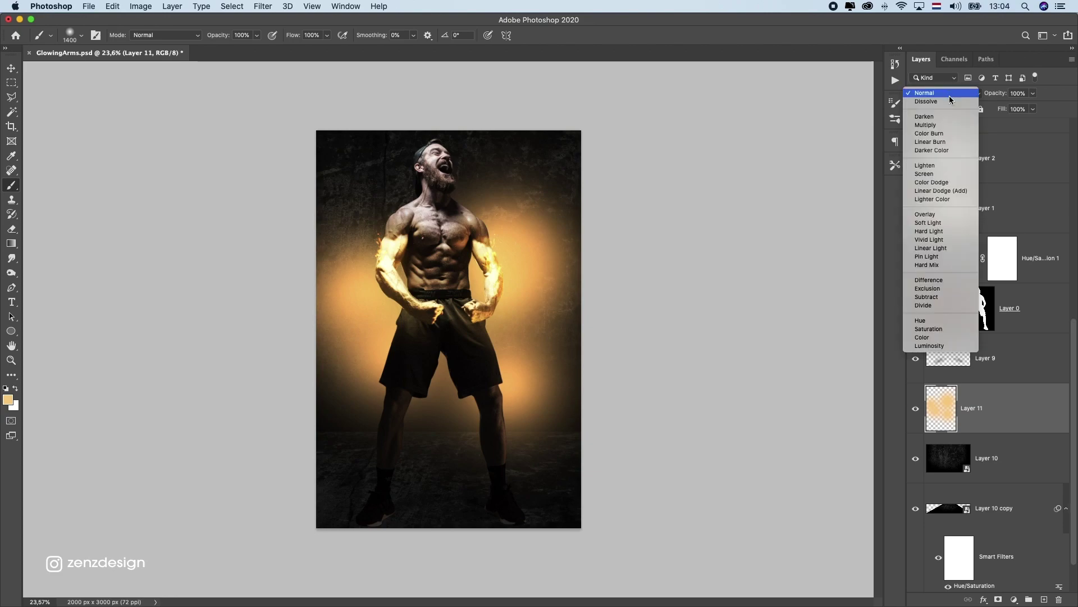
Step: Switch Layer 11's glow to Soft Light blend mode and discard a trial warm stroke across the floor
click(944, 223)
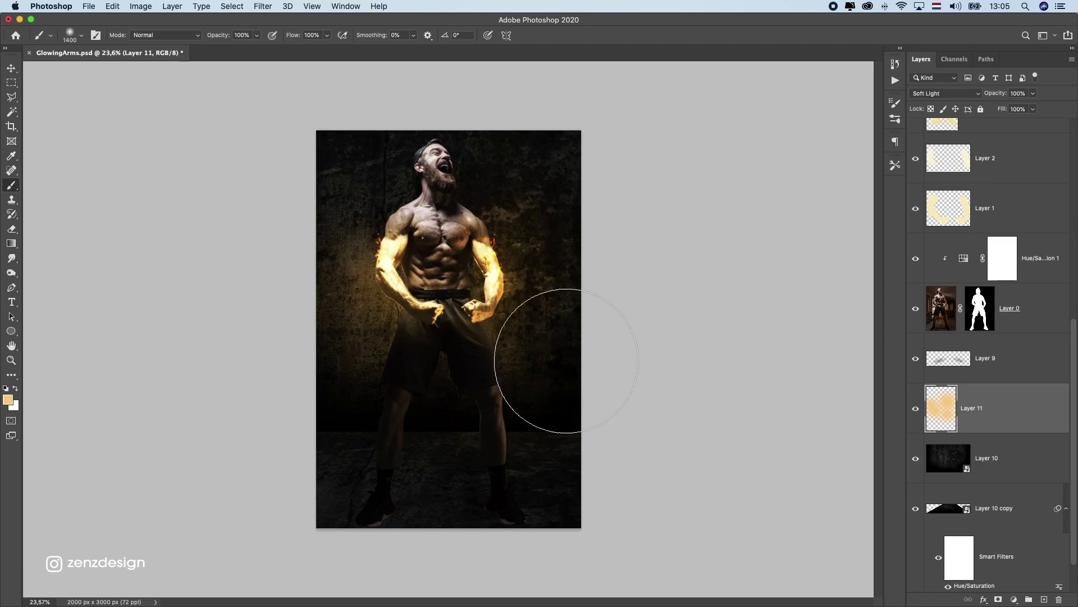
drag(496, 475, 349, 455)
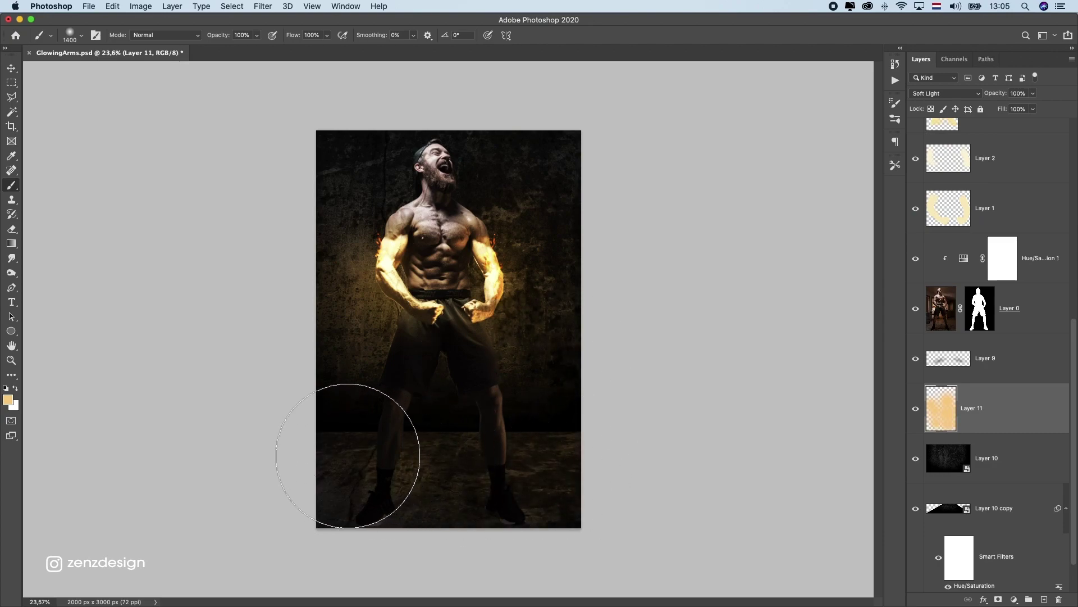
key(super+z)
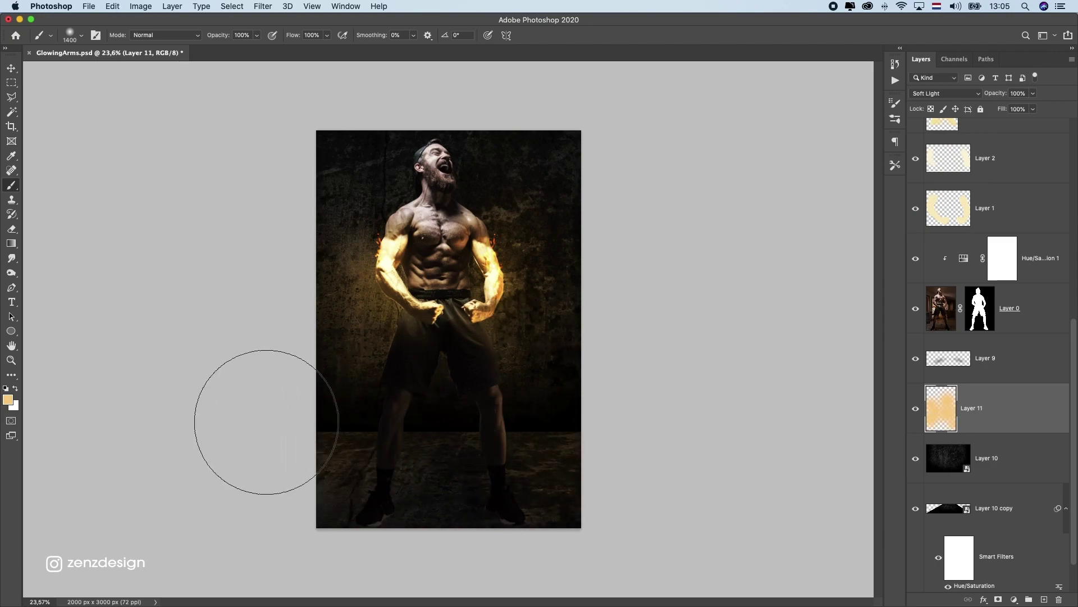
key(super+z)
key(super+z)
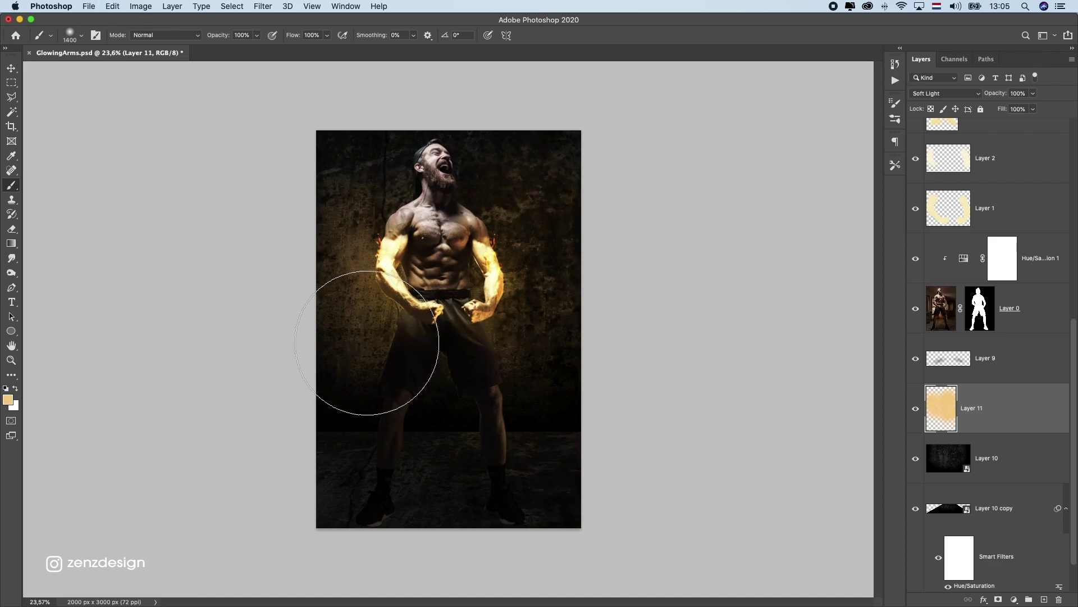
scroll(489, 352, down, 5)
scroll(497, 349, up, 5)
Step: Make the canvas surround Dark Gray and undo trial warm strokes on the upper wall and lower-left floor
right_click(673, 221)
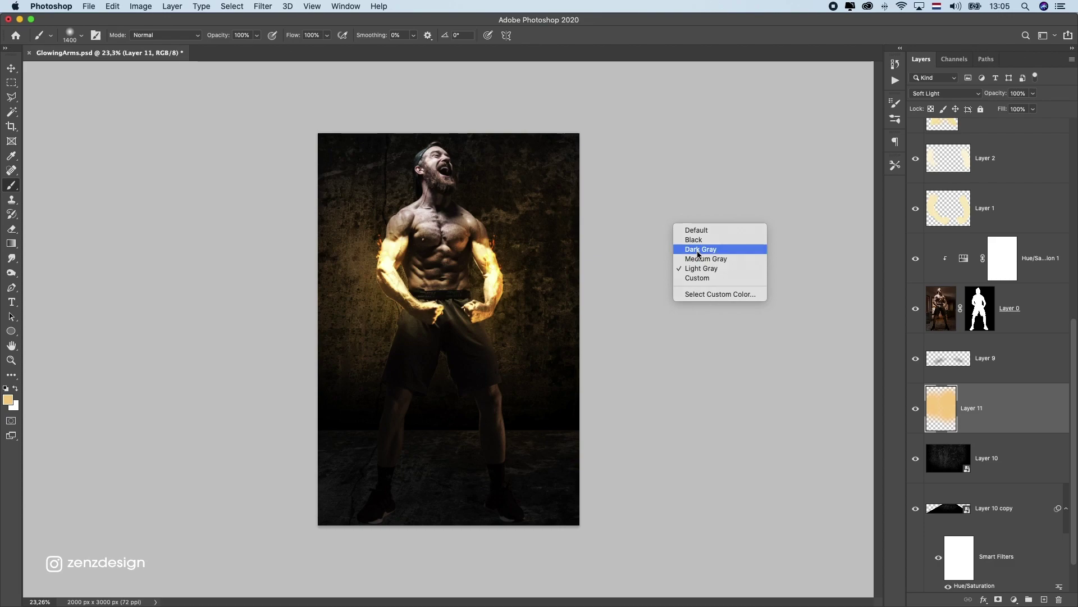
click(708, 248)
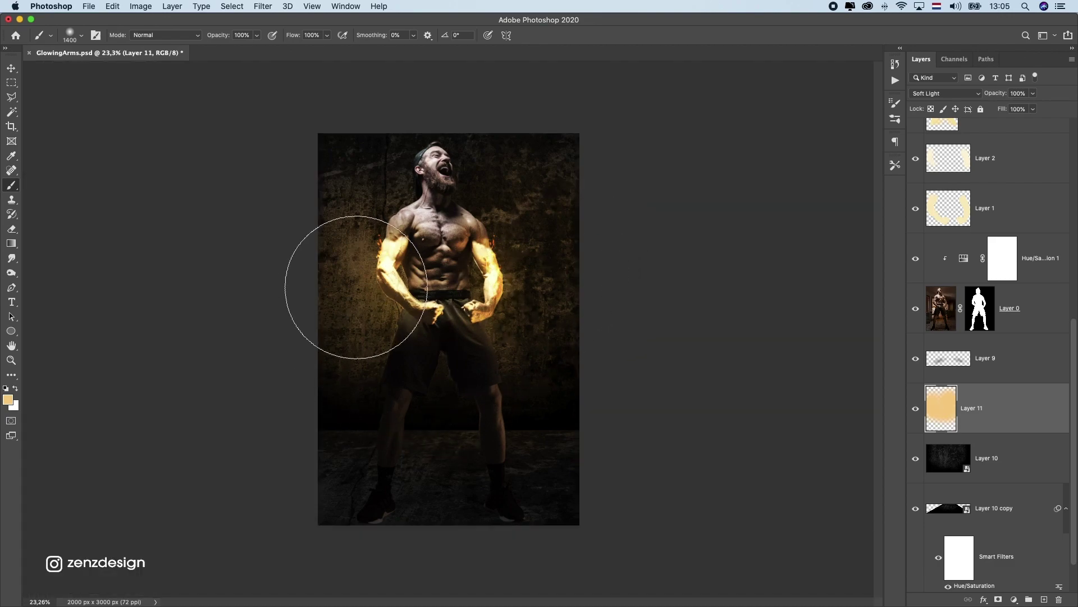
mouse_move(372, 221)
mouse_down()
mouse_move(354, 229)
mouse_move(591, 252)
mouse_move(418, 349)
mouse_up()
key(super+z)
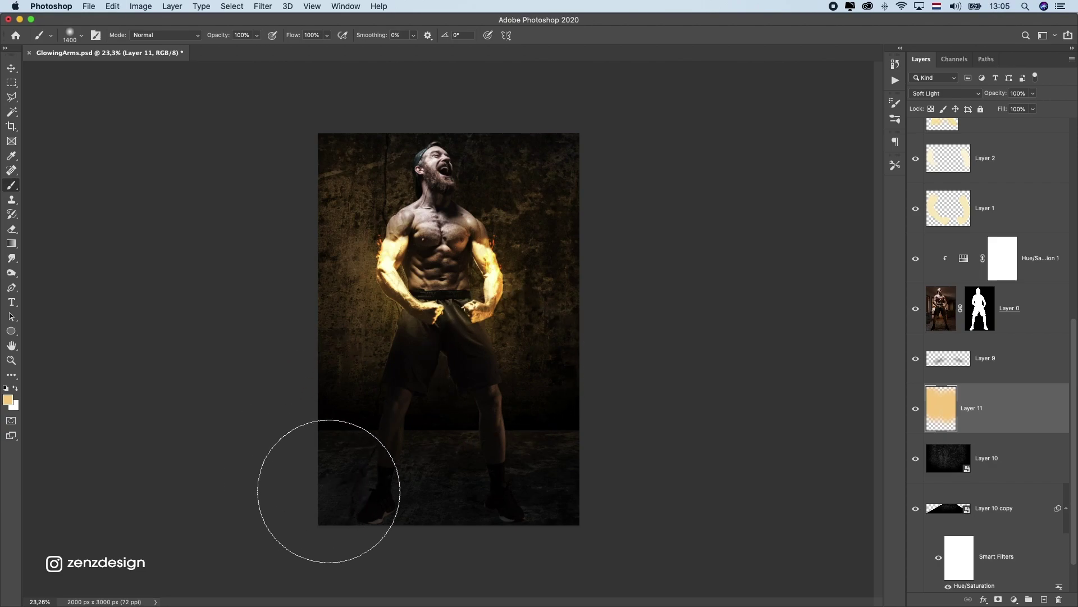
click(307, 473)
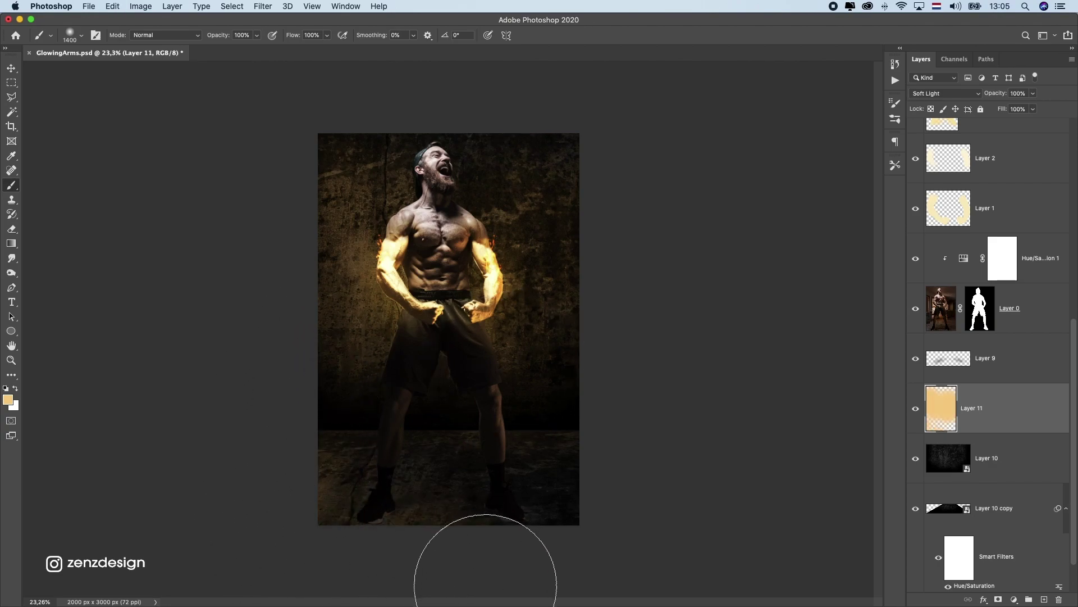
key(super+z)
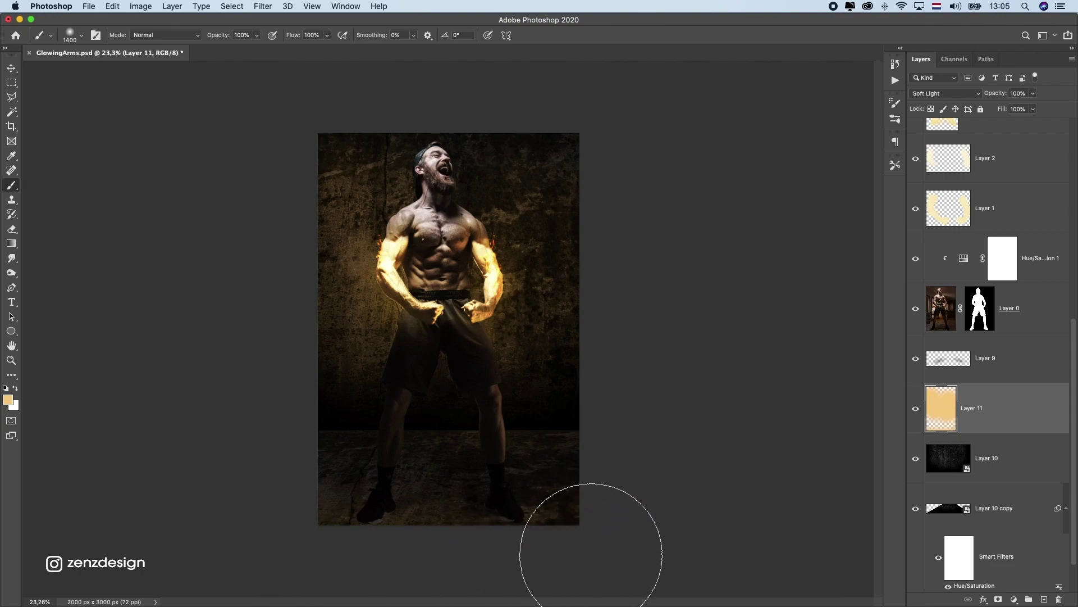
scroll(698, 415, down, 5)
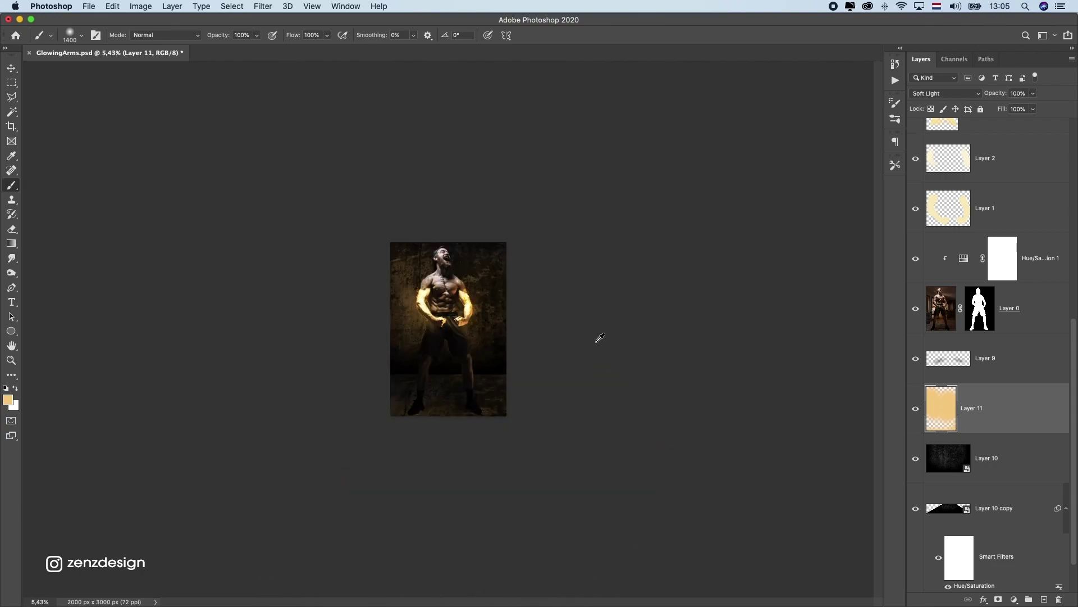
scroll(598, 337, up, 3)
Step: Toggle Layer 10's visibility to compare, then select the topmost layer, Layer 7
click(1011, 478)
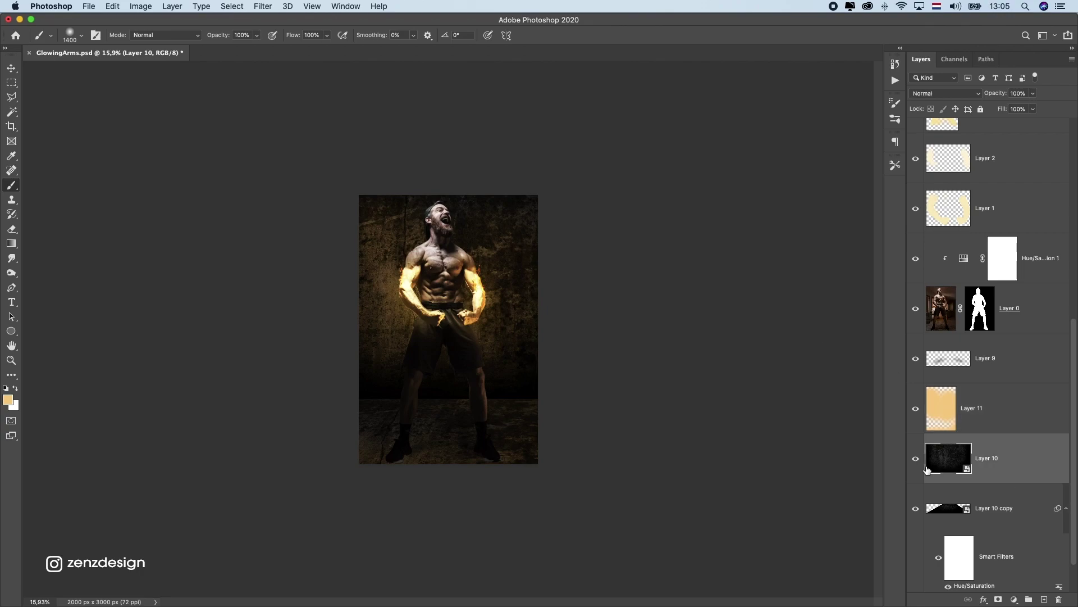
click(915, 458)
click(915, 458)
scroll(1037, 226, up, 8)
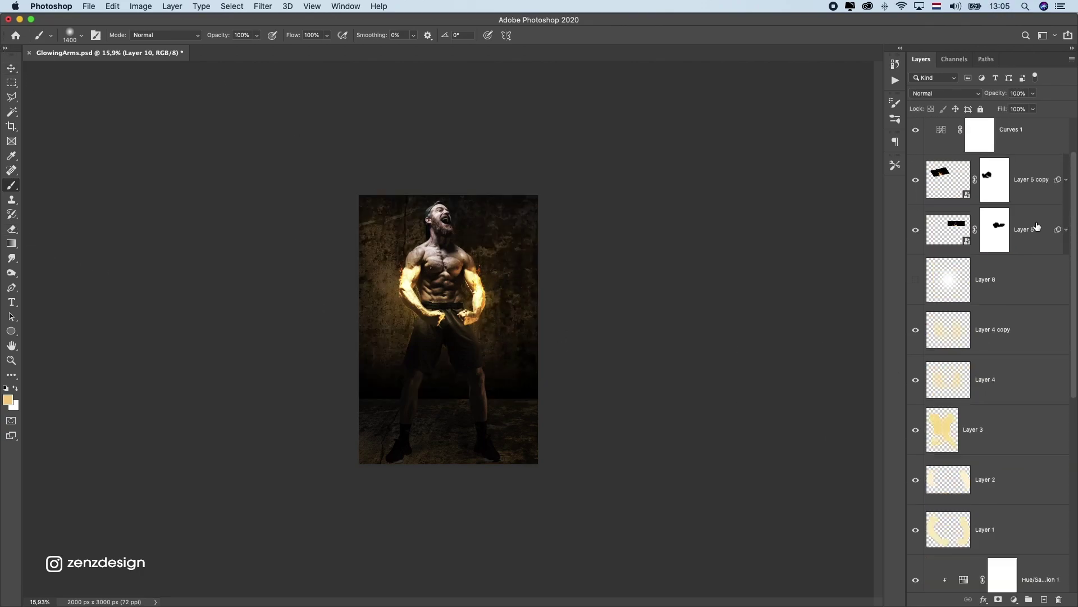
click(1005, 134)
scroll(585, 340, up, 1)
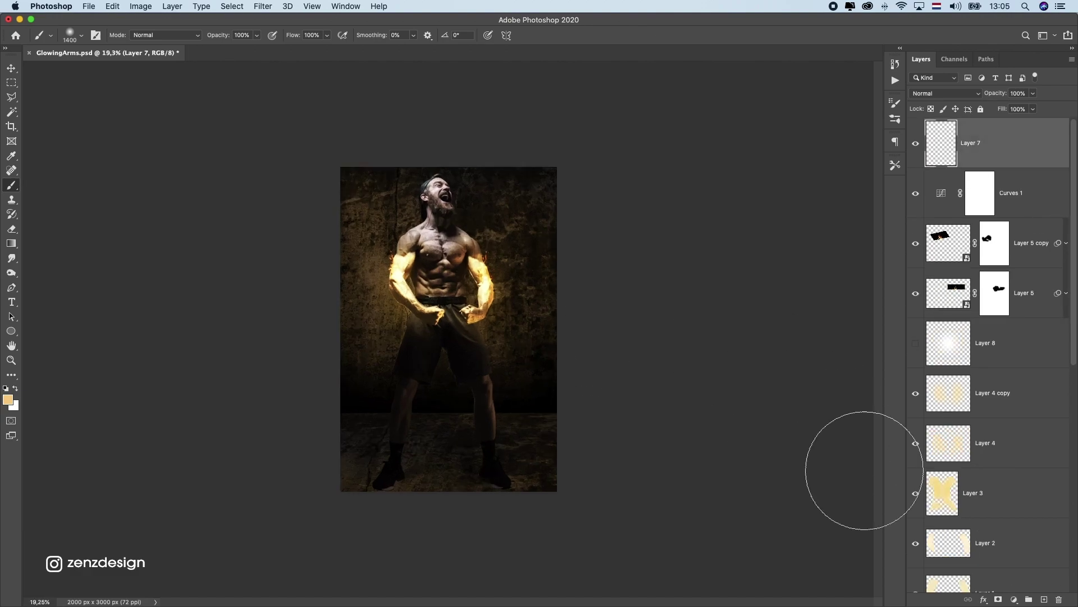
scroll(620, 325, up, 3)
Step: Add a Curves adjustment layer with the white point pulled inward, keeping the black point at 0
click(1015, 600)
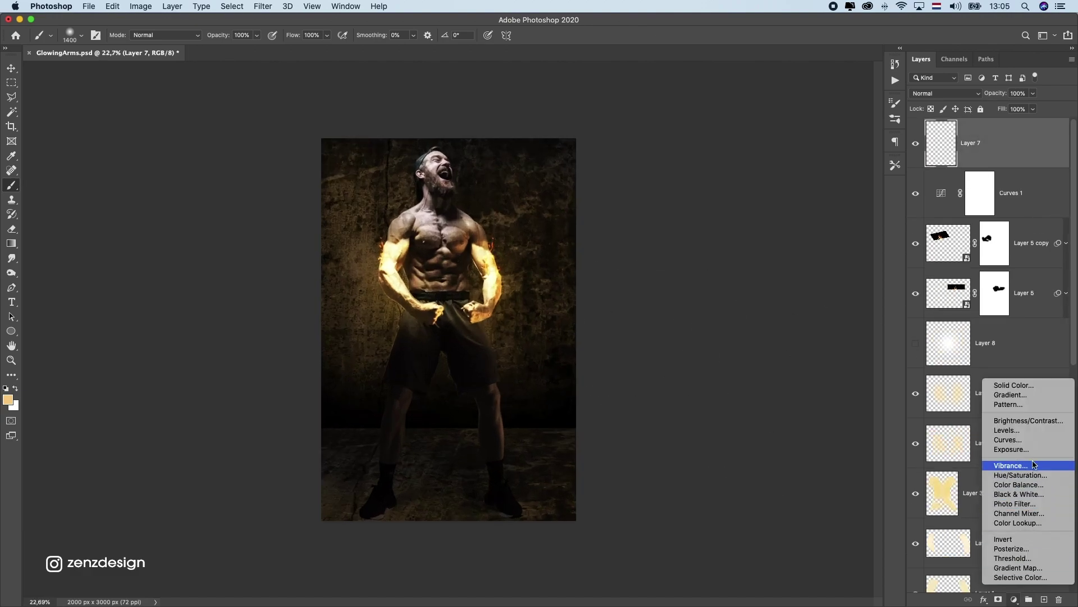
click(1005, 441)
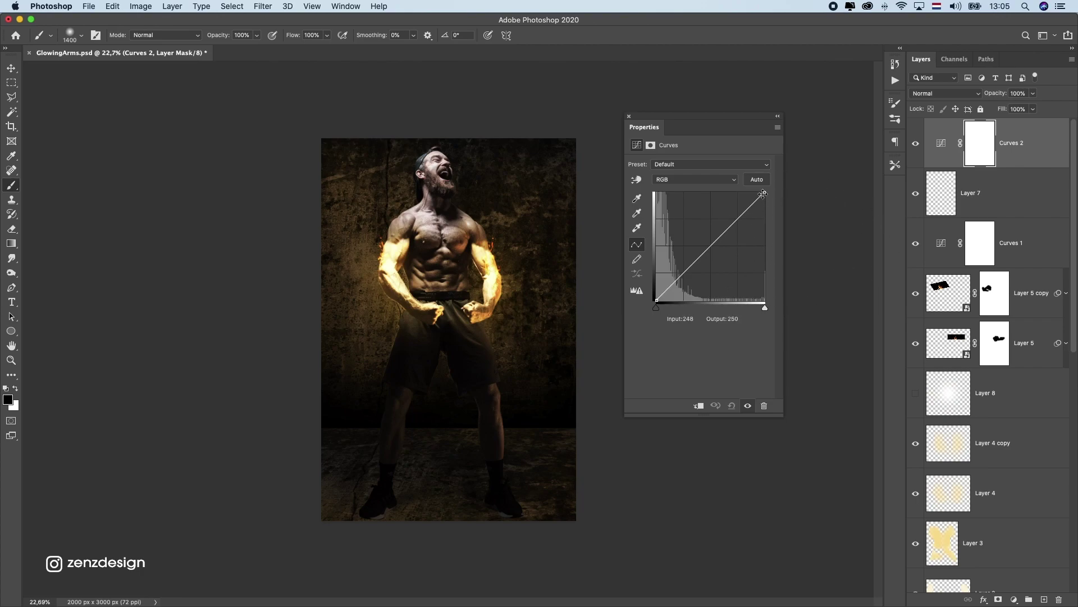
drag(764, 192, 758, 185)
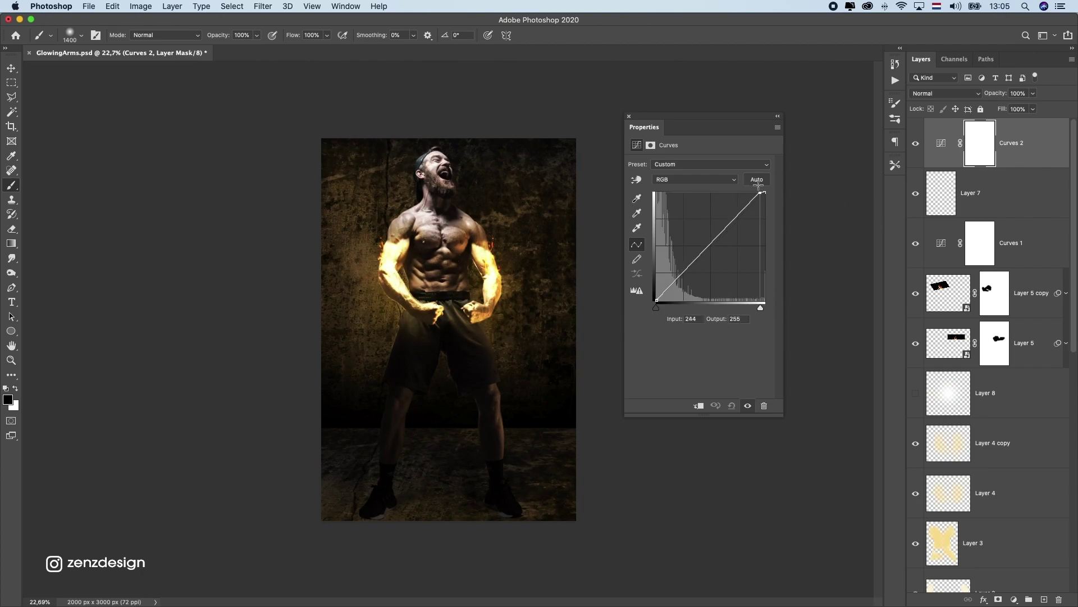
drag(663, 301, 655, 303)
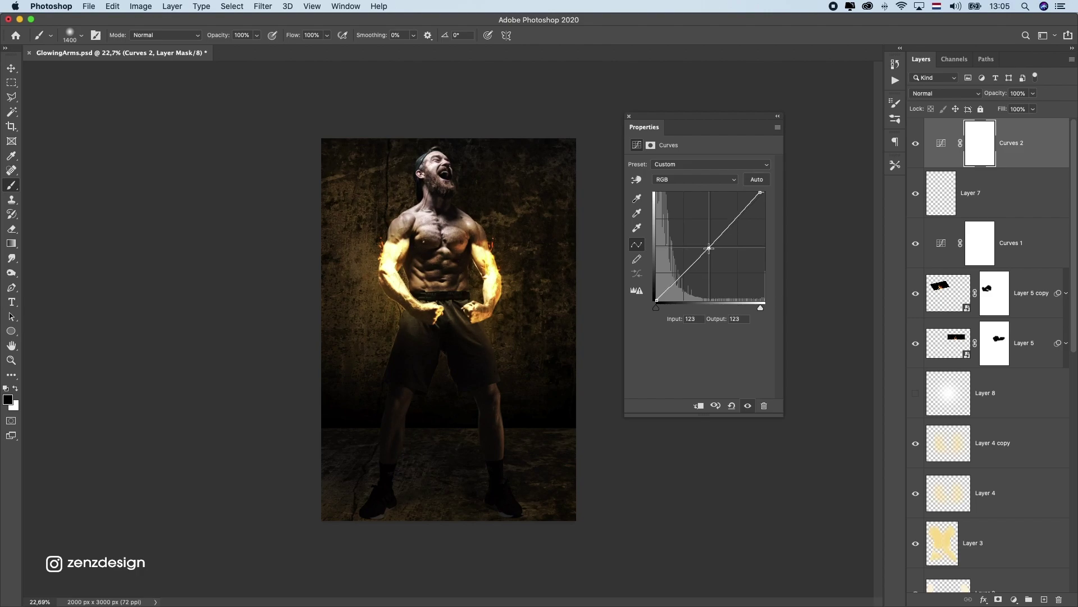
Step: Inspect the Curves adjustment's Red, Green and Blue channel curves
click(685, 187)
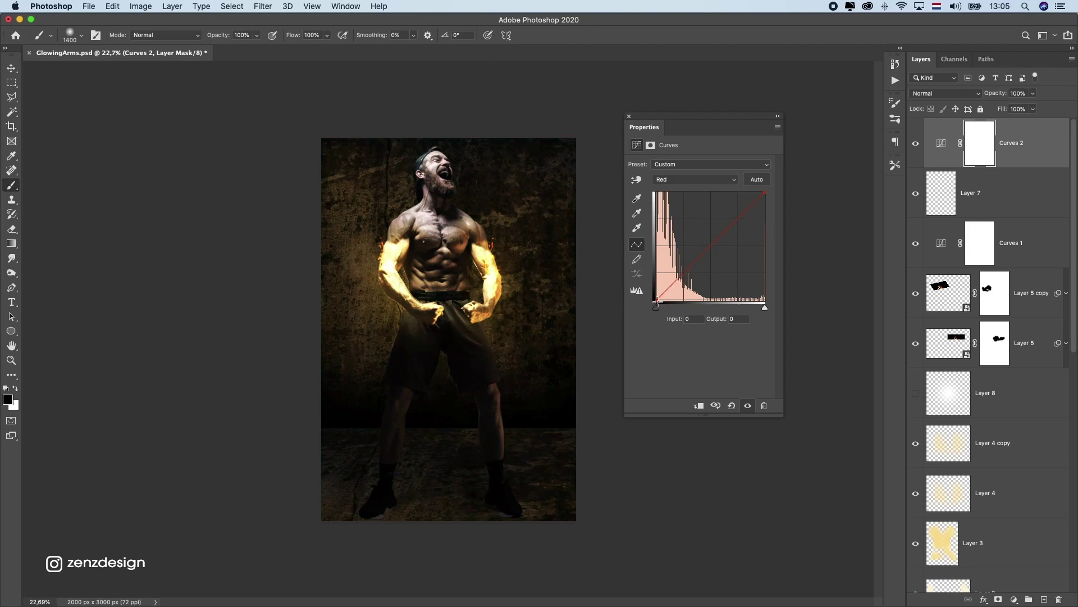
click(680, 180)
click(682, 188)
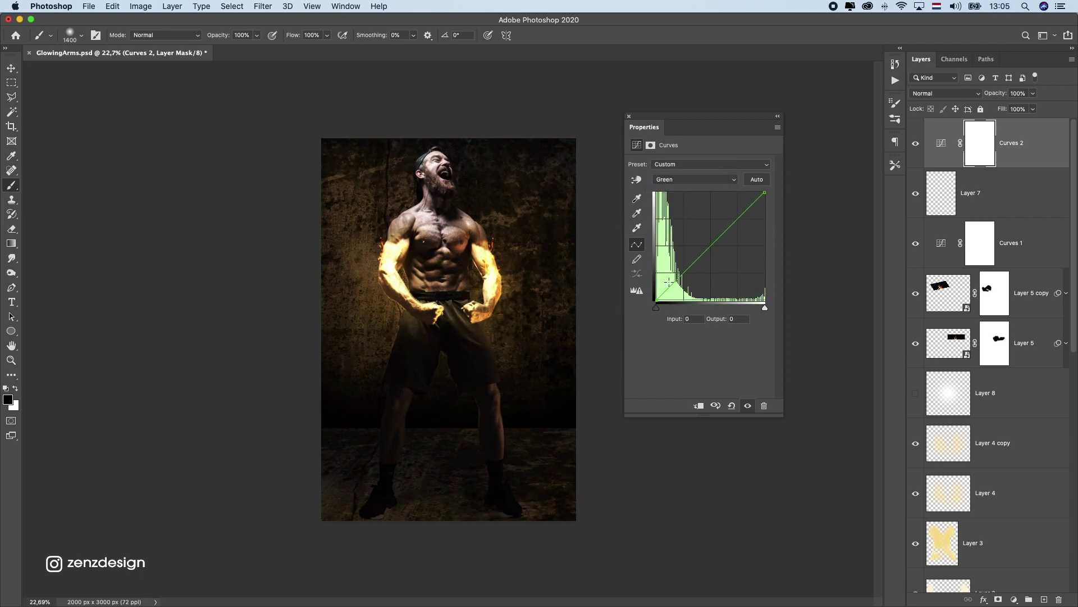
click(684, 179)
click(682, 183)
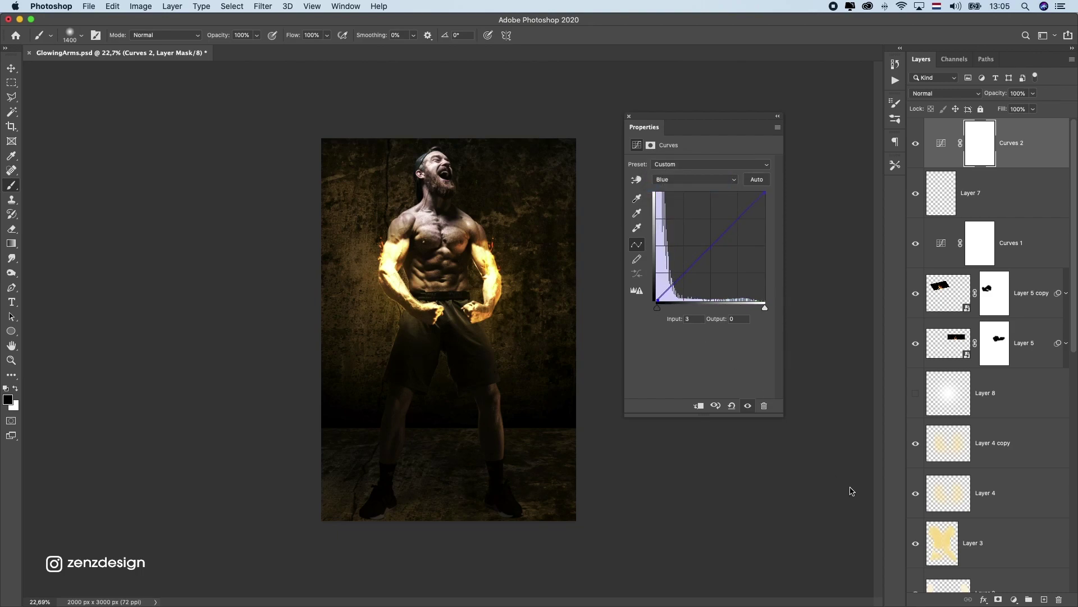
click(1011, 597)
Step: Add a Color Balance adjustment layer above Curves 2
click(1006, 484)
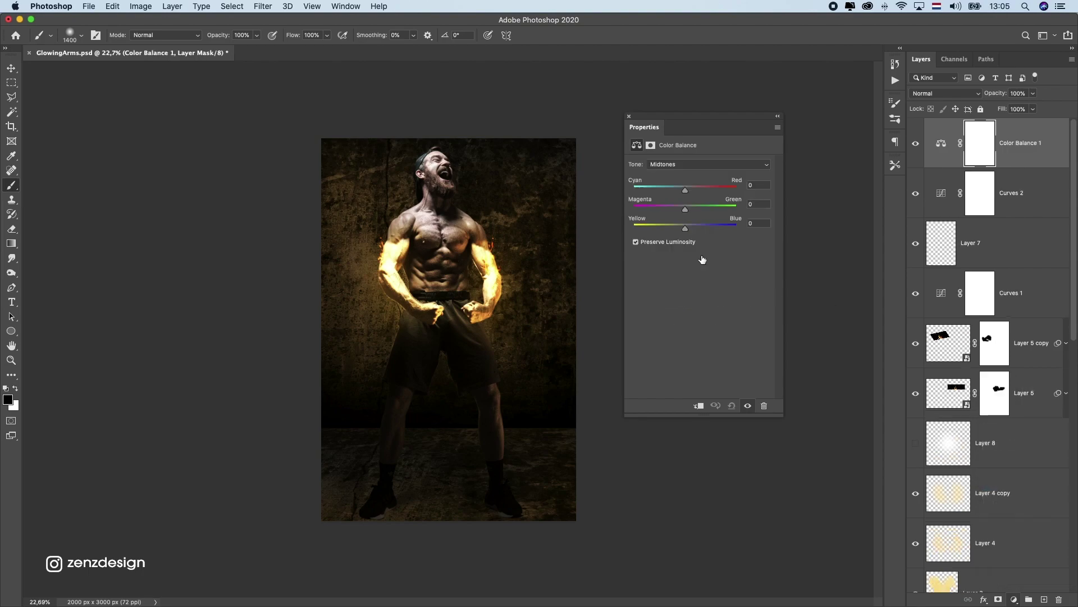